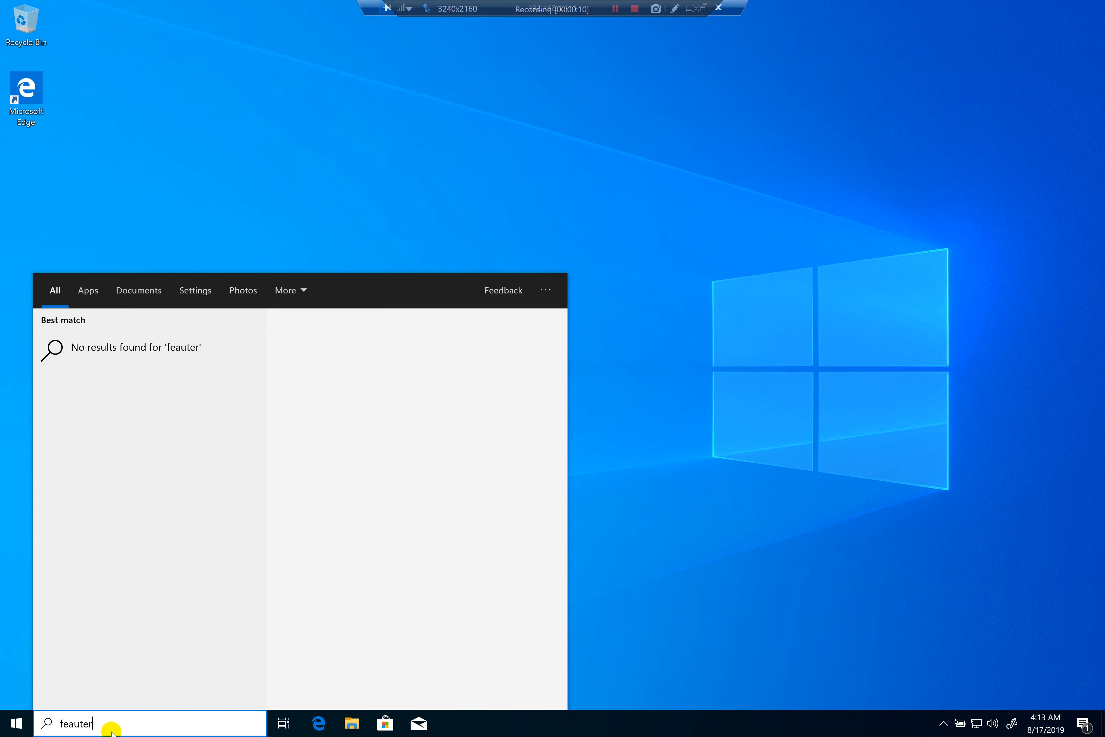
Step: Search Windows for the Apps & features settings and go through Programs and Features to open the list for turning Windows features on or off
{"action": "key", "text": "BackSpace"}
{"action": "type", "text": "ture"}
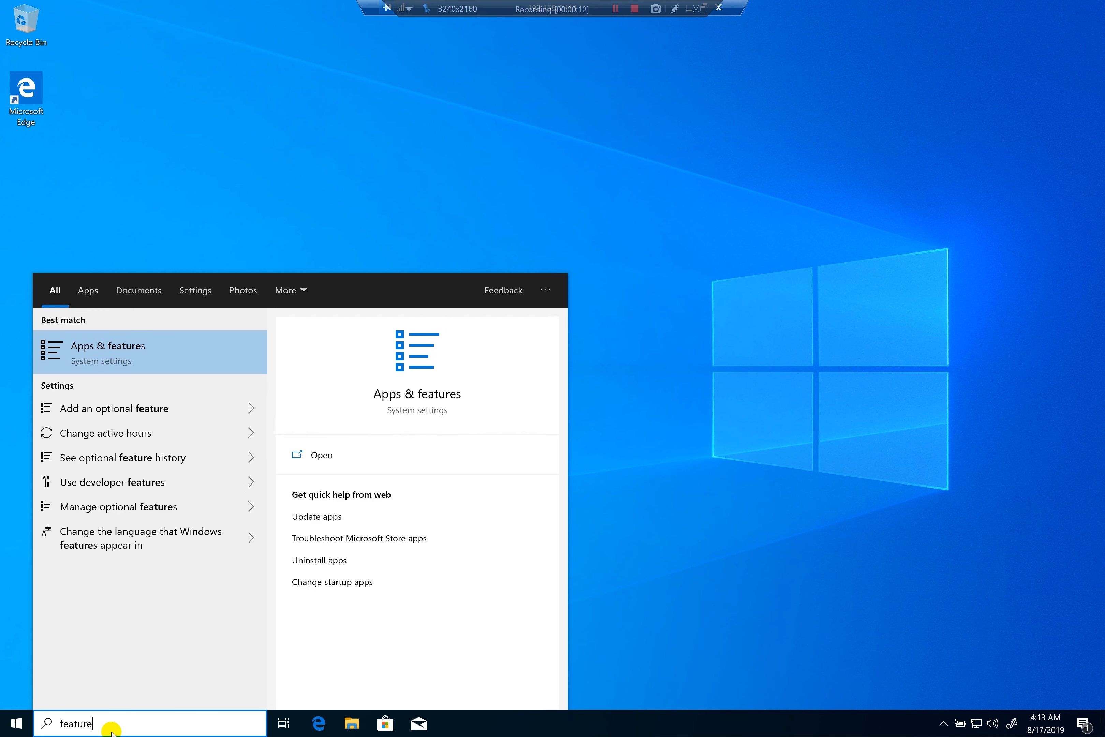
{"action": "key", "text": "Return"}
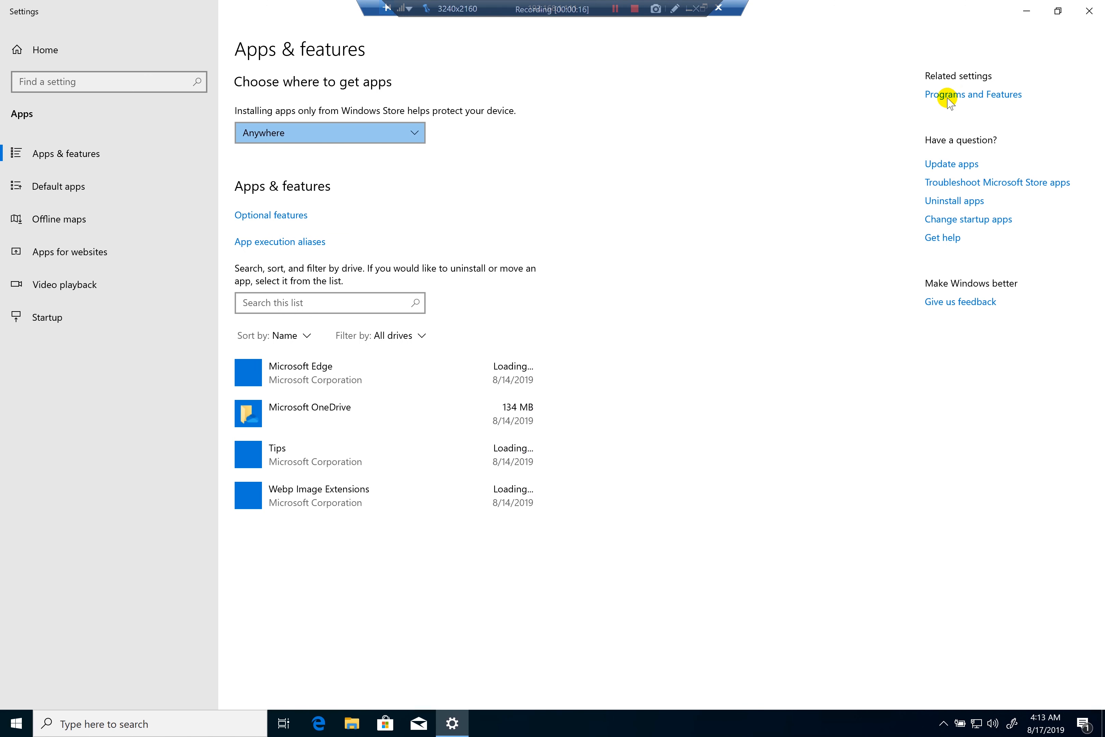
{"action": "left_click", "coordinate": [948, 98]}
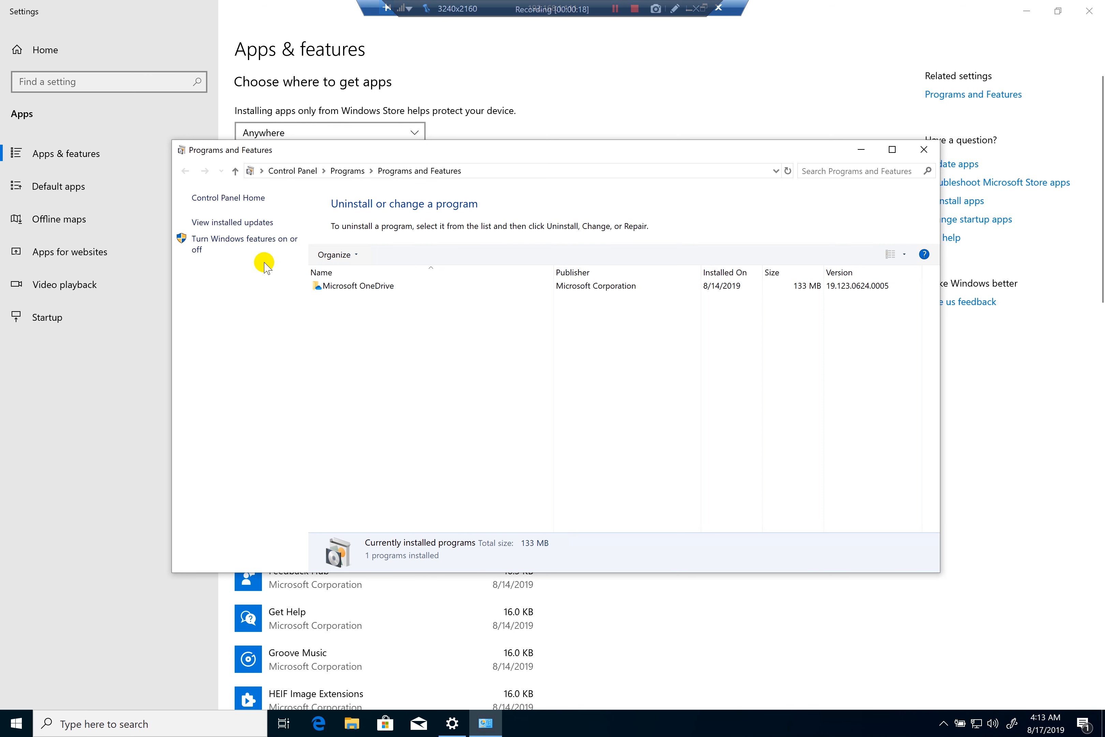
{"action": "left_click", "coordinate": [215, 245]}
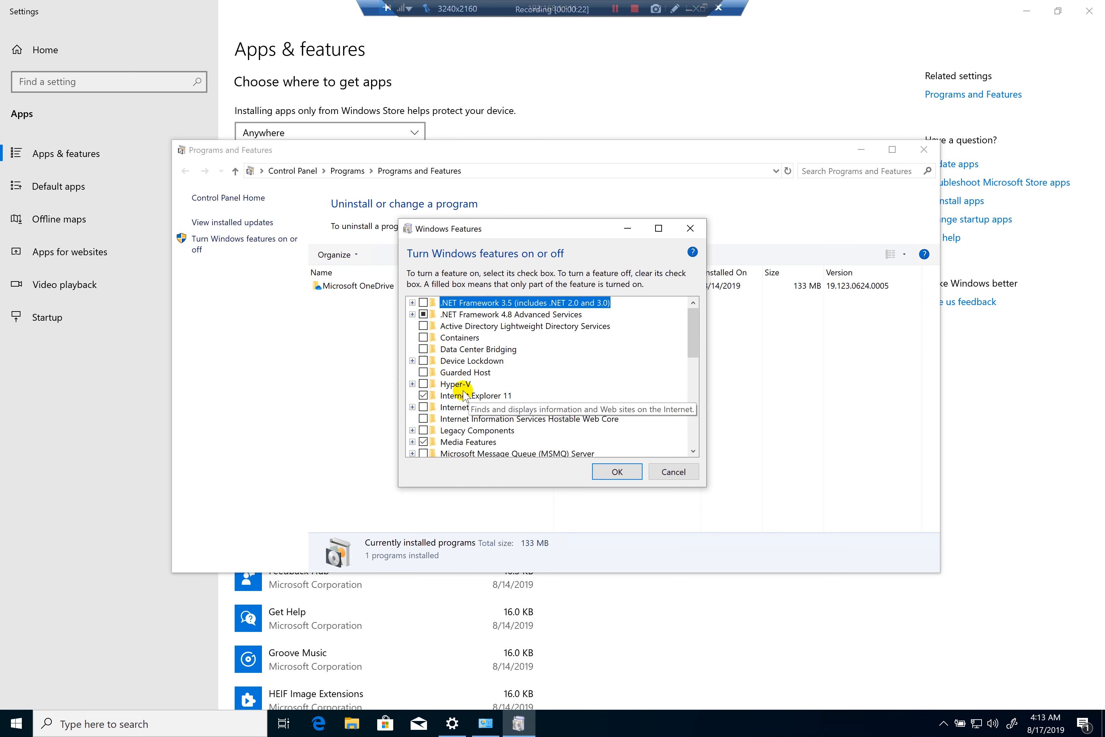
Step: Enable Internet Information Services with CGI under World Wide Web Services > Application Development Features, and apply the changes
{"action": "left_click", "coordinate": [423, 407]}
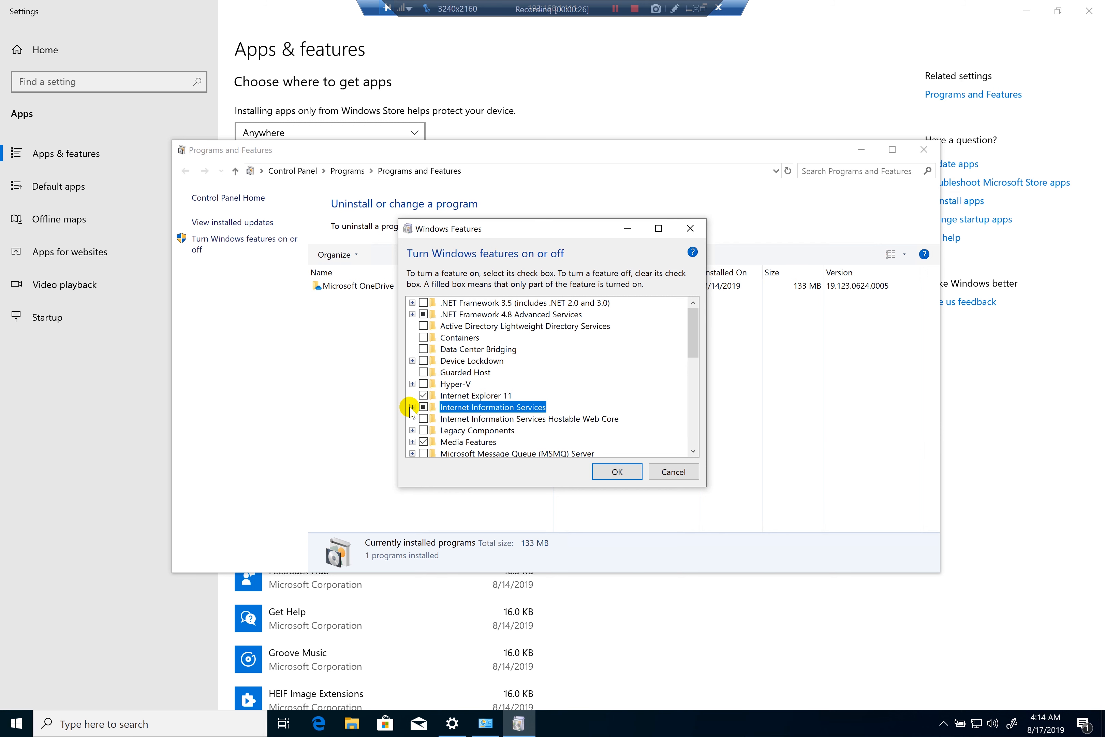
{"action": "left_click", "coordinate": [413, 407]}
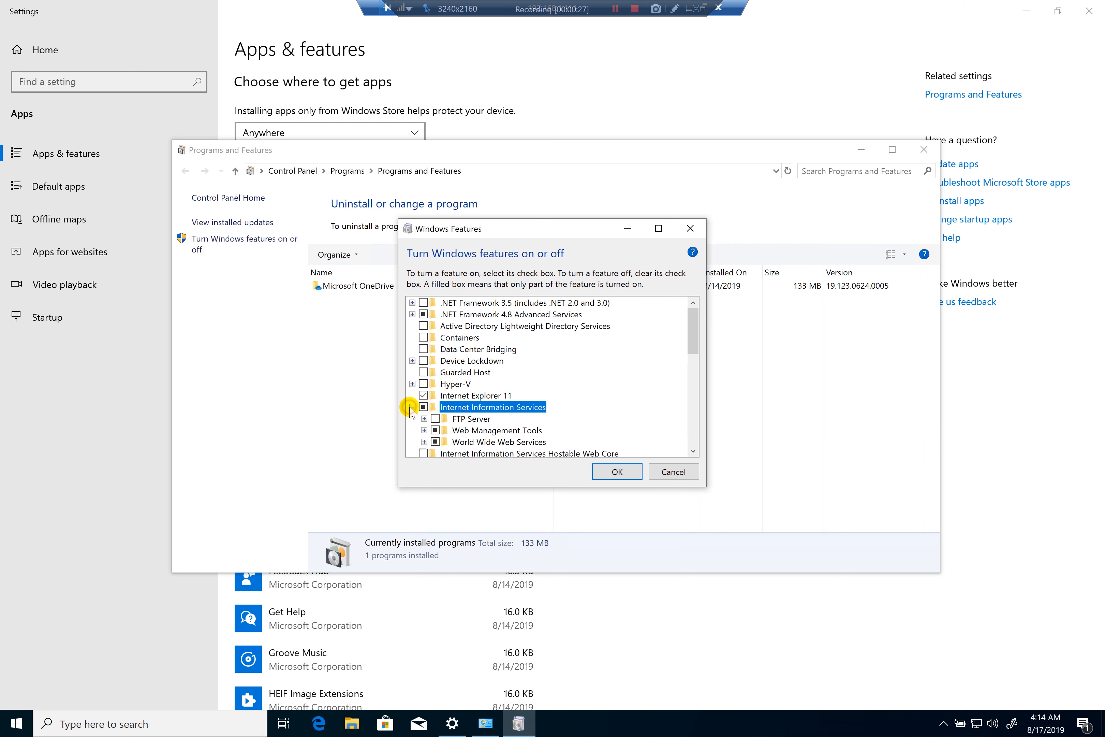
{"action": "left_click", "coordinate": [423, 442]}
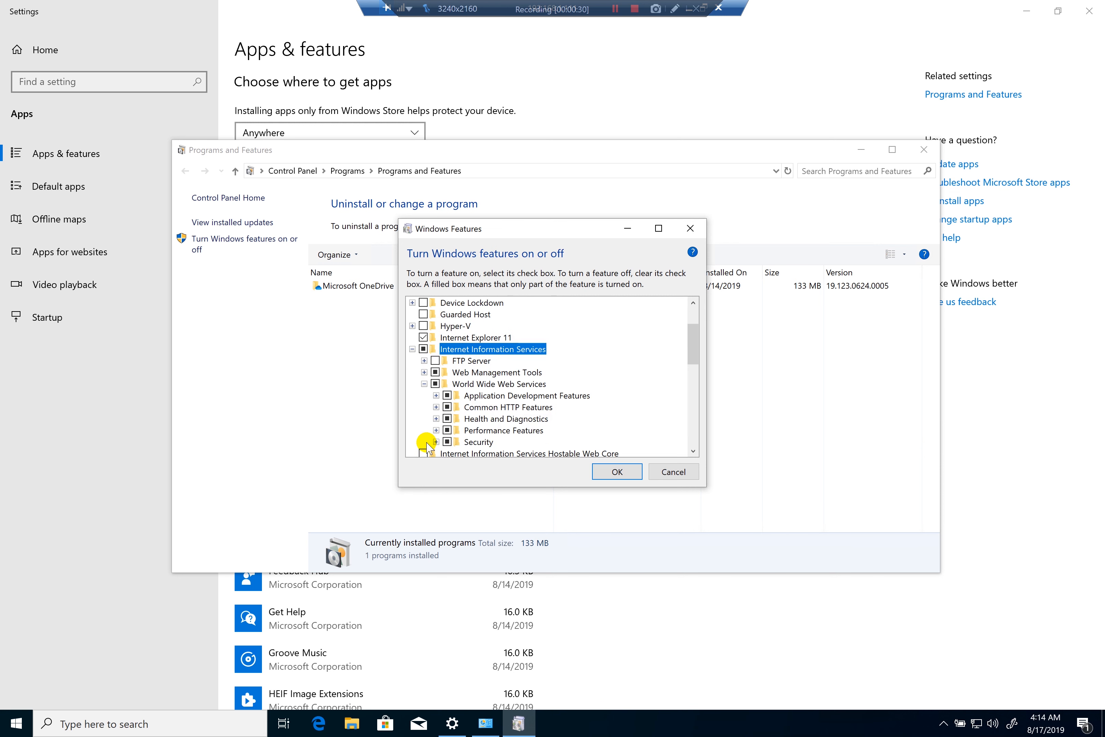
{"action": "left_click", "coordinate": [436, 396]}
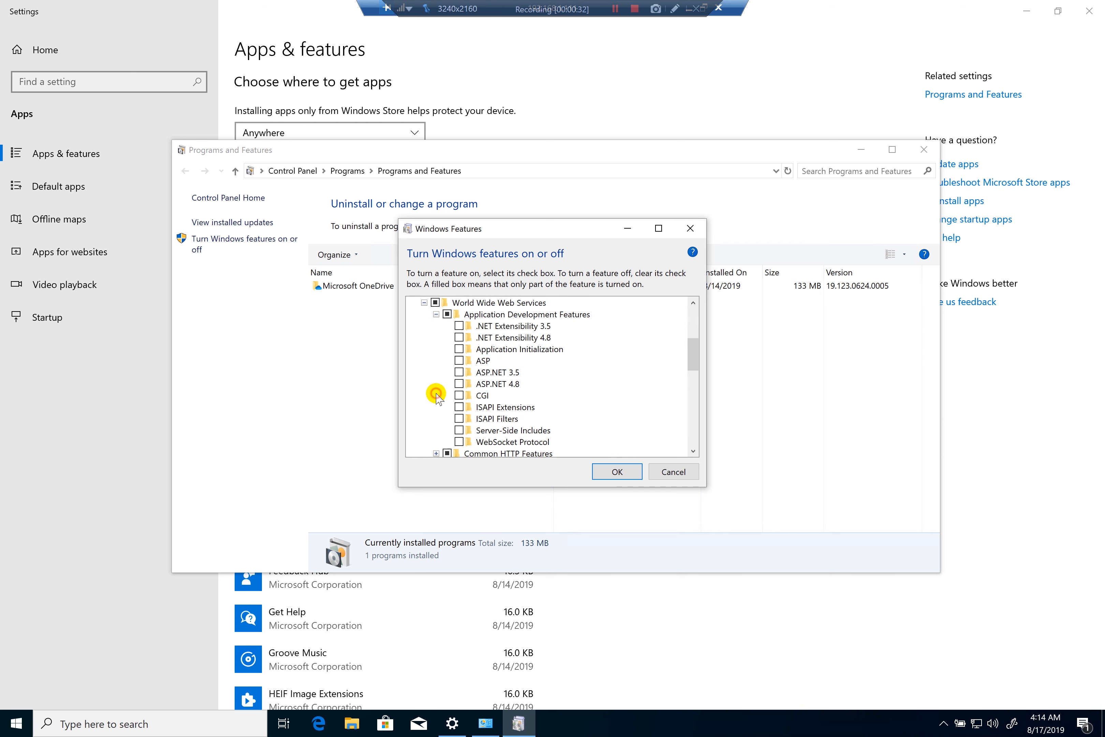
{"action": "left_click", "coordinate": [459, 396]}
{"action": "left_click", "coordinate": [616, 471]}
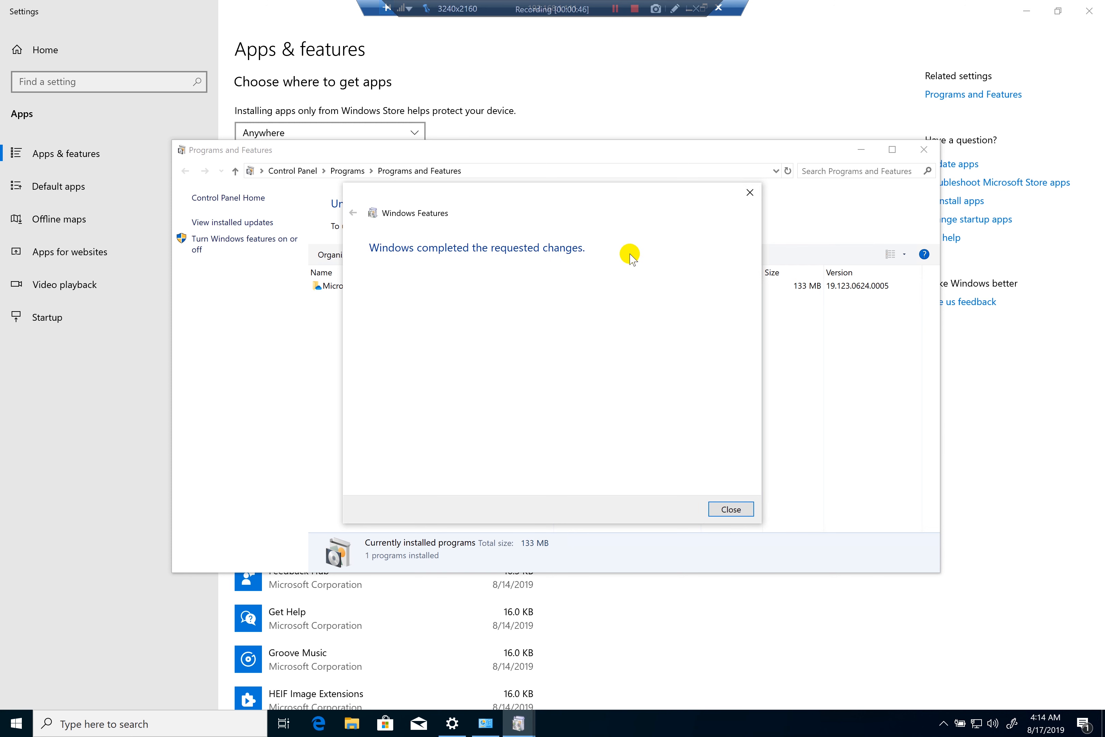
{"action": "left_click", "coordinate": [731, 508]}
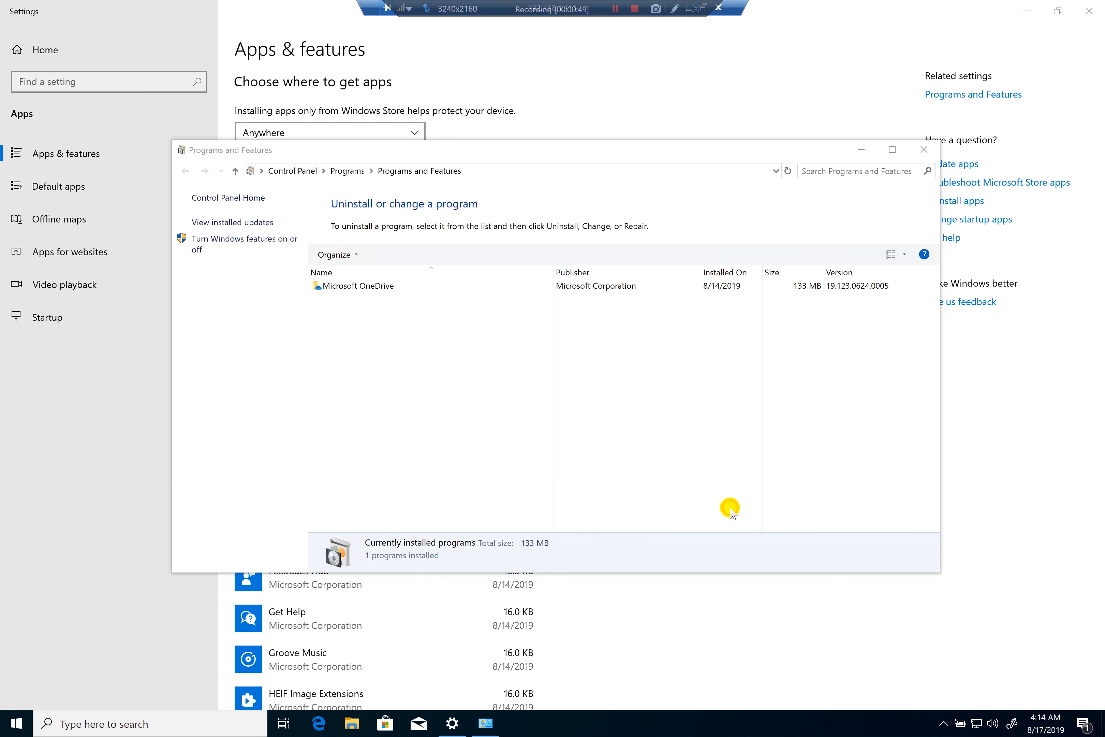
Step: Switch to Microsoft Edge and load localhost to check the IIS web server
{"action": "left_click", "coordinate": [318, 723]}
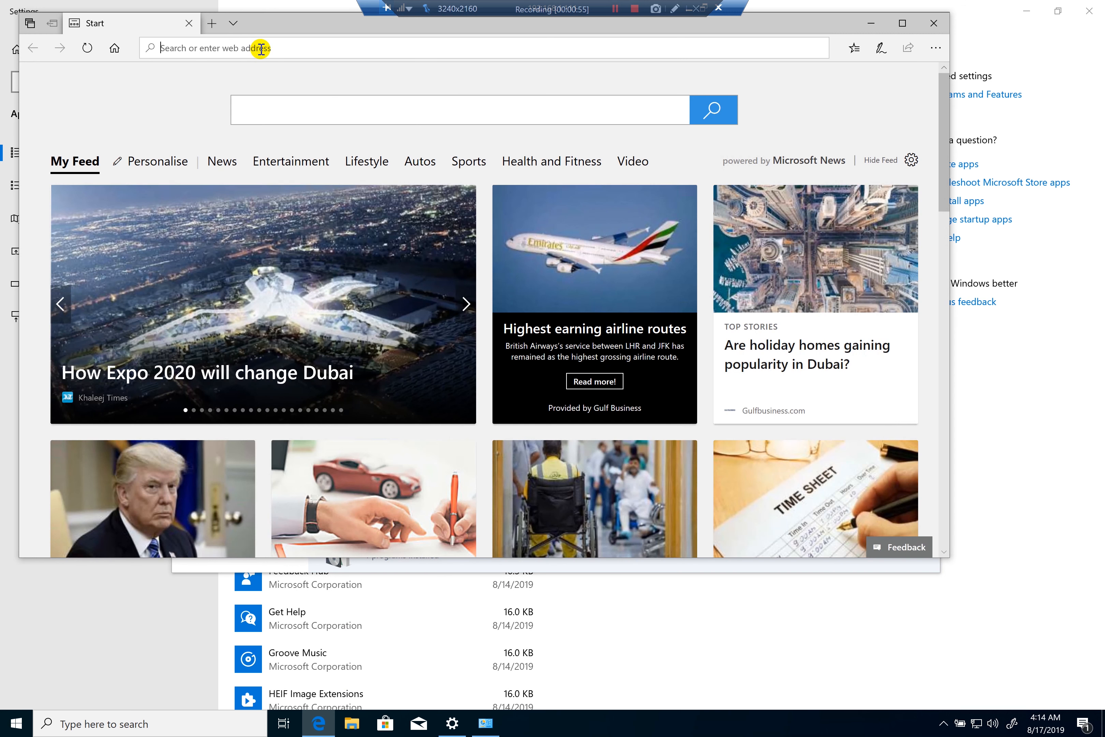
{"action": "type", "text": "local"}
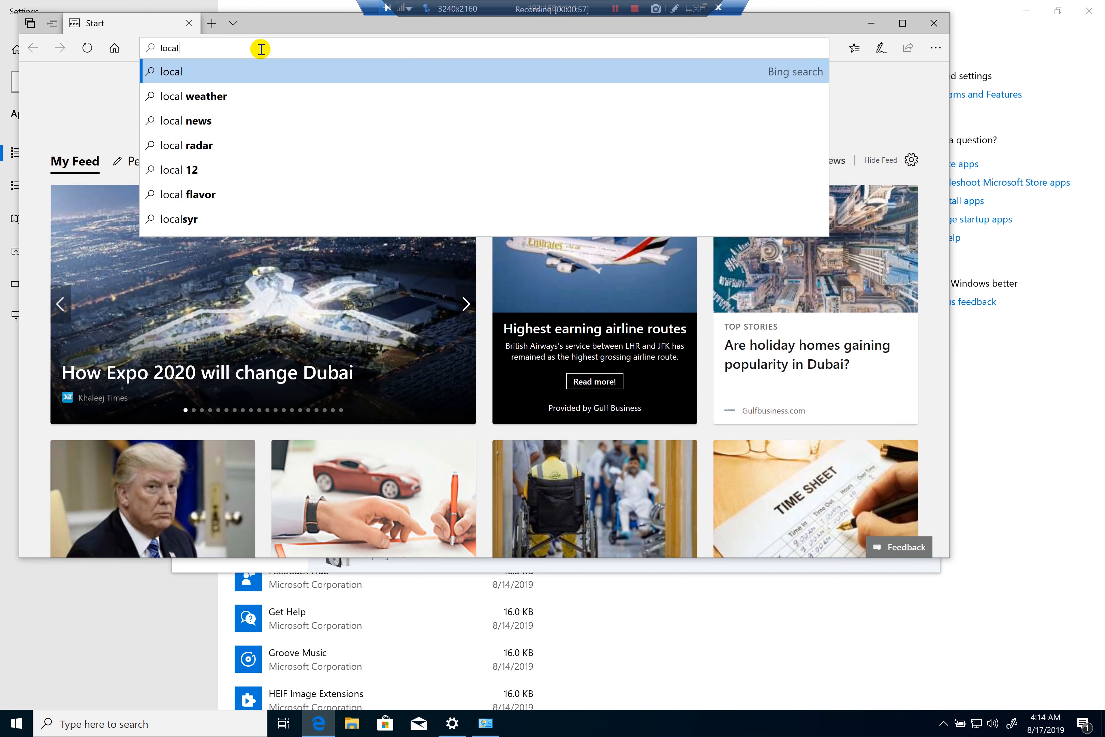
{"action": "type", "text": "host"}
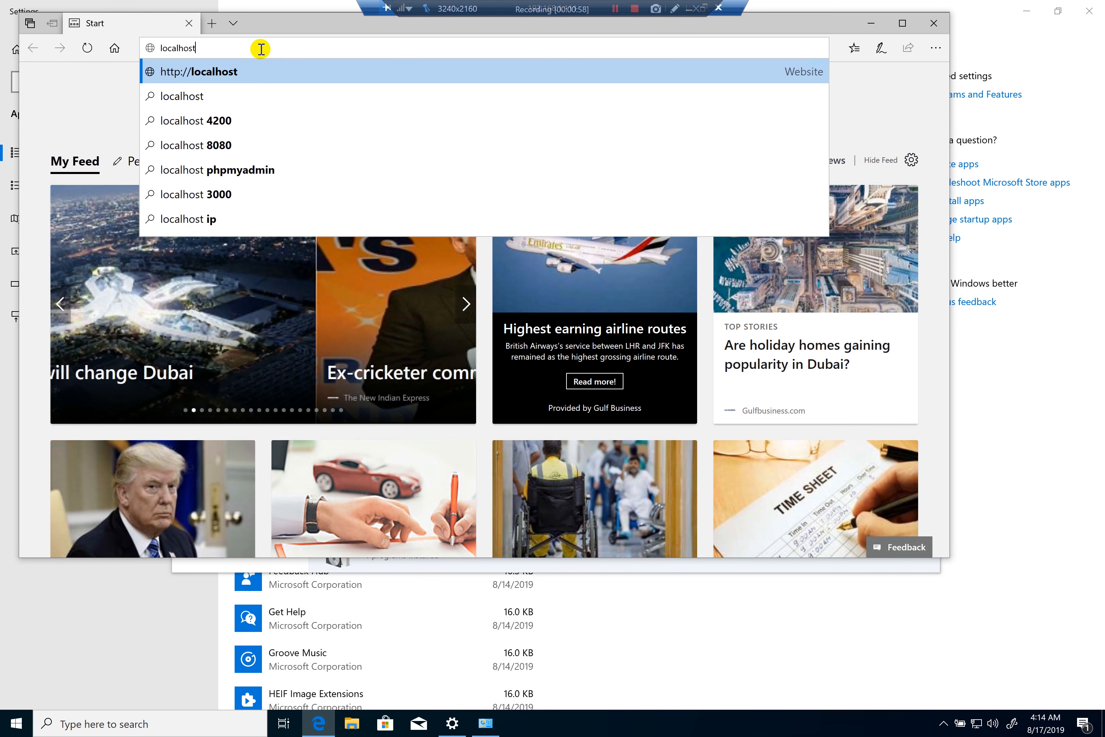
{"action": "key", "text": "Return"}
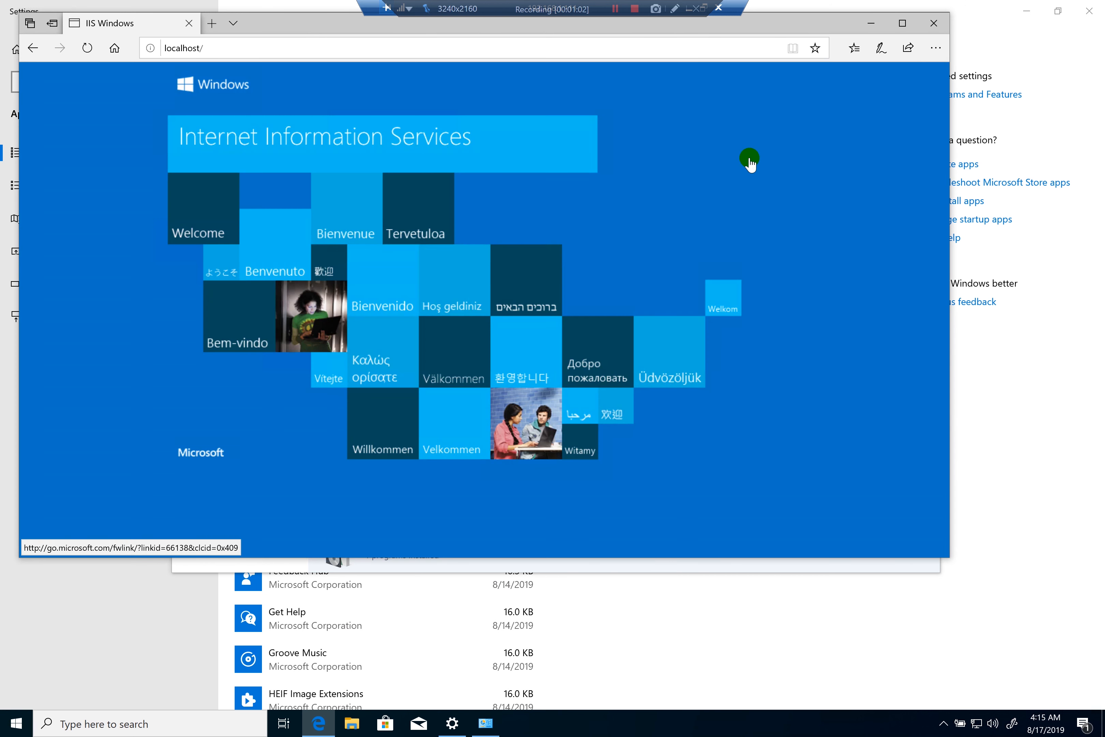
{"action": "left_click_drag", "start_coordinate": [348, 26], "coordinate": [424, 94]}
{"action": "left_click", "coordinate": [629, 18]}
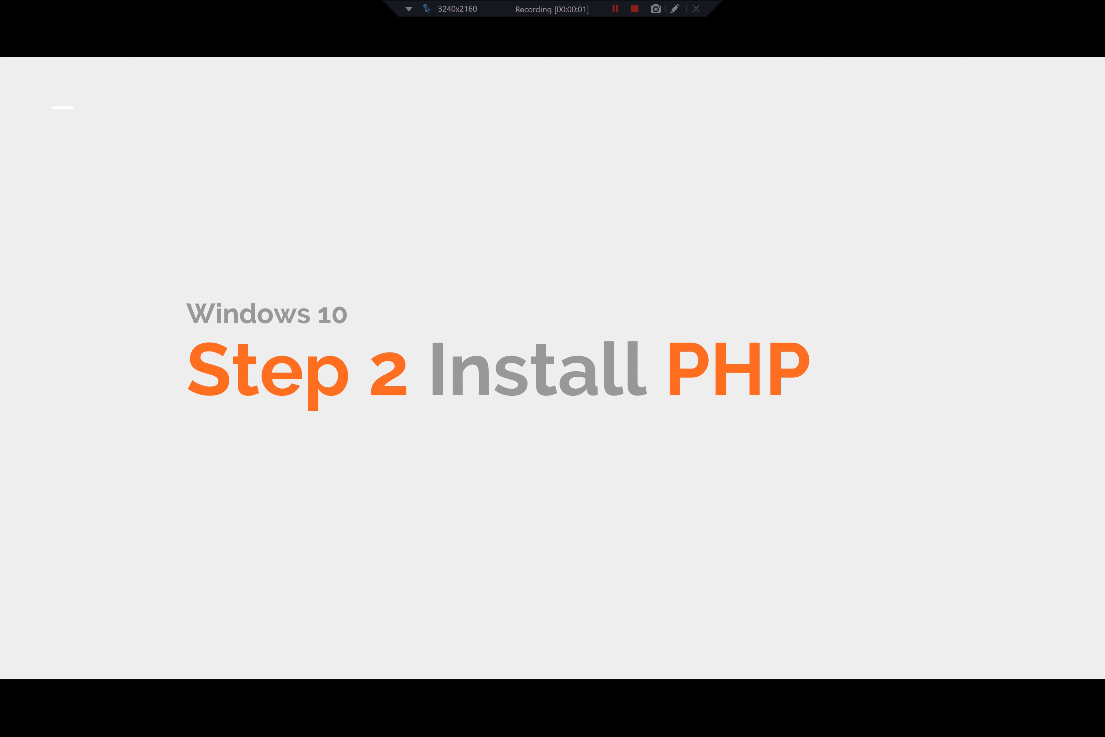
{"action": "key", "text": "Right"}
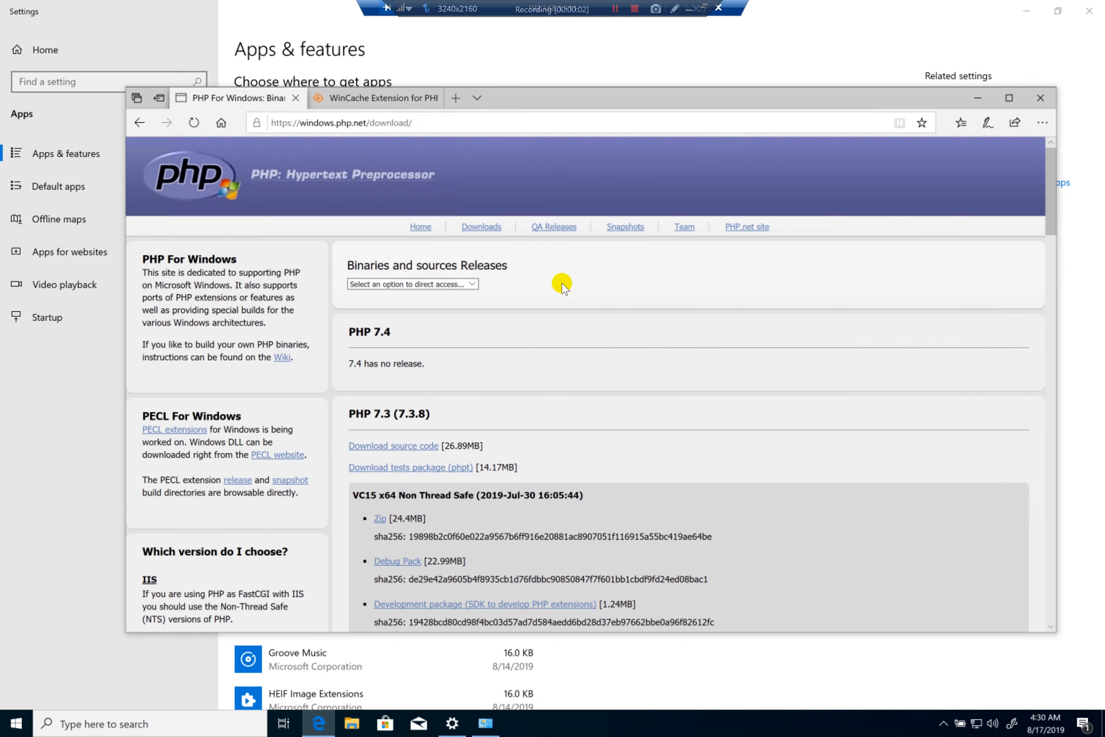
Step: On the WinCache SourceForge page, open the wincache-2.0.0 files folder and request wincachewpi-2.0.0.8-7.3-nts-vc15-x64.exe
{"action": "left_click", "coordinate": [376, 98]}
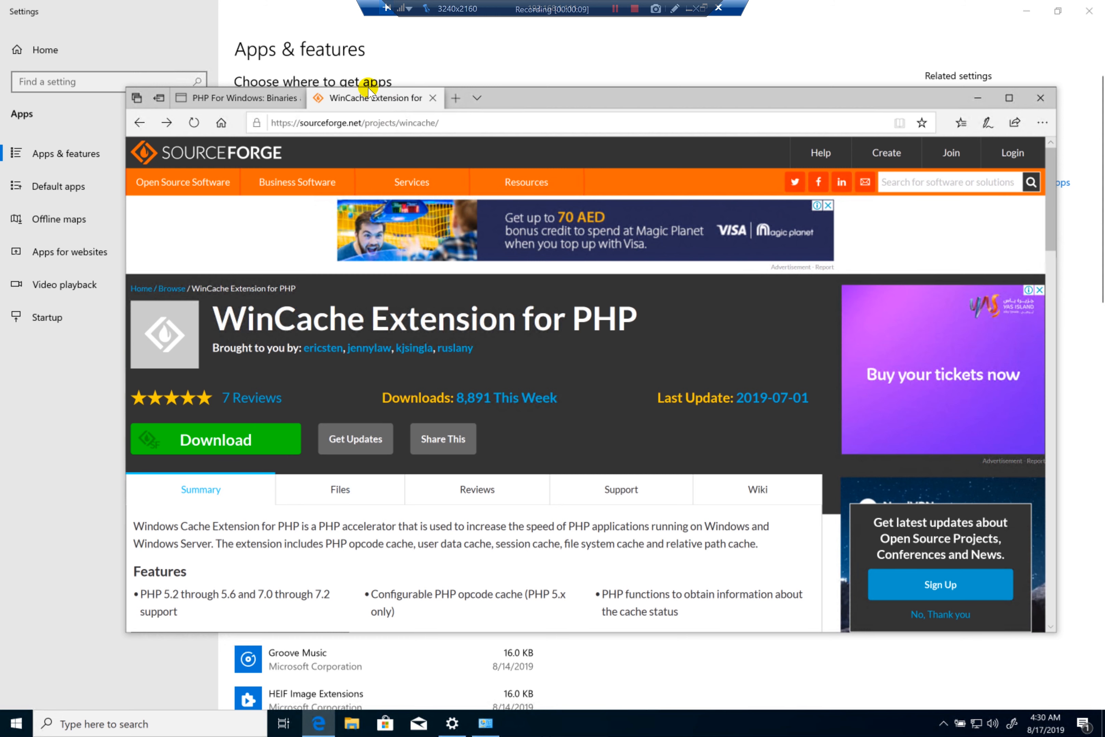
{"action": "left_click", "coordinate": [350, 495]}
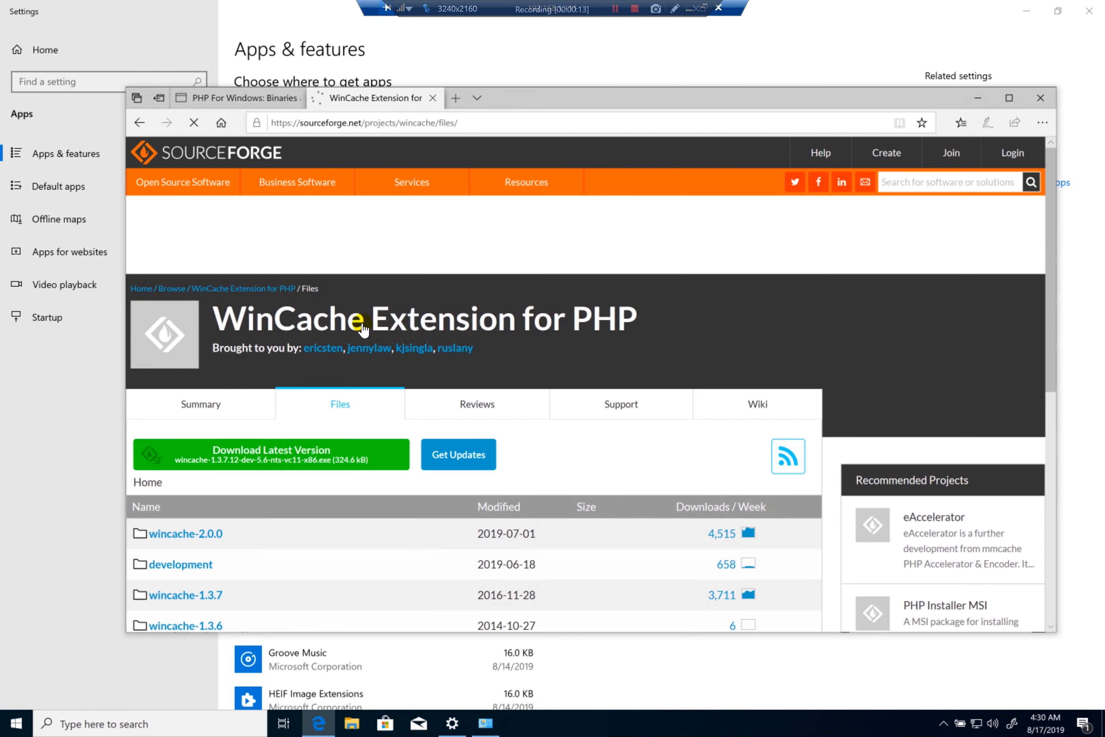
{"action": "scroll", "coordinate": [506, 426], "scroll_direction": "down", "scroll_amount": 5}
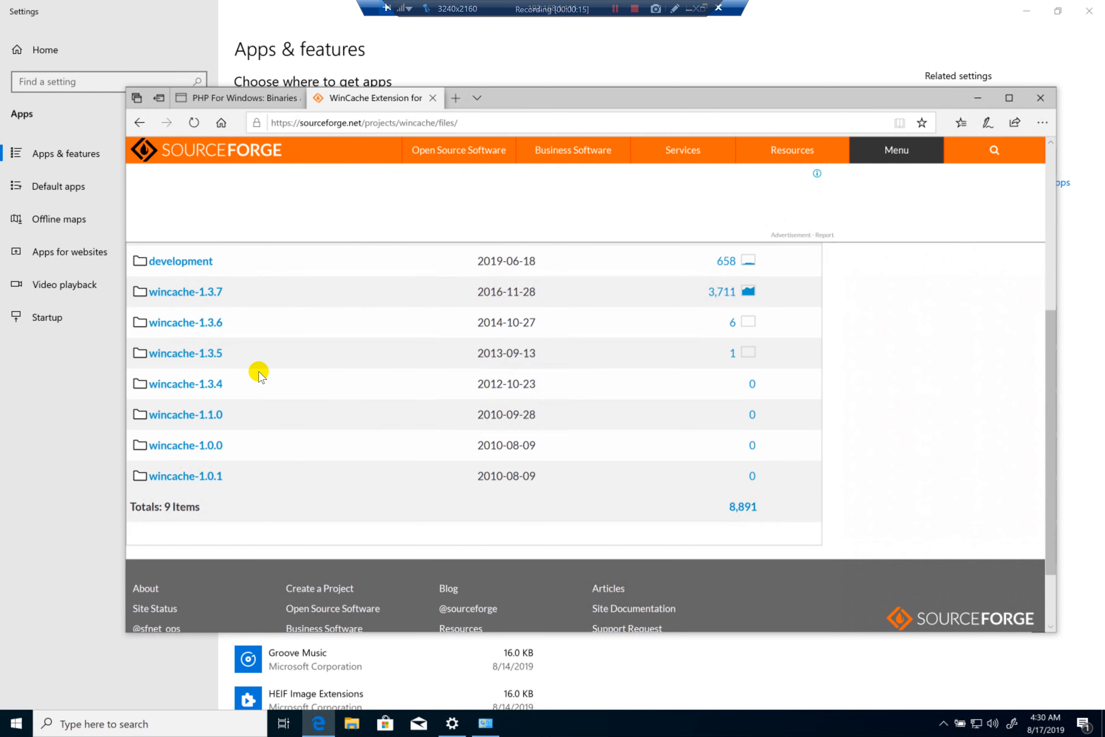
{"action": "scroll", "coordinate": [261, 376], "scroll_direction": "up", "scroll_amount": 3}
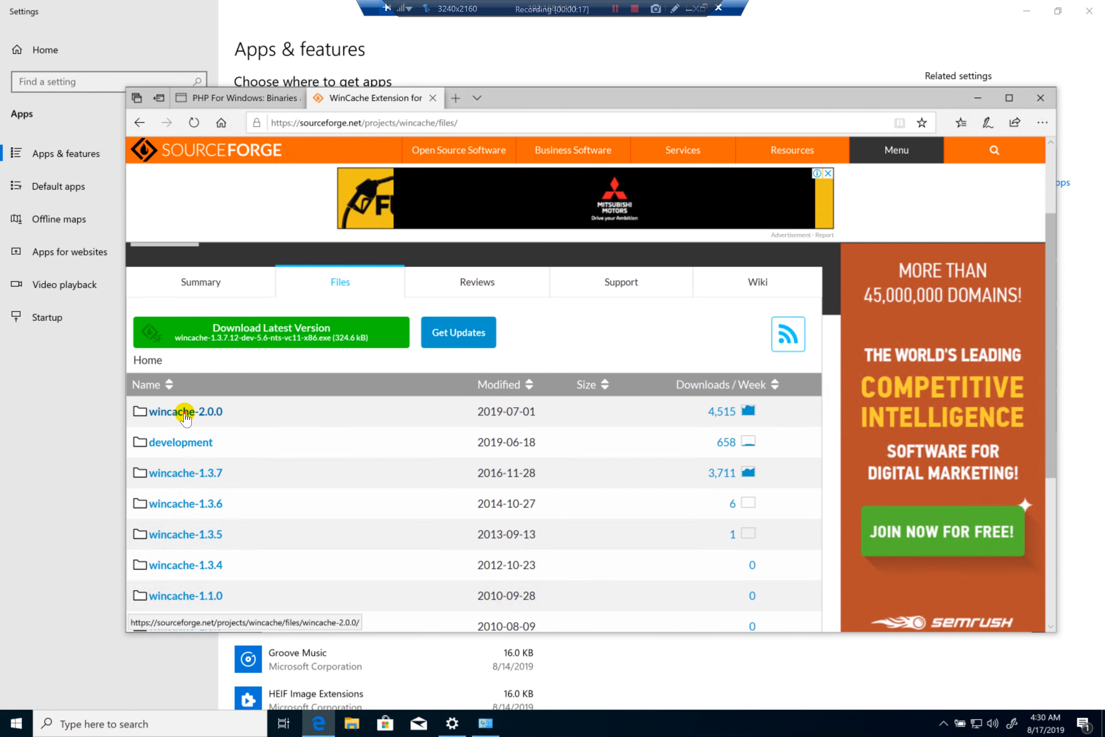
{"action": "left_click", "coordinate": [186, 411]}
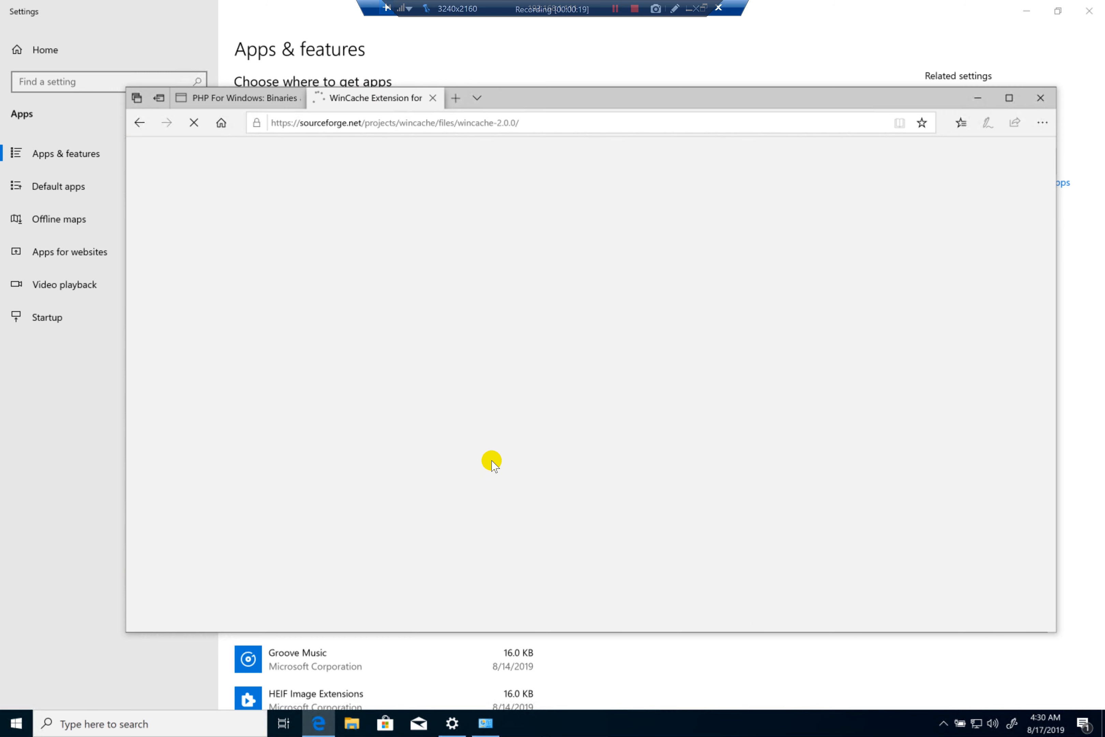
{"action": "scroll", "coordinate": [329, 460], "scroll_direction": "down", "scroll_amount": 3}
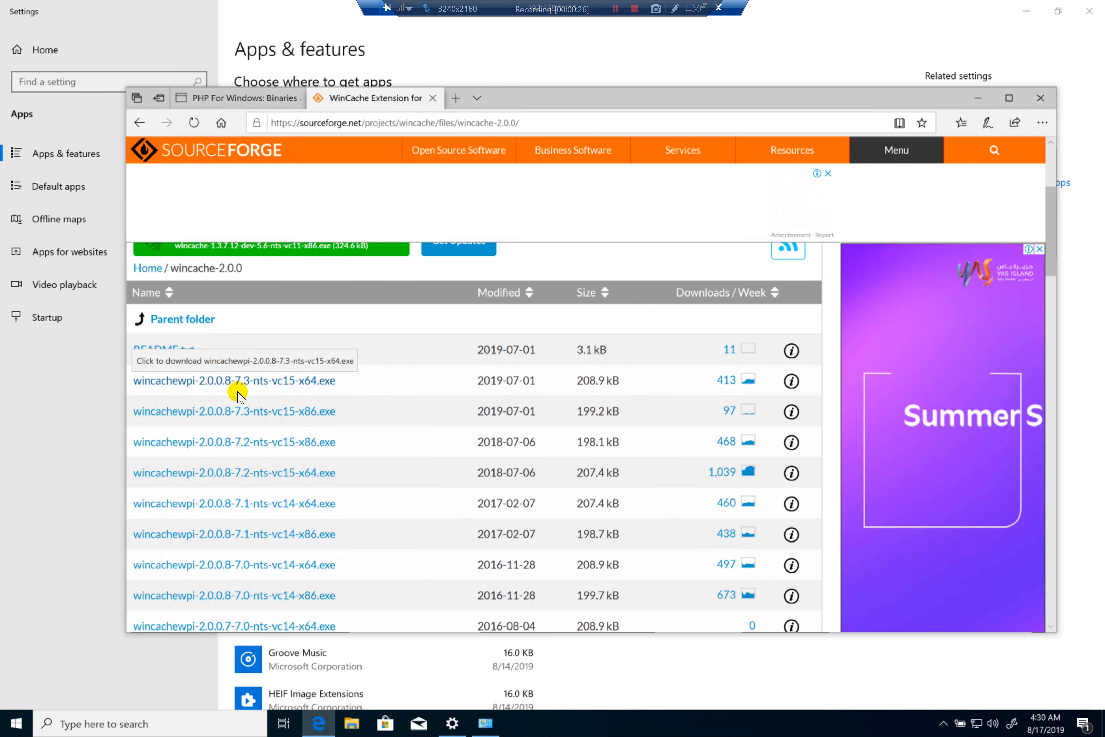
{"action": "left_click", "coordinate": [323, 383]}
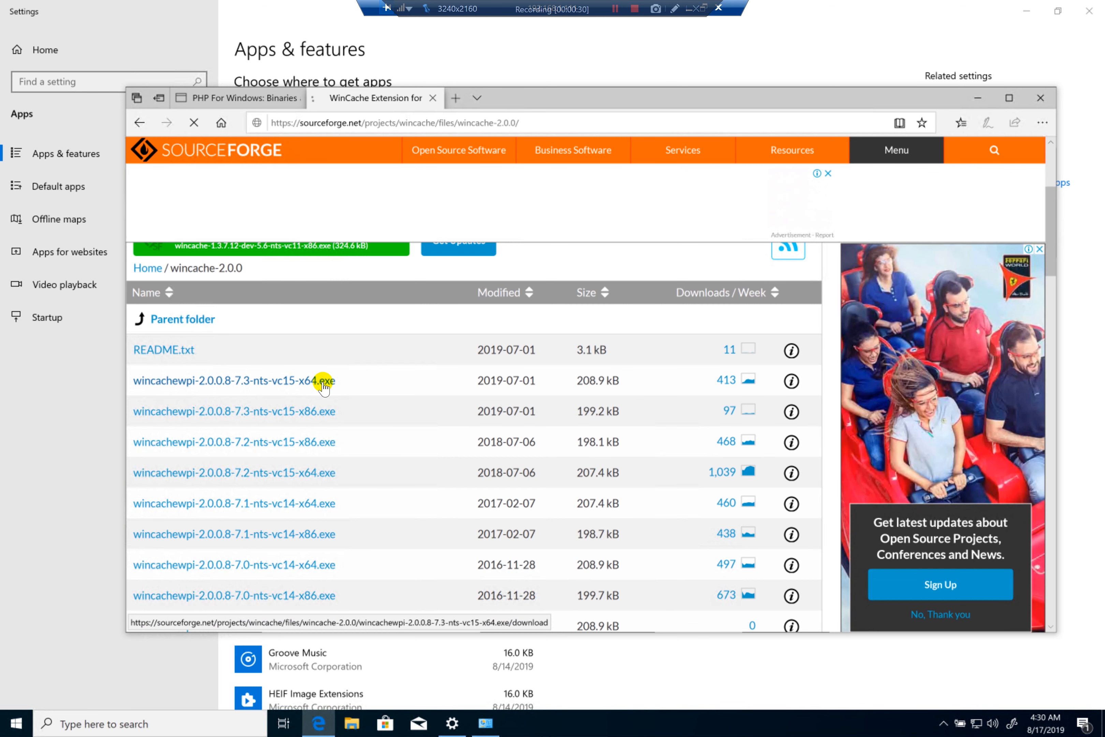
Step: Download the PHP 7.3.8 VC15 x64 Non Thread Safe zip from windows.php.net, and save the WinCache installer as well
{"action": "left_click", "coordinate": [243, 98]}
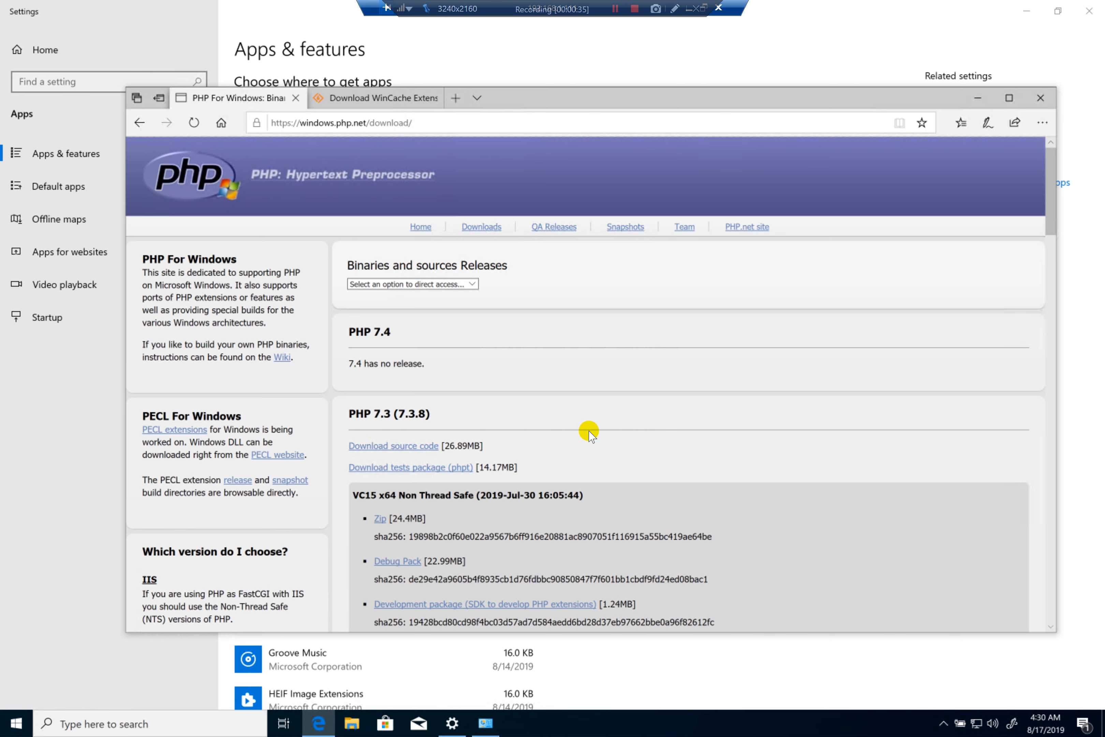
{"action": "scroll", "coordinate": [589, 432], "scroll_direction": "down", "scroll_amount": 8}
{"action": "scroll", "coordinate": [406, 247], "scroll_direction": "up", "scroll_amount": 3}
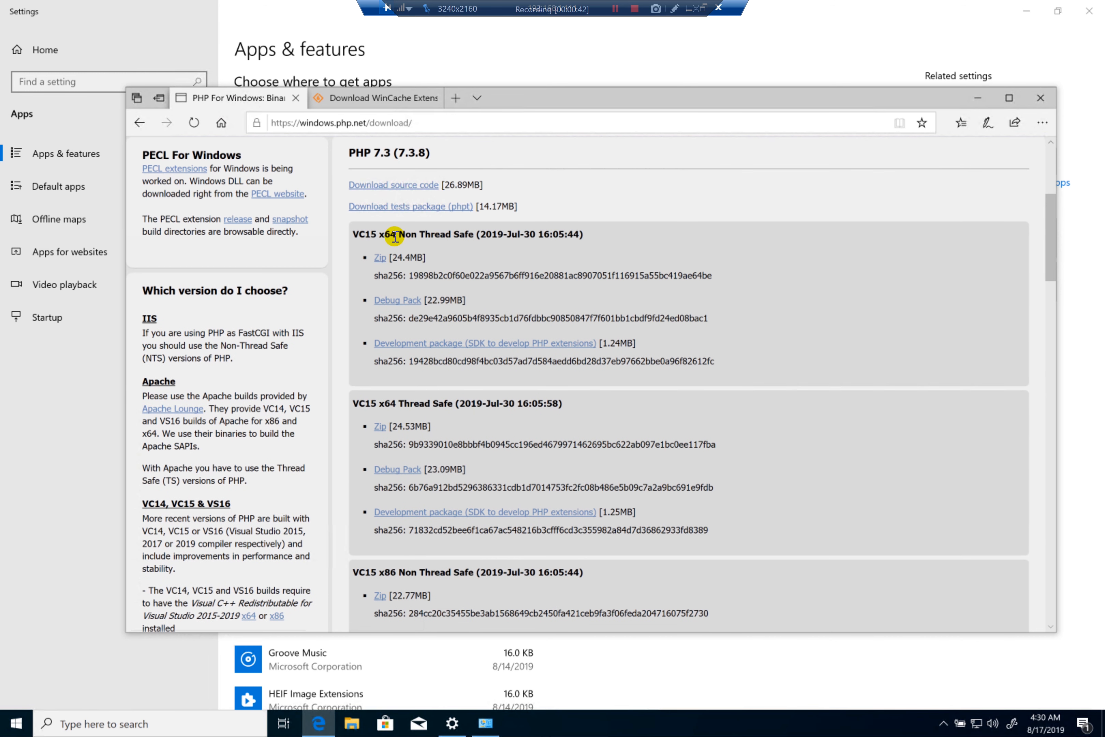
{"action": "left_click", "coordinate": [380, 259]}
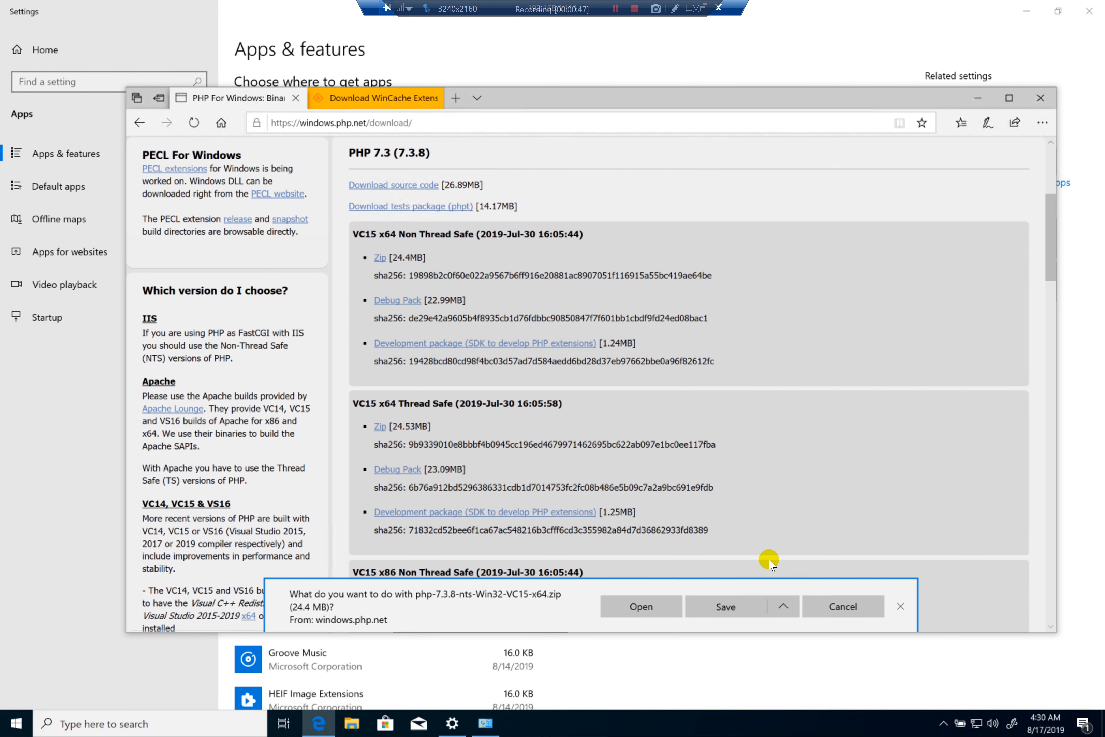
{"action": "left_click", "coordinate": [731, 607]}
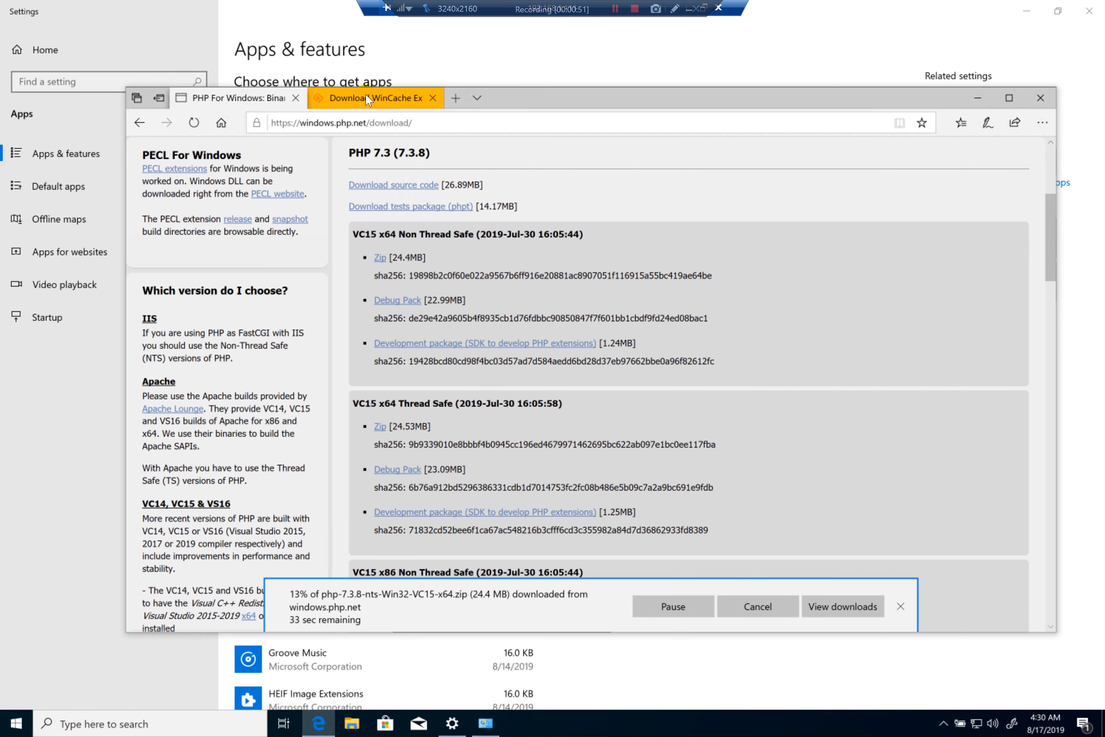
{"action": "left_click", "coordinate": [409, 99]}
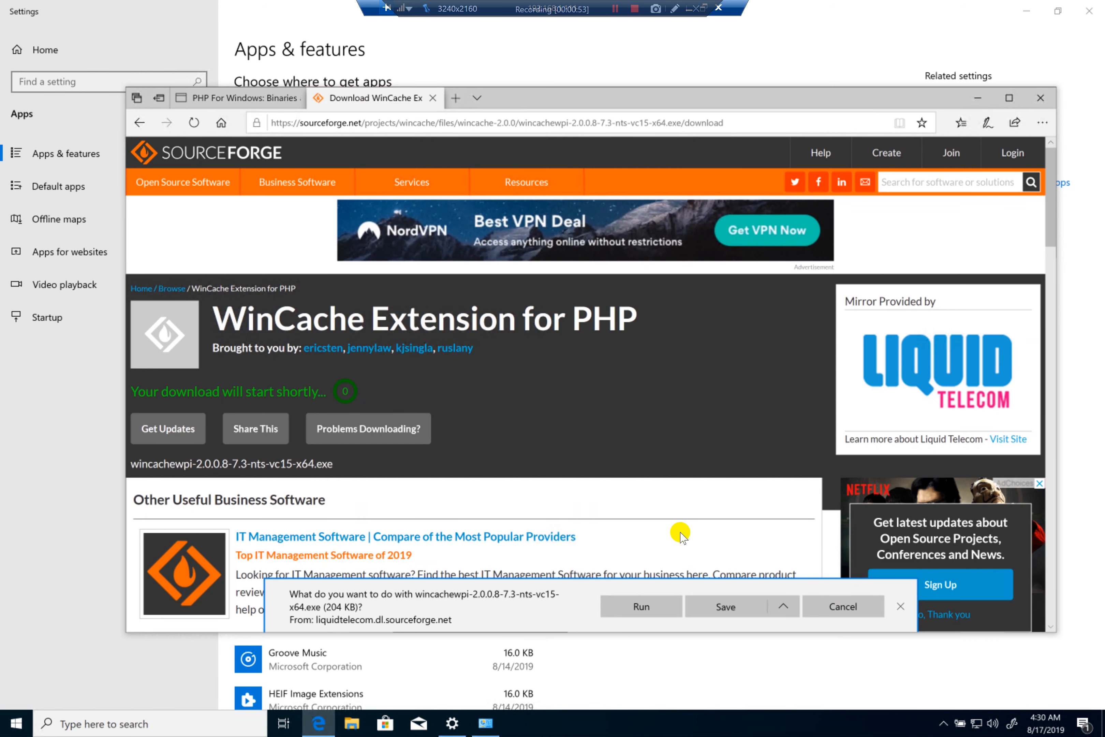
{"action": "left_click", "coordinate": [723, 604]}
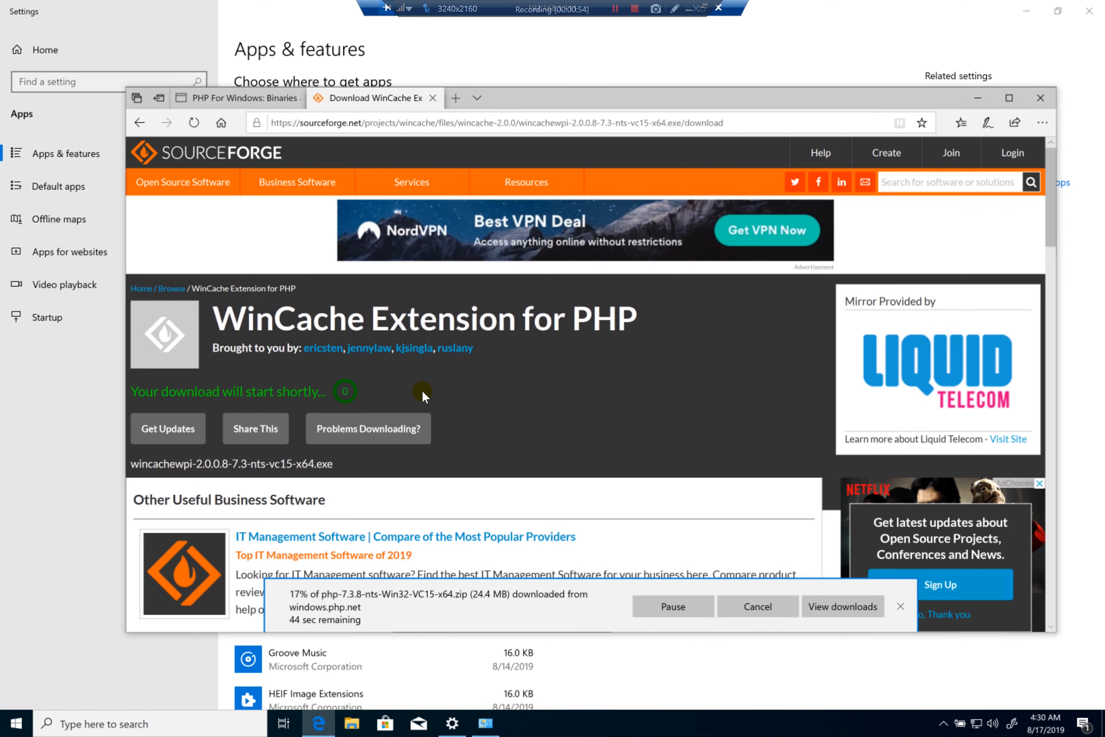
Step: Review the PHP 7.3 builds on the PHP for Windows download page and the Visual C++ Redistributable requirement for VC15
{"action": "left_click", "coordinate": [231, 98]}
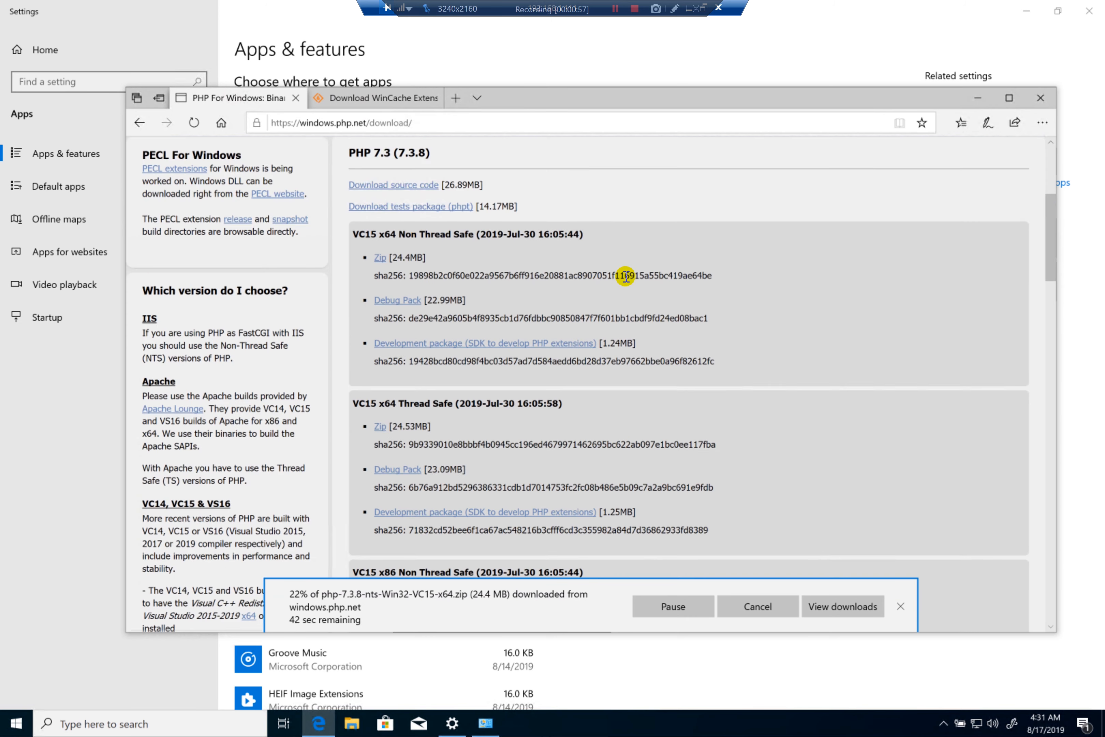
{"action": "scroll", "coordinate": [625, 277], "scroll_direction": "down", "scroll_amount": 5}
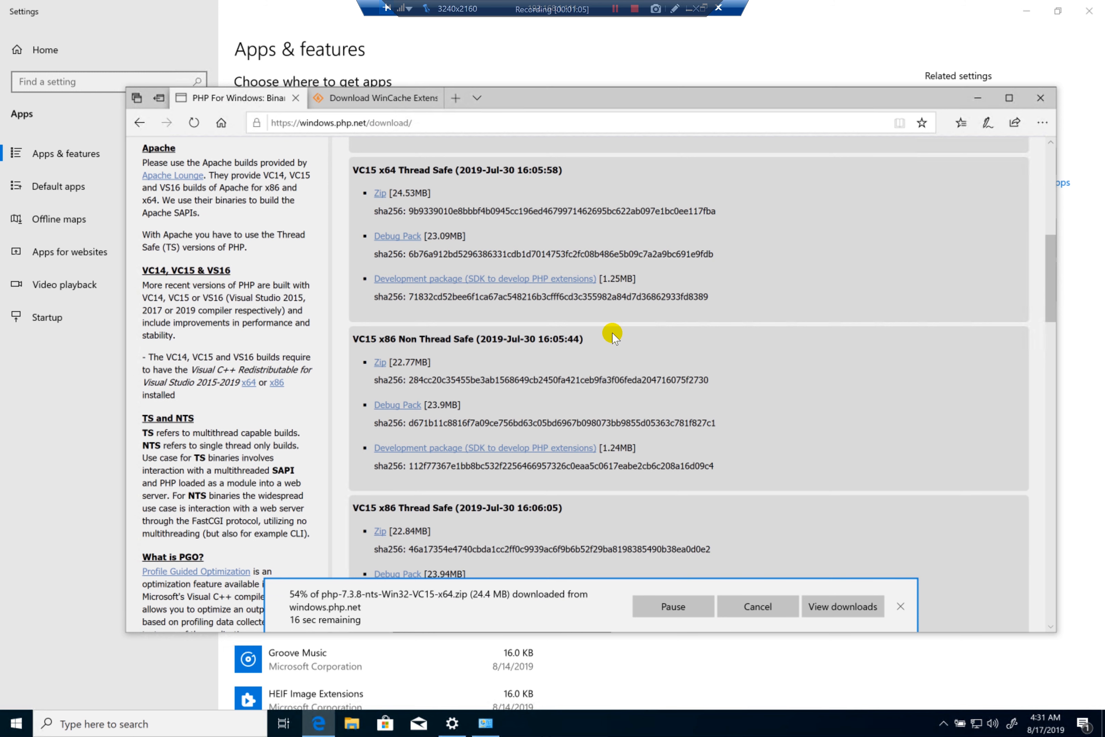
{"action": "scroll", "coordinate": [776, 282], "scroll_direction": "up", "scroll_amount": 6}
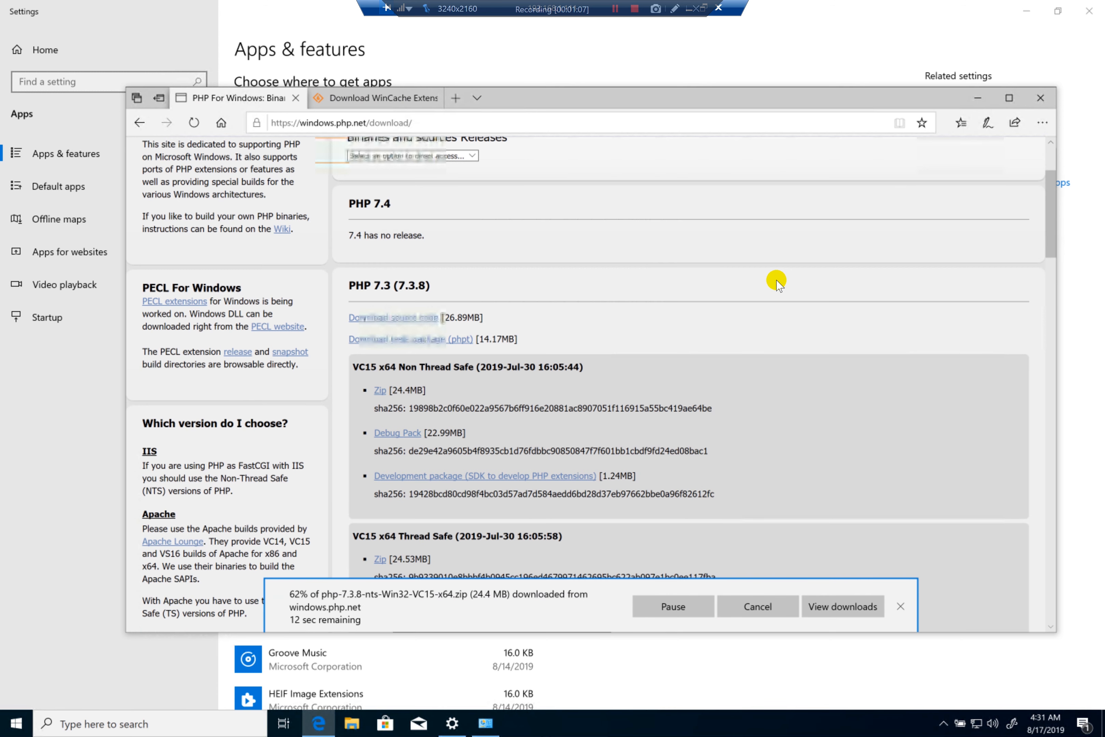
{"action": "scroll", "coordinate": [721, 314], "scroll_direction": "down", "scroll_amount": 3}
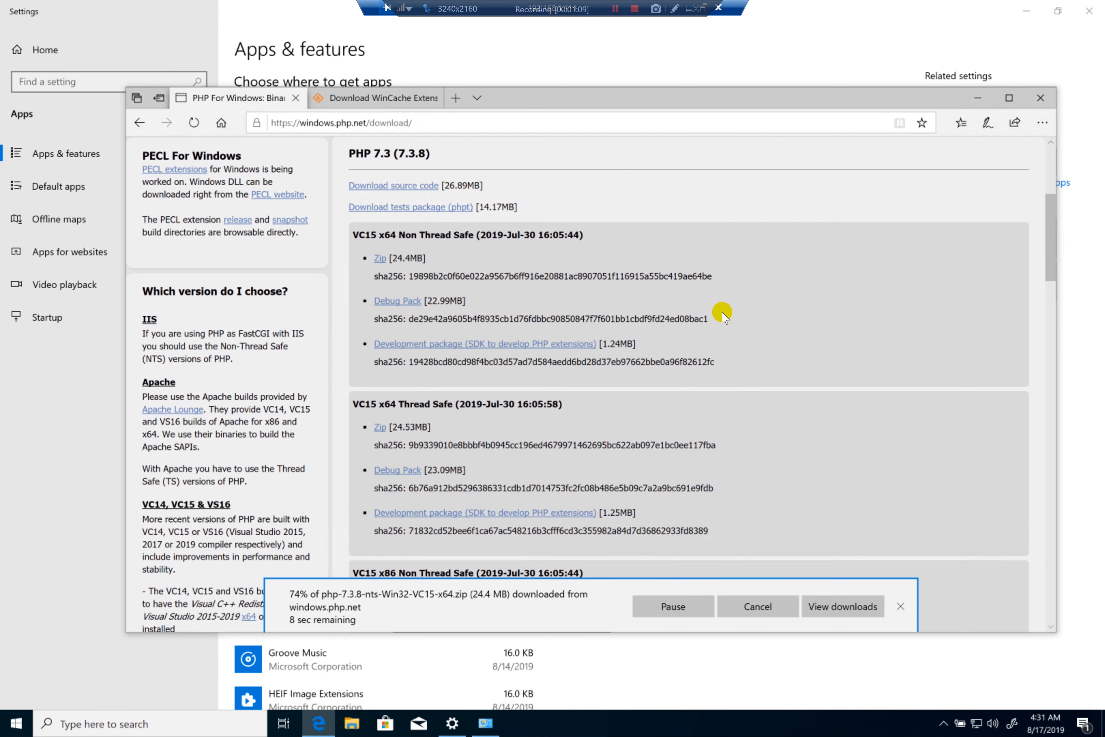
{"action": "double_click", "coordinate": [360, 236]}
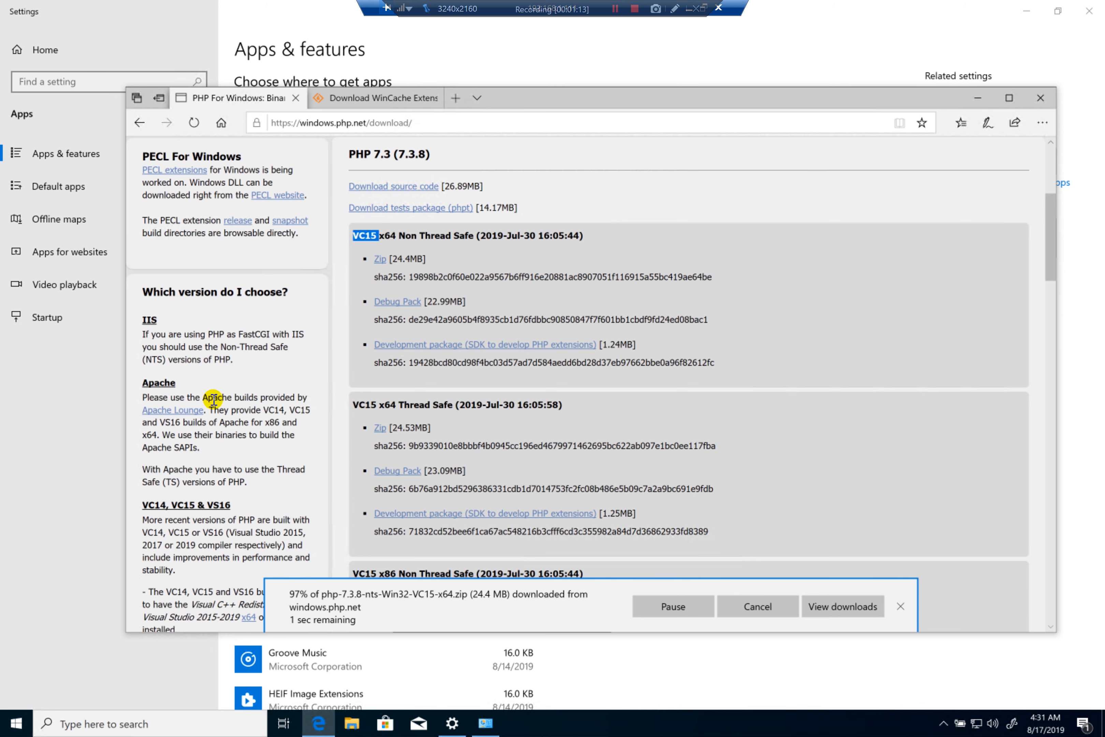
{"action": "scroll", "coordinate": [233, 442], "scroll_direction": "down", "scroll_amount": 6}
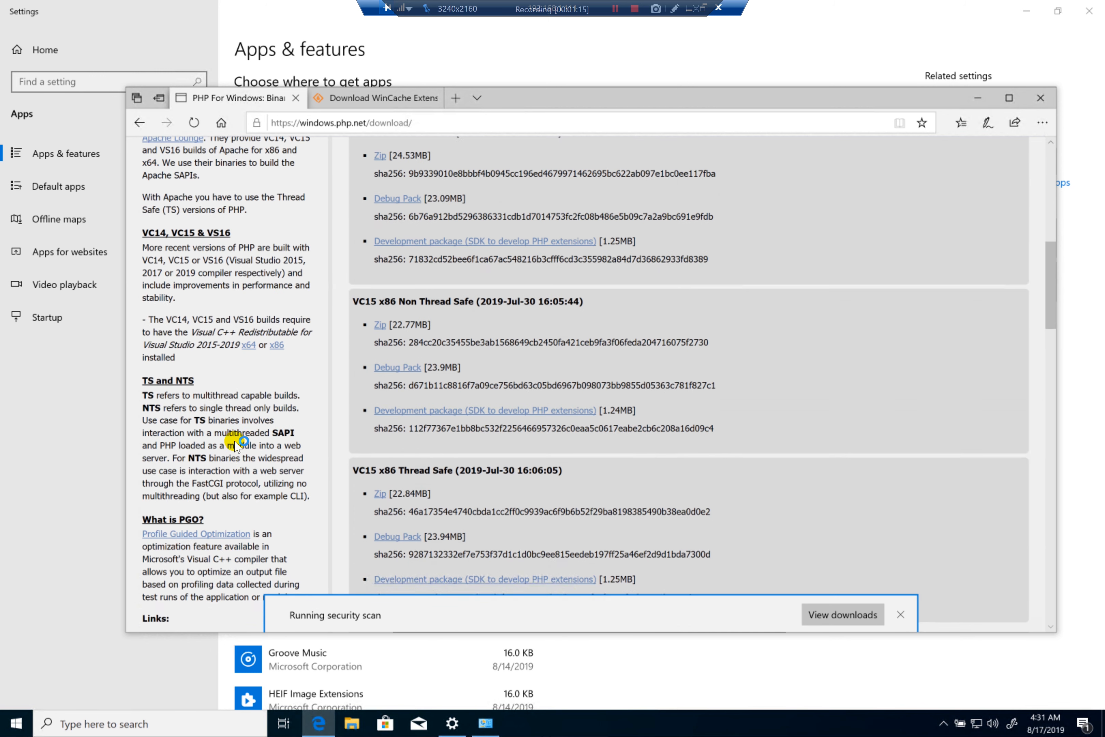
Step: Download the x64 Visual C++ Redistributable for Visual Studio 2015-2019 and save vc_redist.x64.exe
{"action": "scroll", "coordinate": [235, 442], "scroll_direction": "down", "scroll_amount": 5}
{"action": "scroll", "coordinate": [234, 439], "scroll_direction": "up", "scroll_amount": 6}
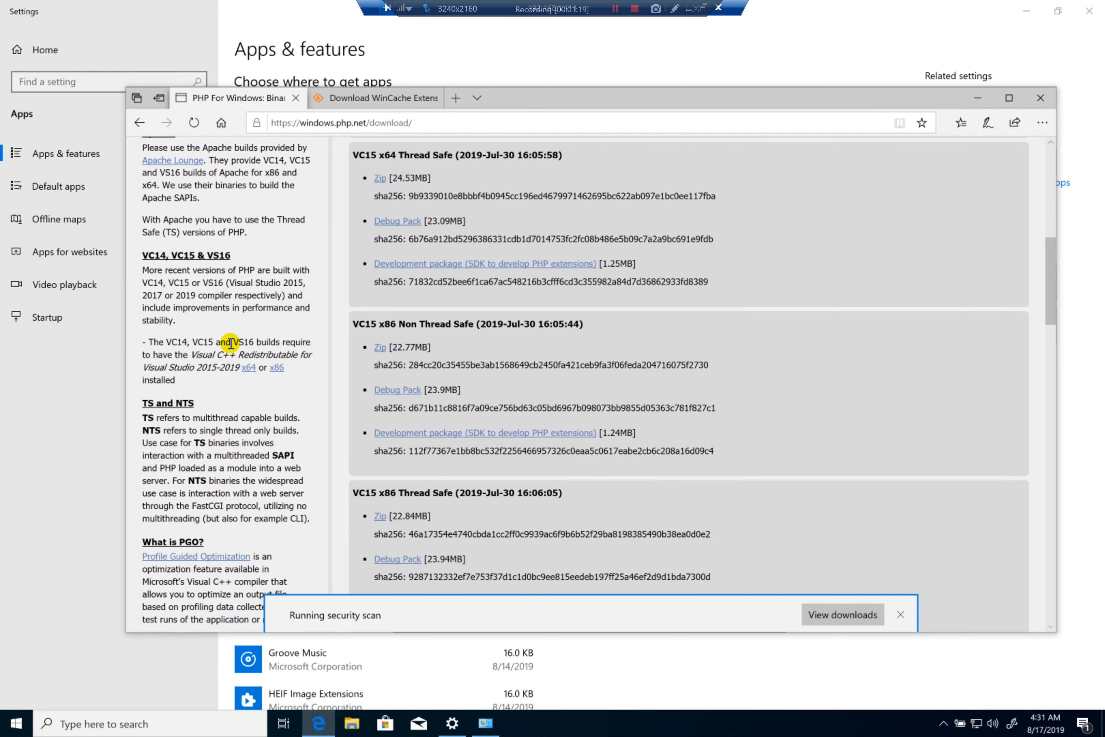
{"action": "left_click", "coordinate": [247, 369]}
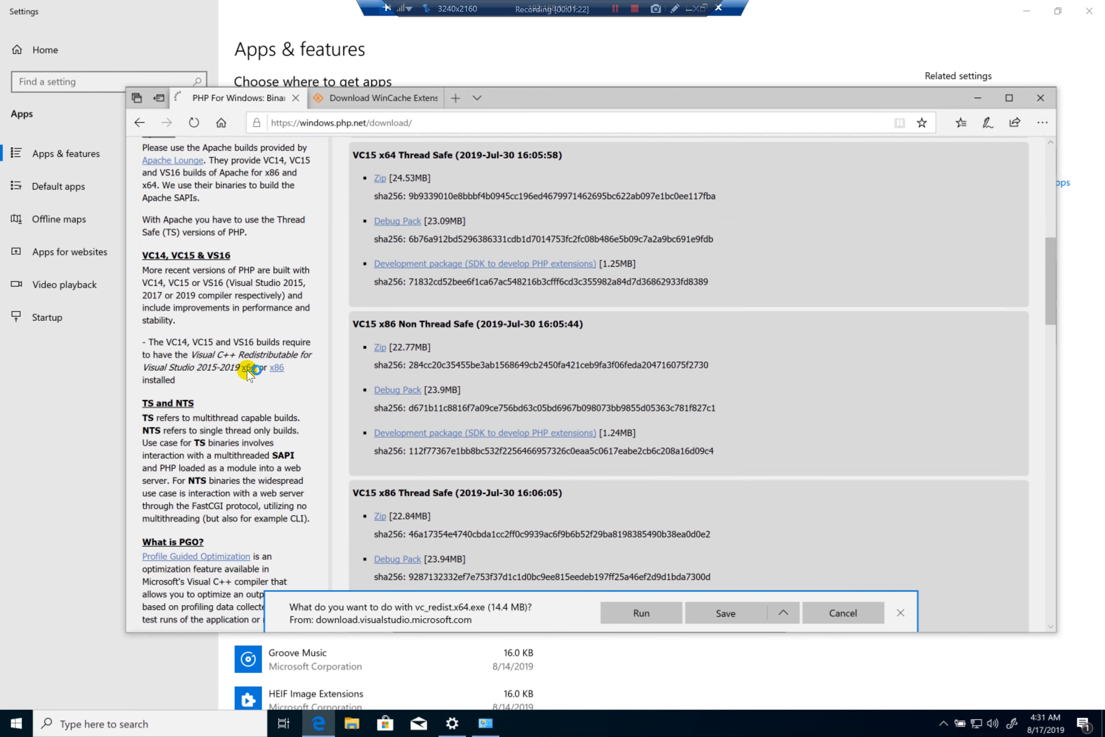
{"action": "left_click", "coordinate": [726, 613]}
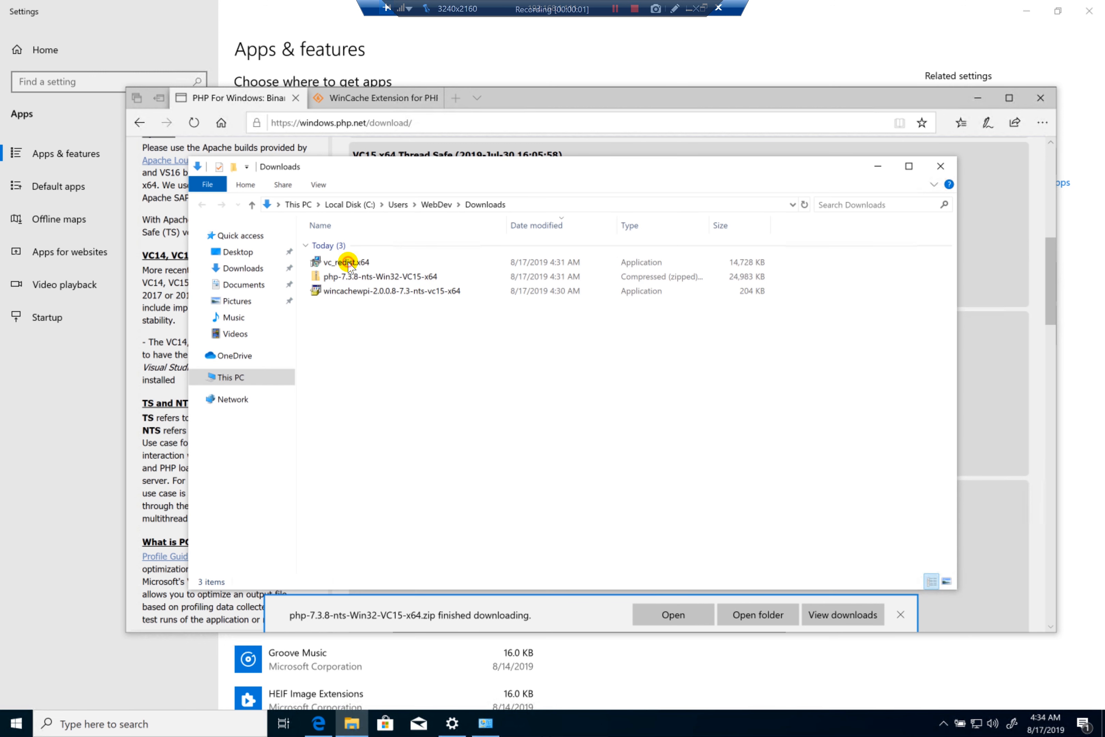
Step: Run vc_redist.x64 from Downloads, accept the license terms, and install the Visual C++ 2015-2019 Redistributable with administrator approval
{"action": "left_click", "coordinate": [349, 263]}
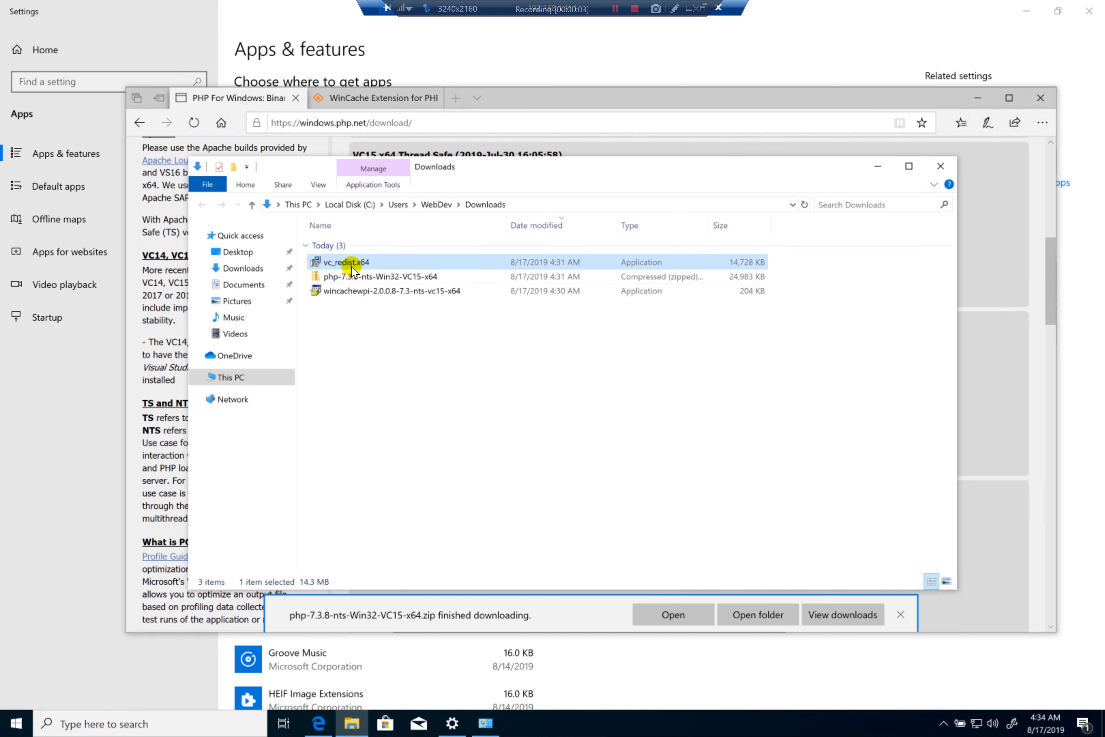
{"action": "double_click", "coordinate": [350, 266]}
{"action": "left_click", "coordinate": [524, 417]}
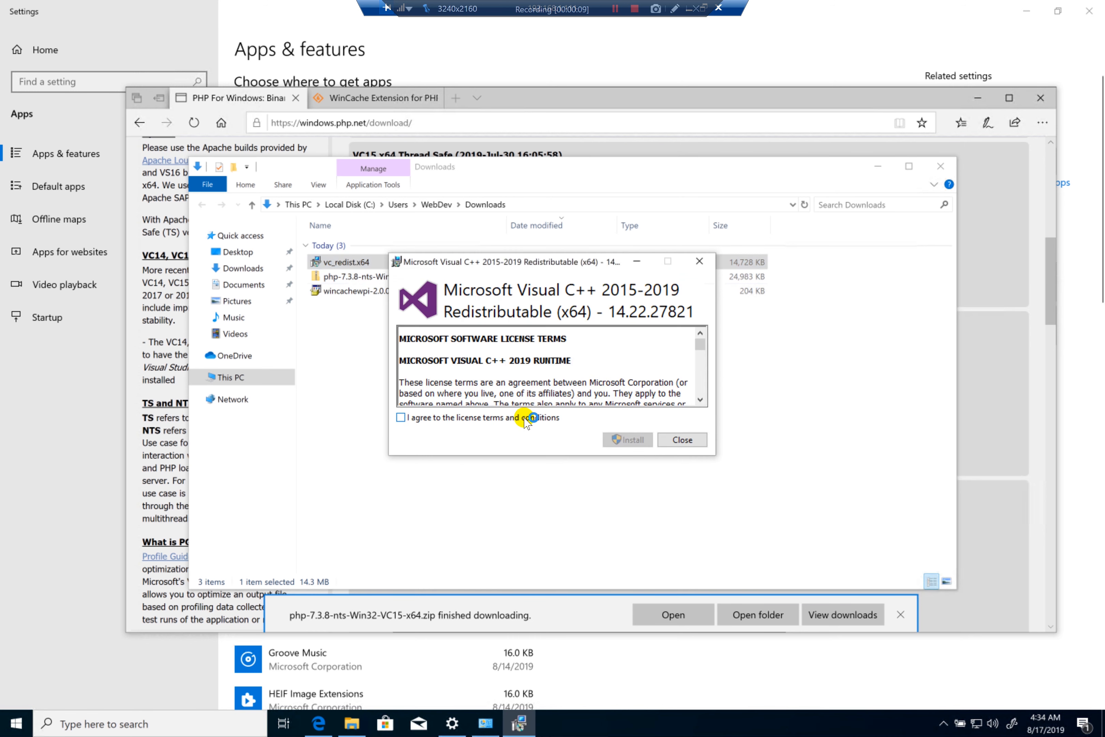
{"action": "left_click", "coordinate": [629, 440]}
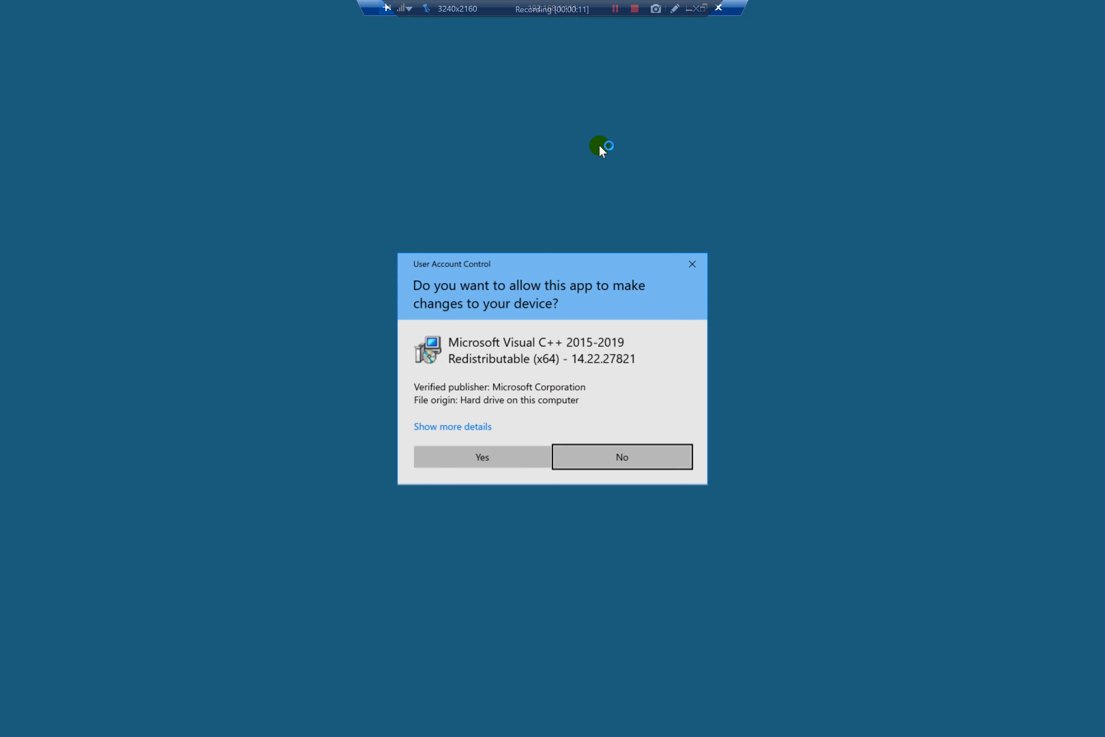
{"action": "left_click", "coordinate": [518, 464]}
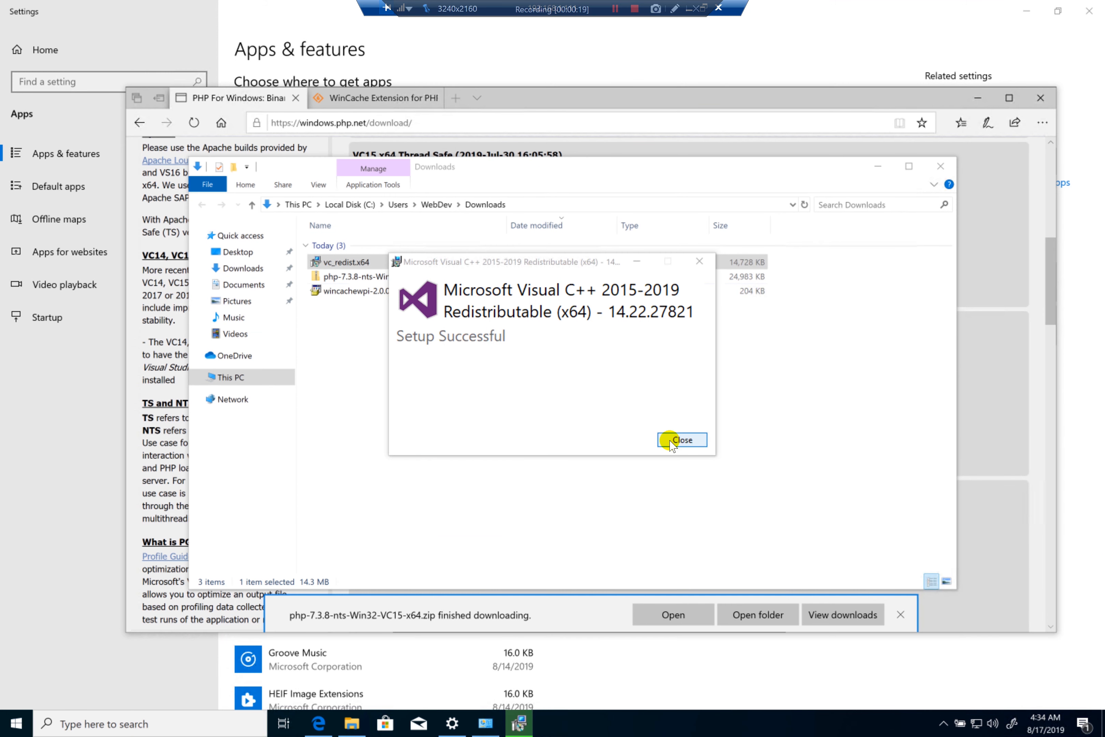
{"action": "left_click", "coordinate": [671, 440]}
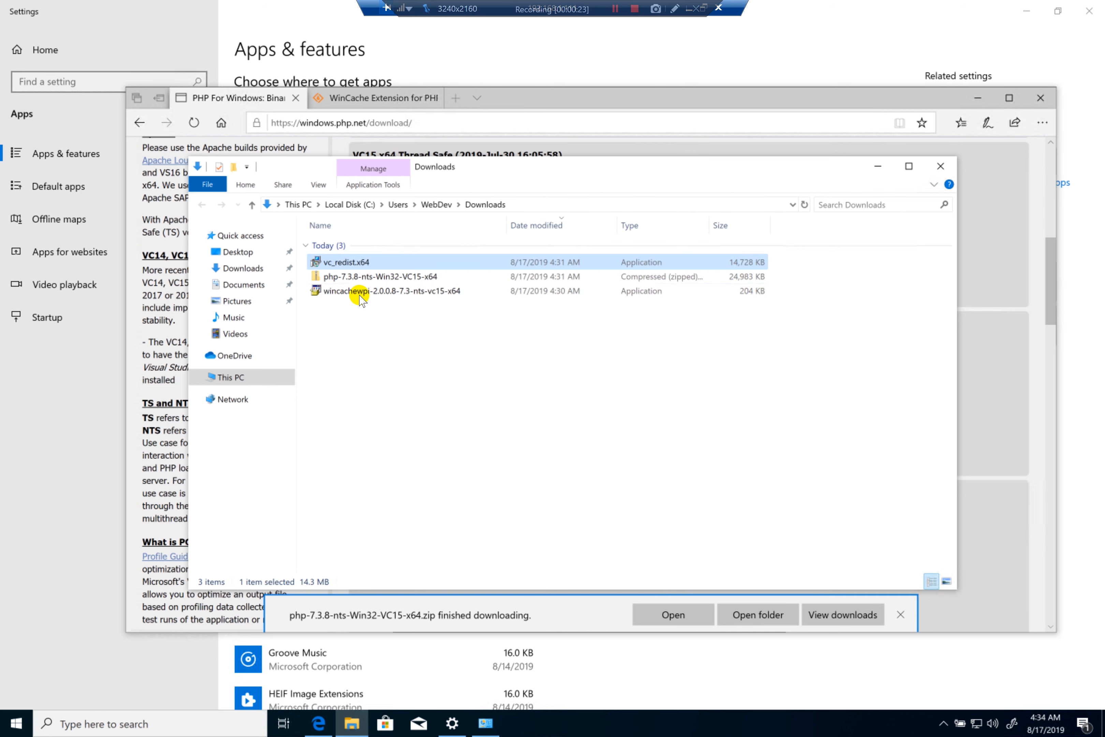
Step: Extract the php-7.3.8-nts-Win32-VC15-x64 zip to its default folder in Downloads
{"action": "left_click", "coordinate": [366, 277]}
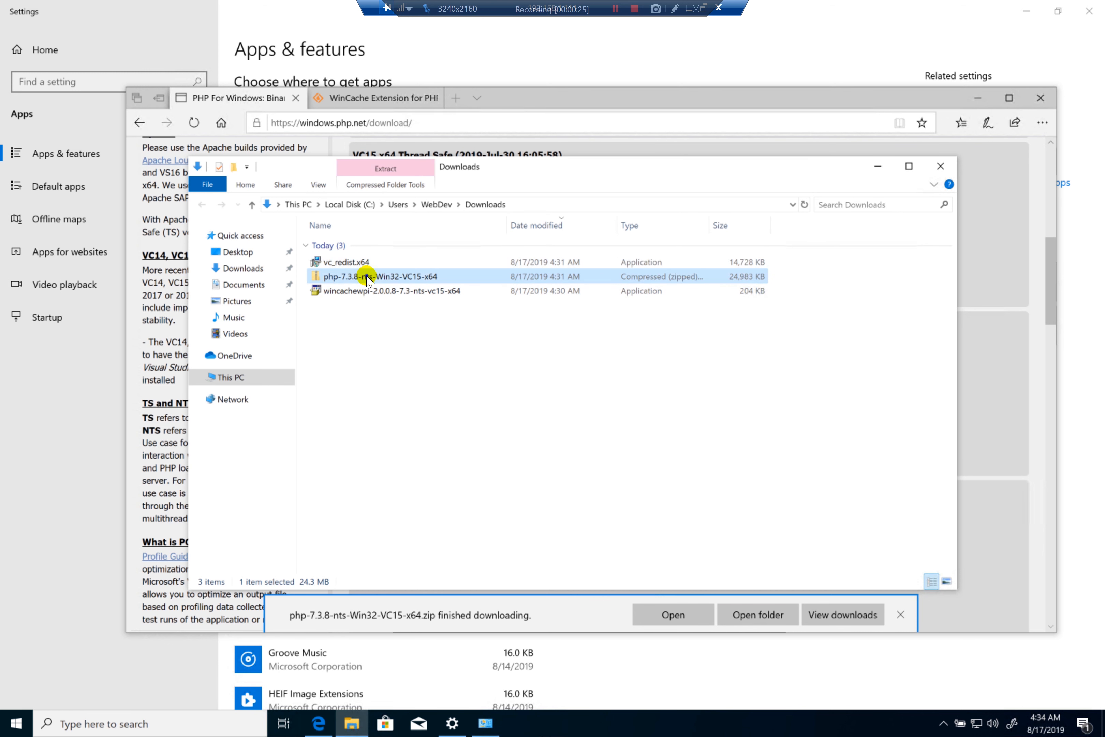
{"action": "right_click", "coordinate": [366, 277]}
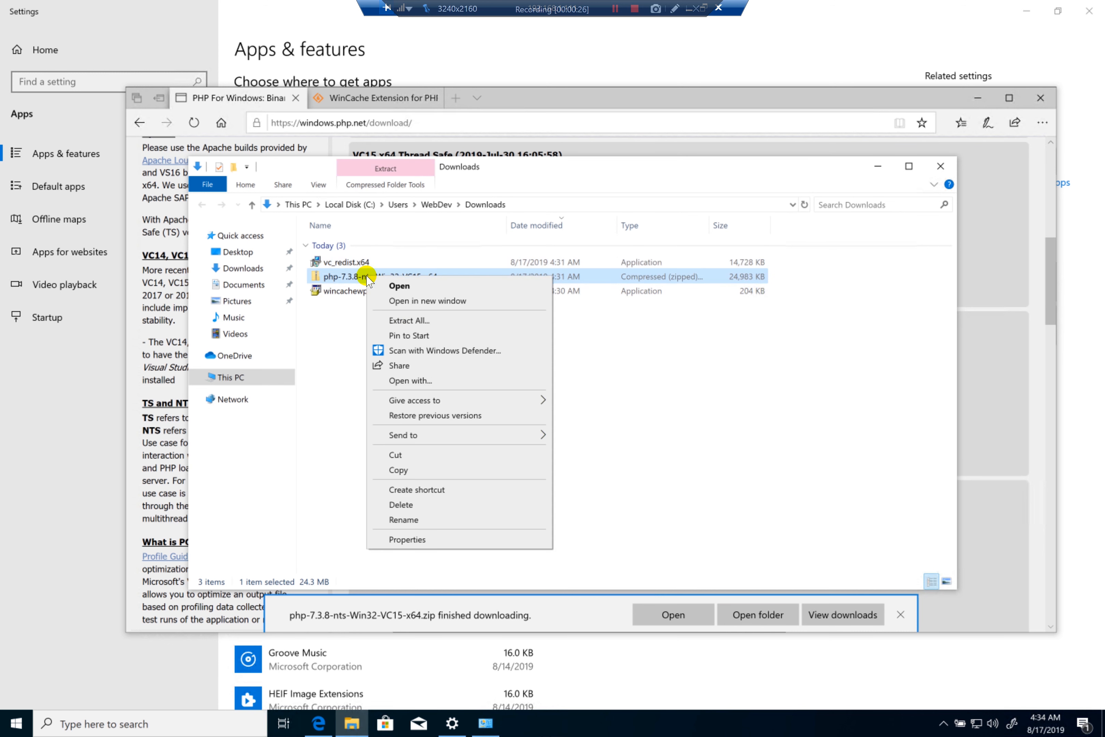
{"action": "left_click", "coordinate": [407, 320]}
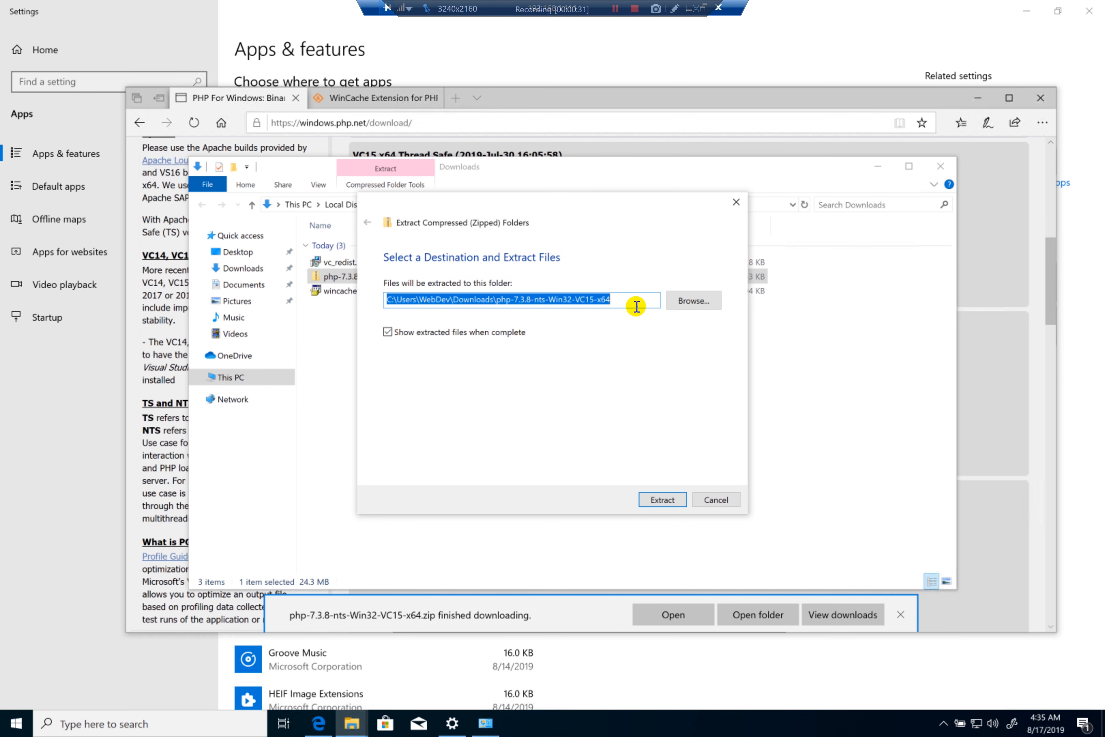
{"action": "left_click", "coordinate": [662, 498]}
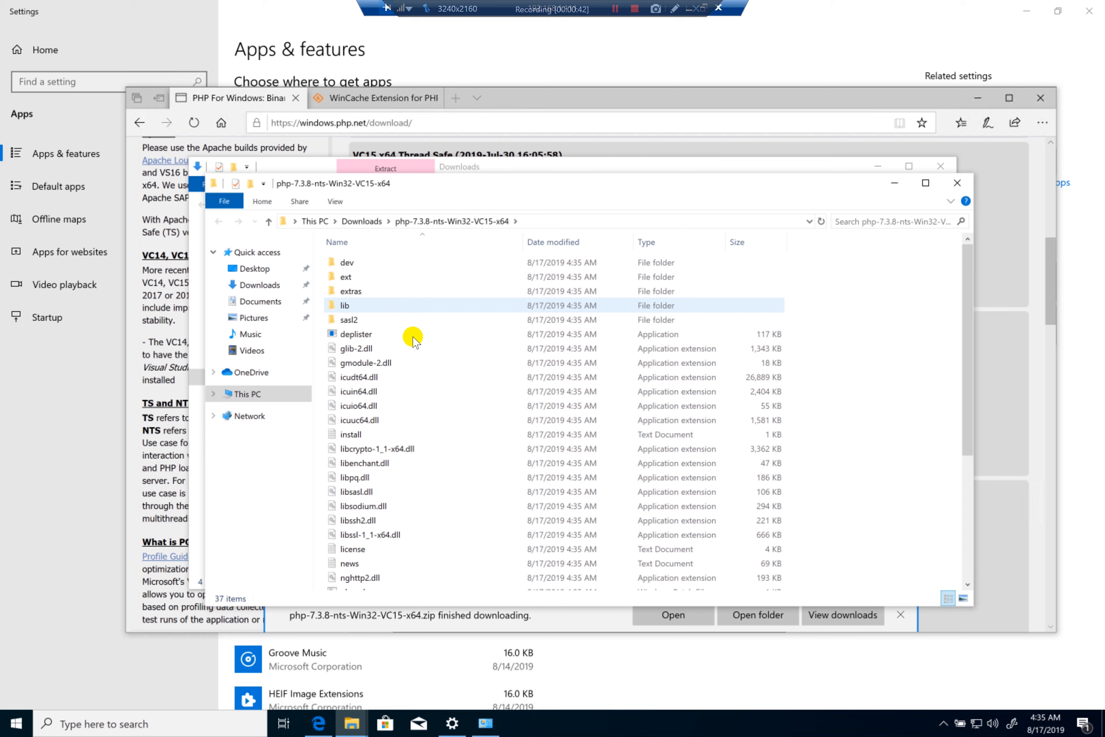
Step: Select and cut all files and folders in the extracted php-7.3.8-nts-Win32-VC15-x64 folder
{"action": "left_click", "coordinate": [367, 377]}
{"action": "key", "text": "Home"}
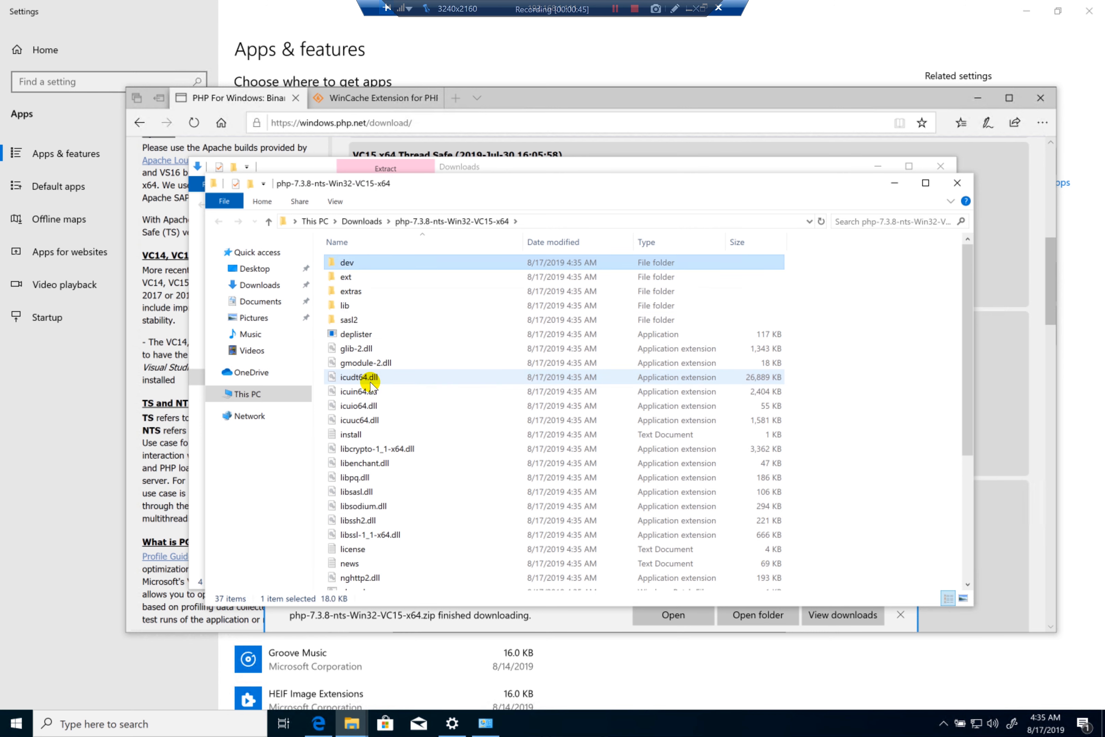
{"action": "key", "text": "shift+Down"}
{"action": "key", "text": "shift+Down"}
{"action": "key", "text": "shift+Down"}
{"action": "key", "text": "shift+Down"}
{"action": "key", "text": "shift+Down"}
{"action": "key", "text": "shift+Down"}
{"action": "key", "text": "shift+Down"}
{"action": "key", "text": "shift+Down"}
{"action": "key", "text": "shift+Down"}
{"action": "key", "text": "shift+Down"}
{"action": "key", "text": "shift+Down"}
{"action": "key", "text": "shift+Down"}
{"action": "key", "text": "shift+Down"}
{"action": "key", "text": "shift+Down"}
{"action": "key", "text": "shift+Down"}
{"action": "key", "text": "shift+Down"}
{"action": "key", "text": "shift+Down"}
{"action": "key", "text": "shift+Down"}
{"action": "key", "text": "shift+Down"}
{"action": "key", "text": "shift+Down"}
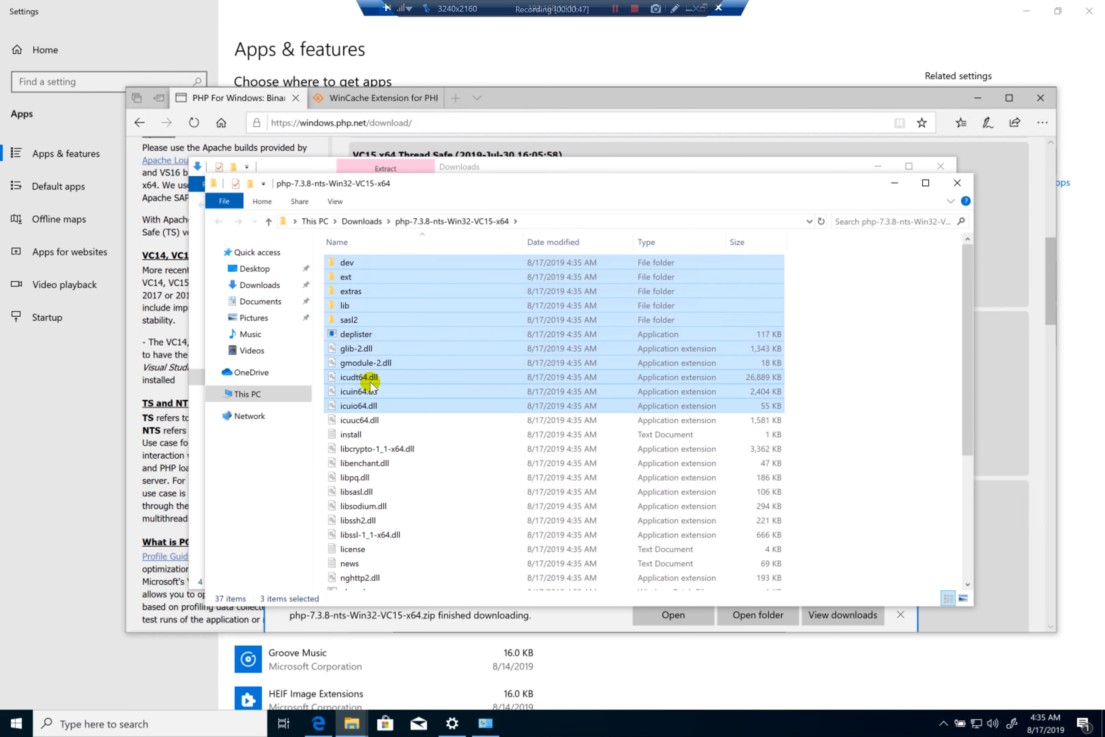
{"action": "key", "text": "shift+Down"}
{"action": "key", "text": "shift+Down"}
{"action": "key", "text": "shift+Down"}
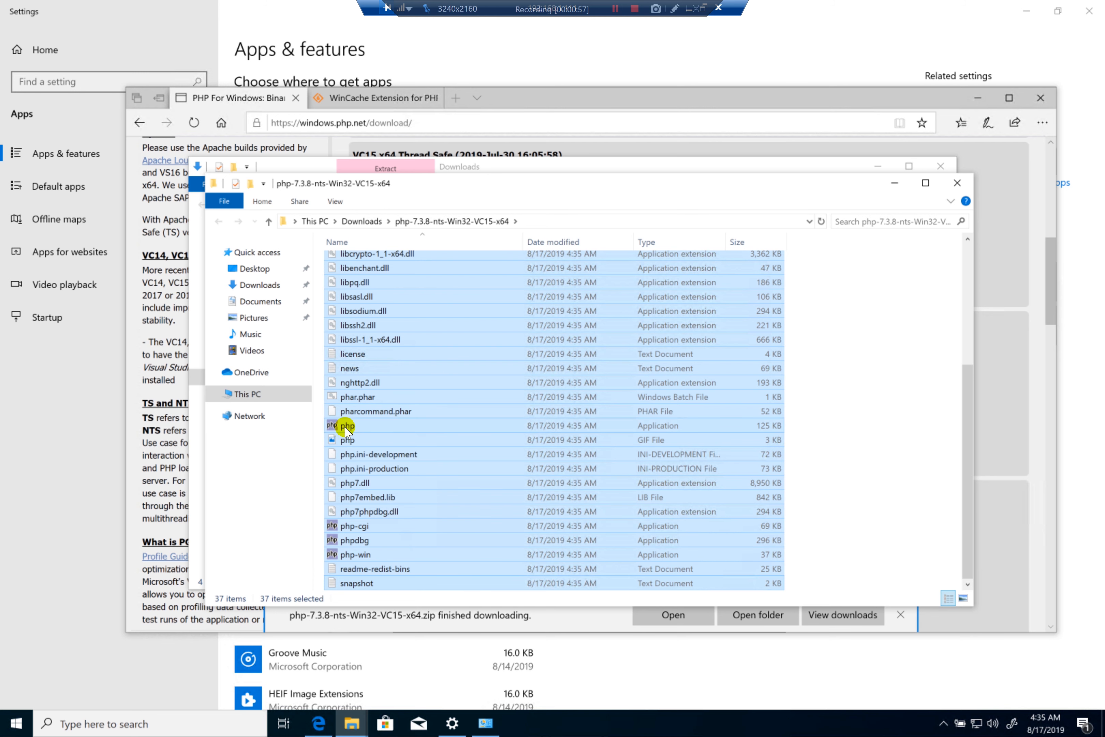
Step: Create a folder named PHP on the C: drive and paste the extracted PHP files into it
{"action": "key", "text": "super+e"}
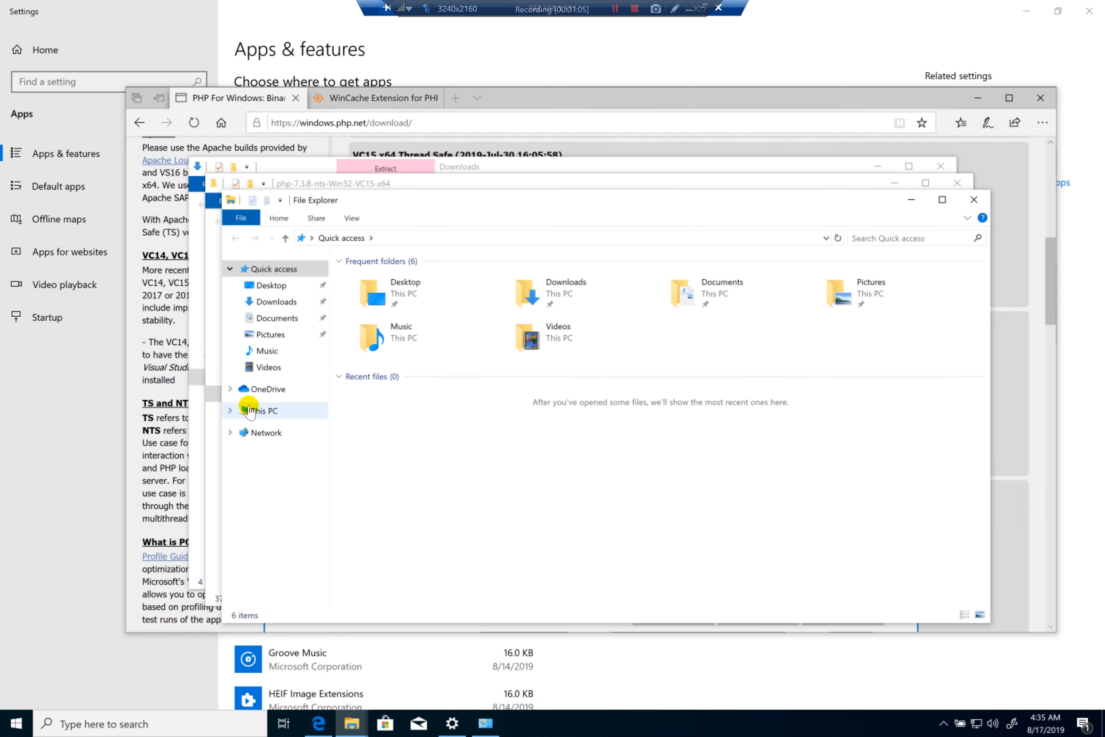
{"action": "left_click", "coordinate": [266, 411]}
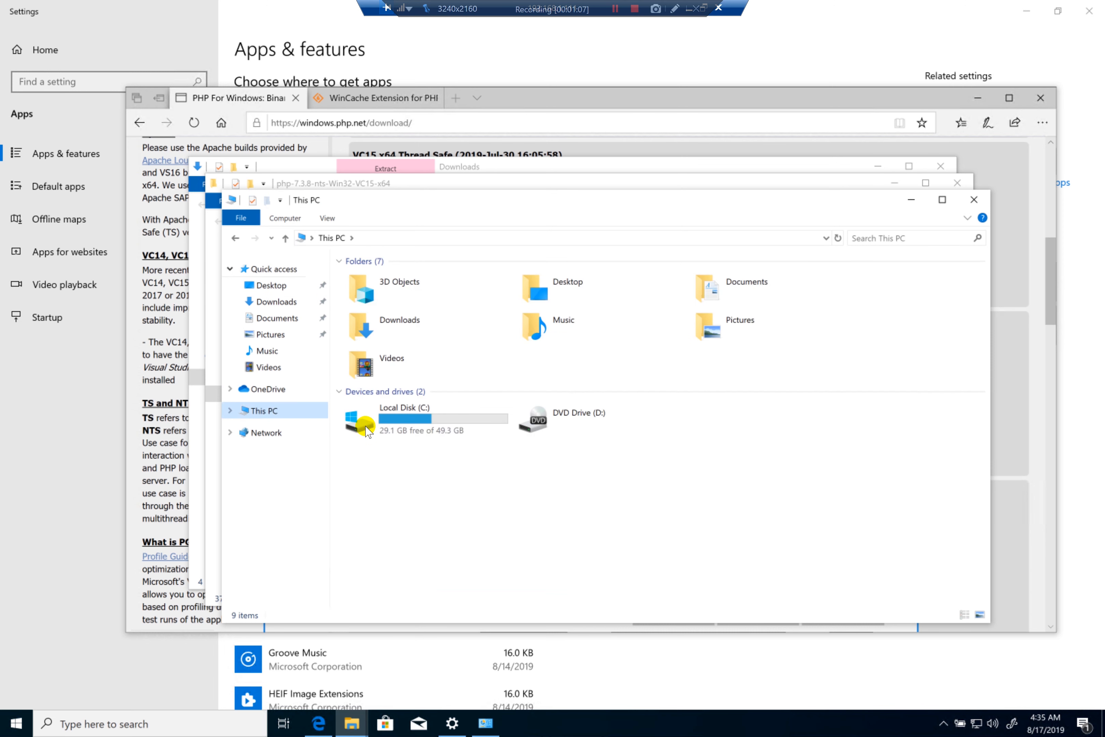
{"action": "double_click", "coordinate": [372, 429]}
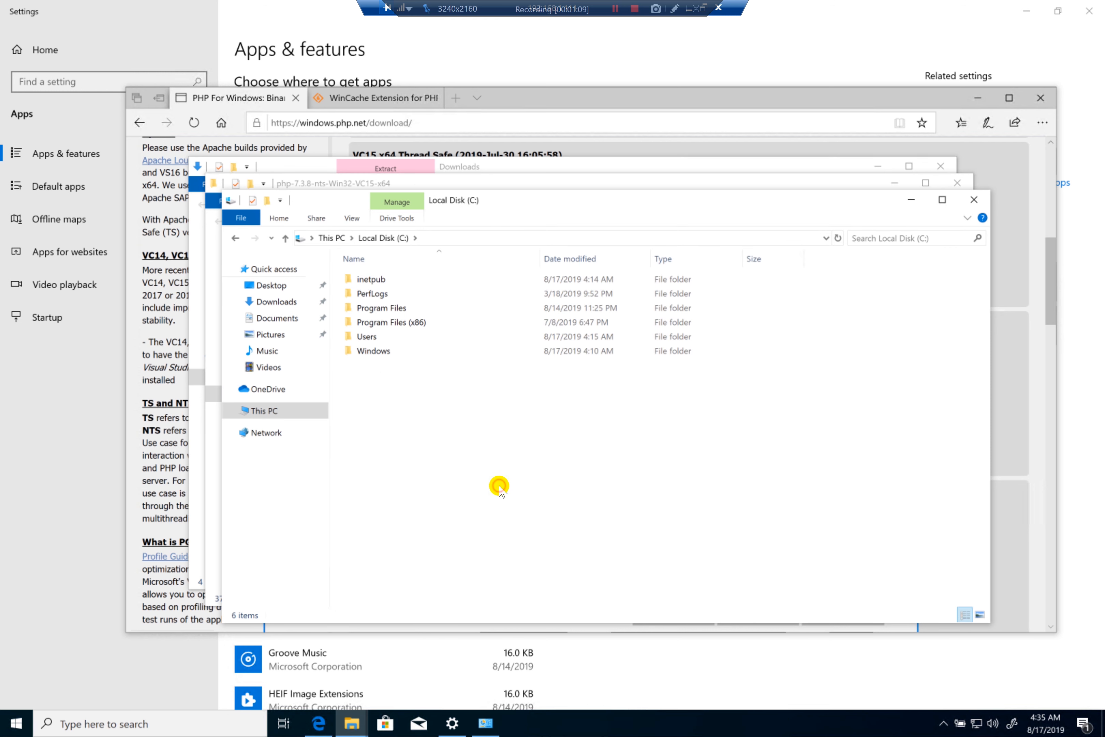
{"action": "key", "text": "ctrl+shift+n"}
{"action": "type", "text": "PHP"}
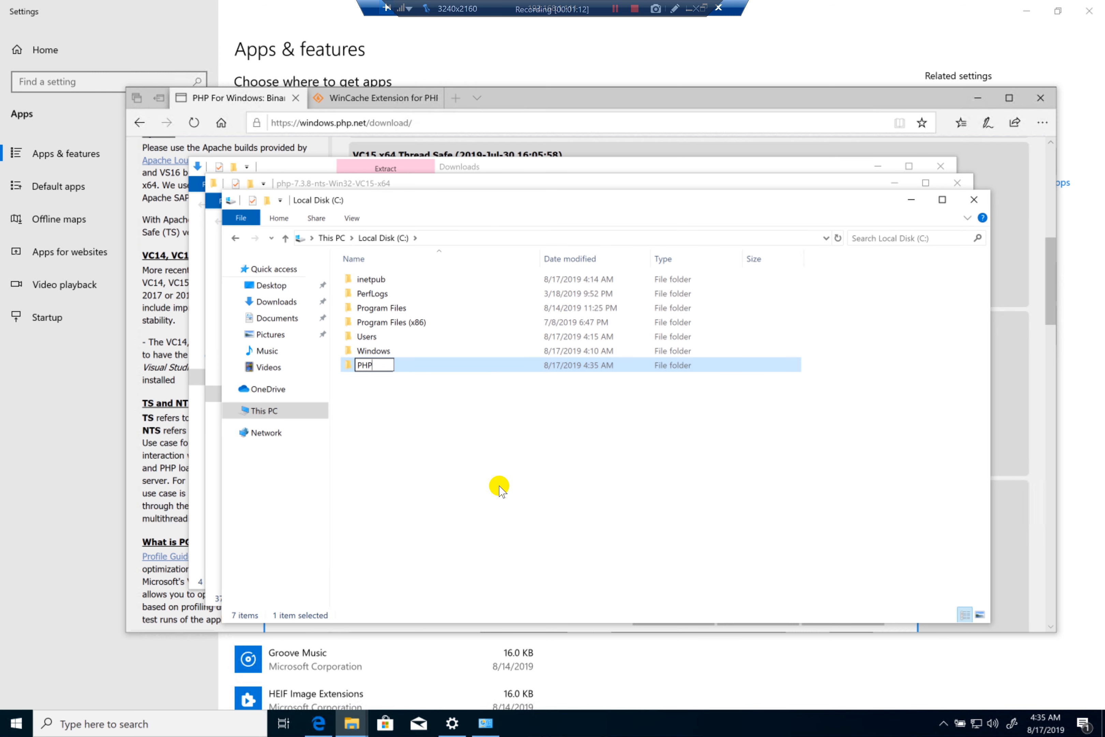
{"action": "key", "text": "Return"}
{"action": "key", "text": "Return"}
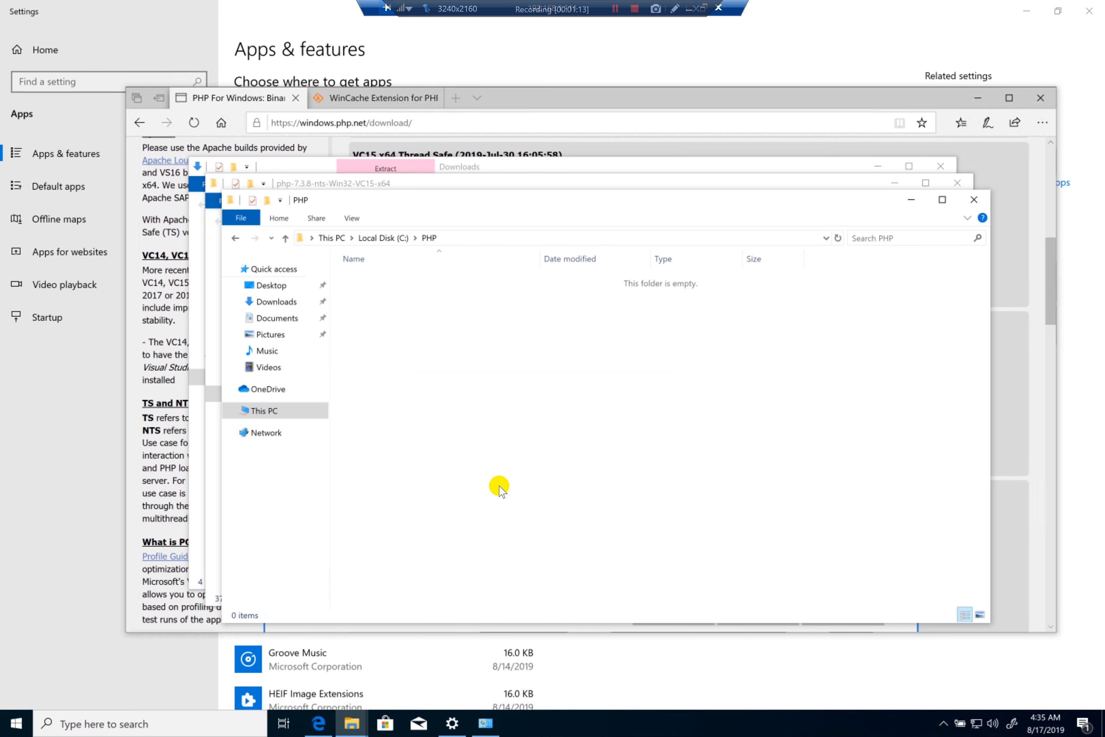
{"action": "left_click", "coordinate": [523, 411]}
{"action": "key", "text": "ctrl+v"}
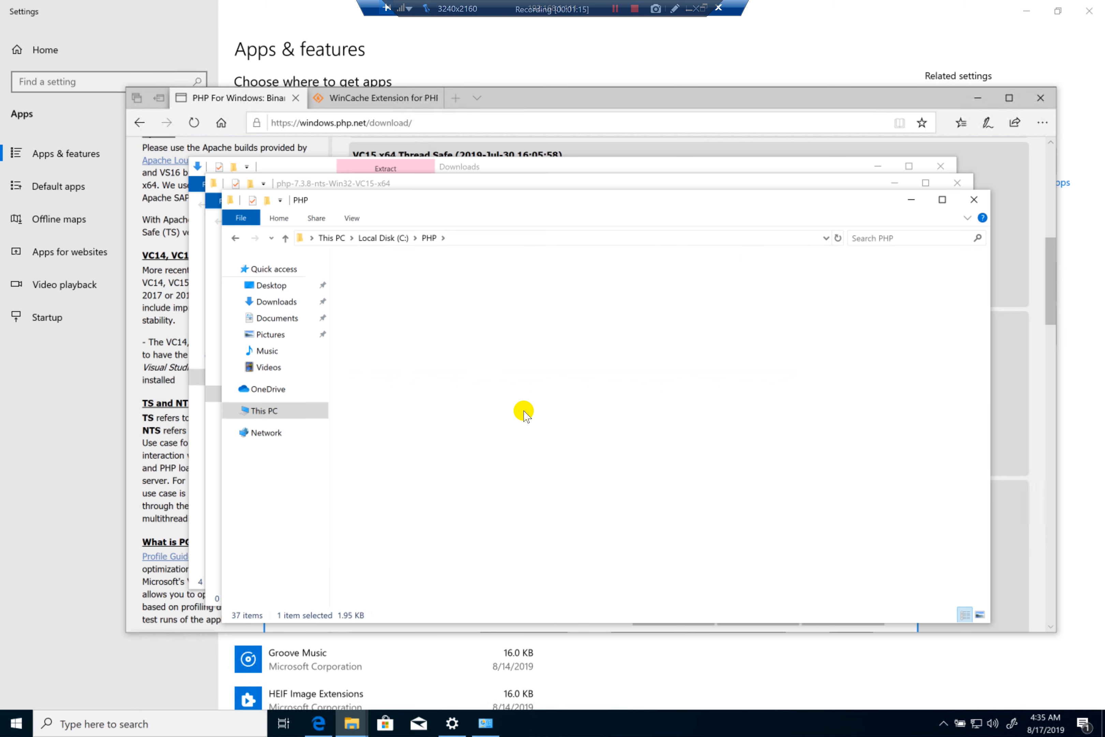
Step: Copy the C:\PHP folder path, search Windows for "enviro", and open the environment variables for editing
{"action": "left_click", "coordinate": [507, 240]}
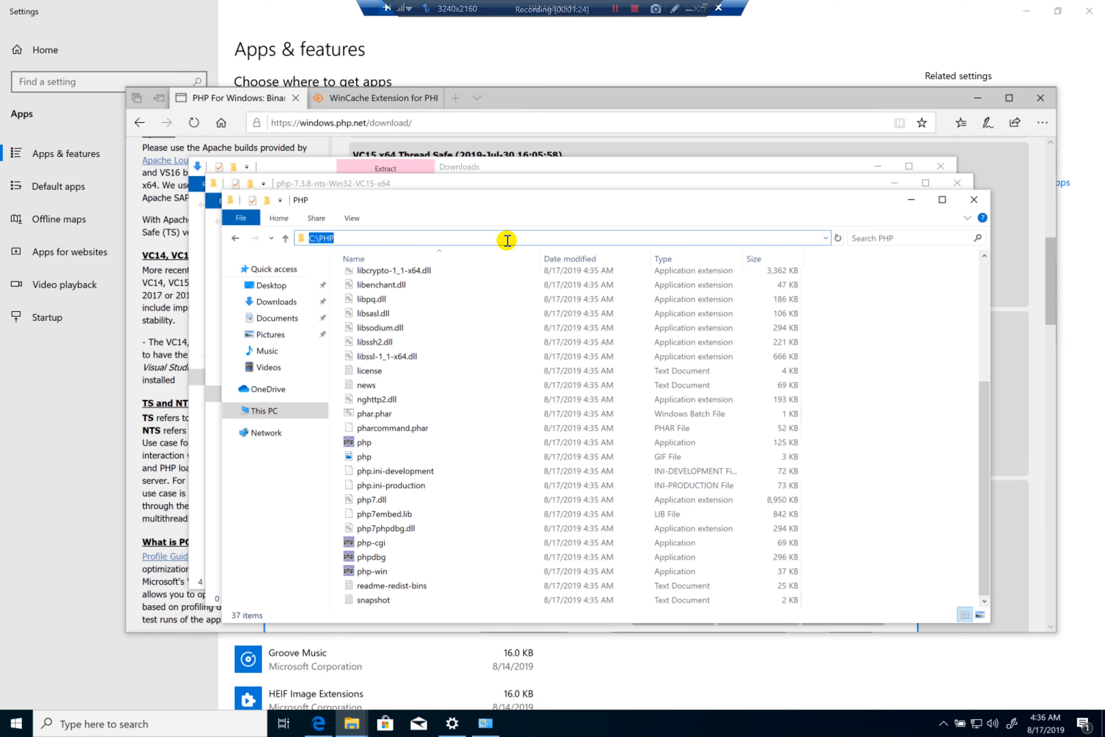
{"action": "key", "text": "super"}
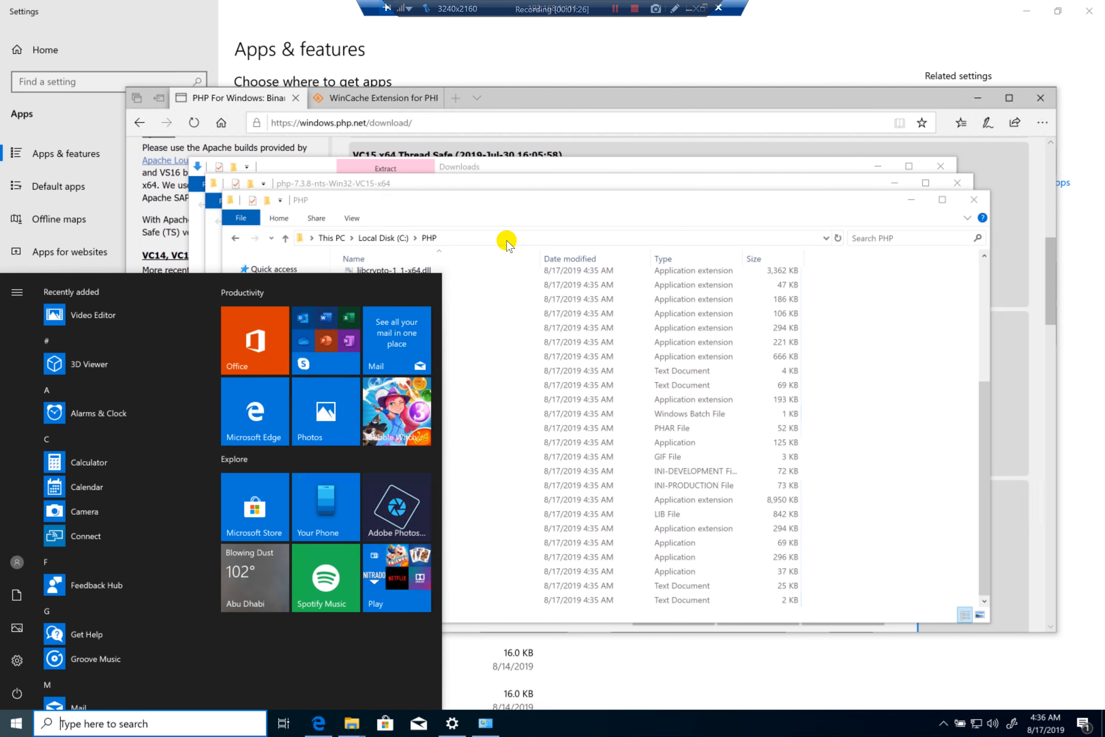
{"action": "type", "text": "enviro"}
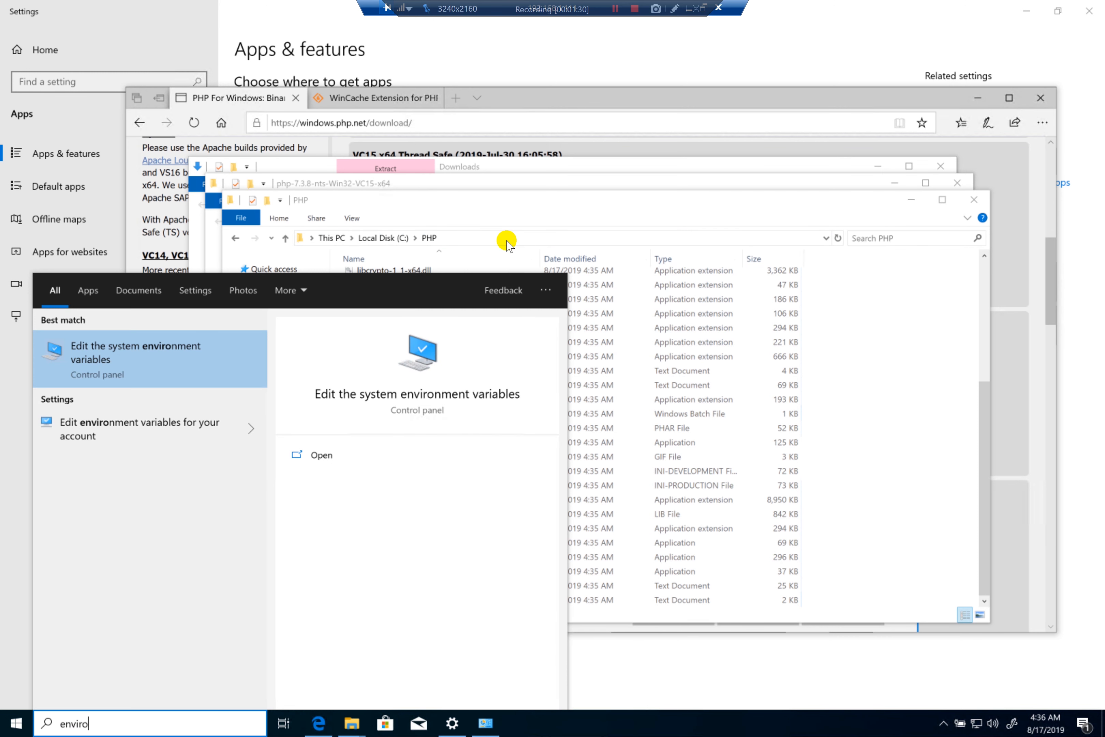
{"action": "key", "text": "Return"}
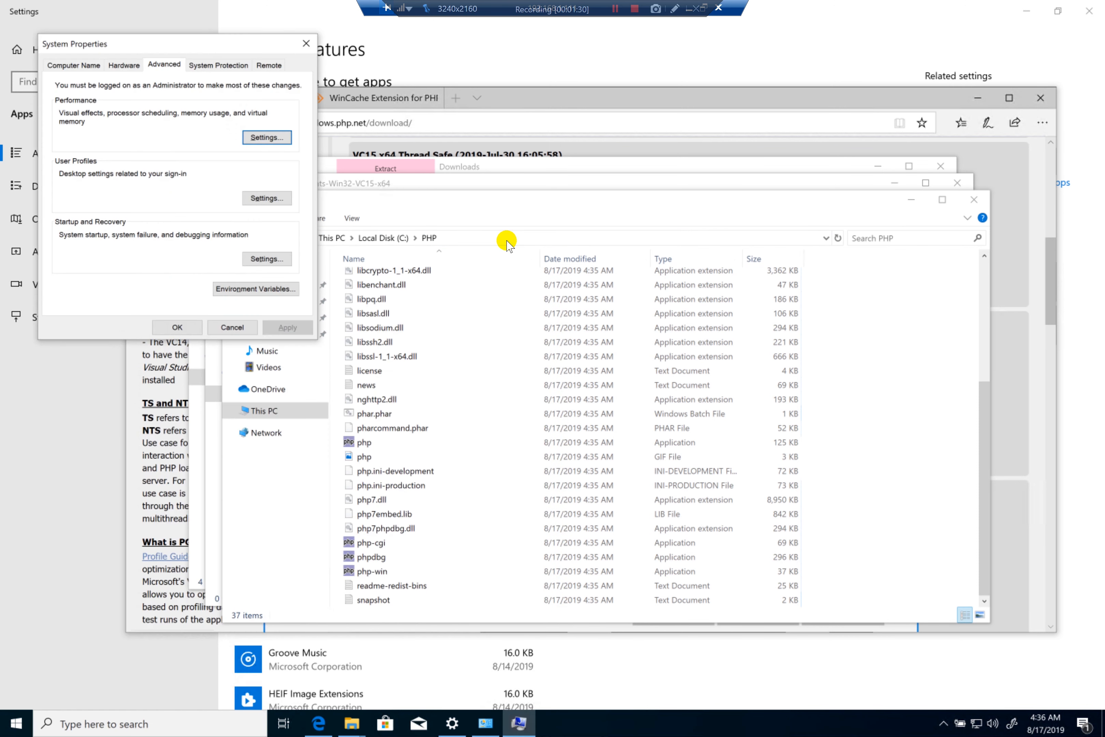
{"action": "left_click", "coordinate": [271, 289]}
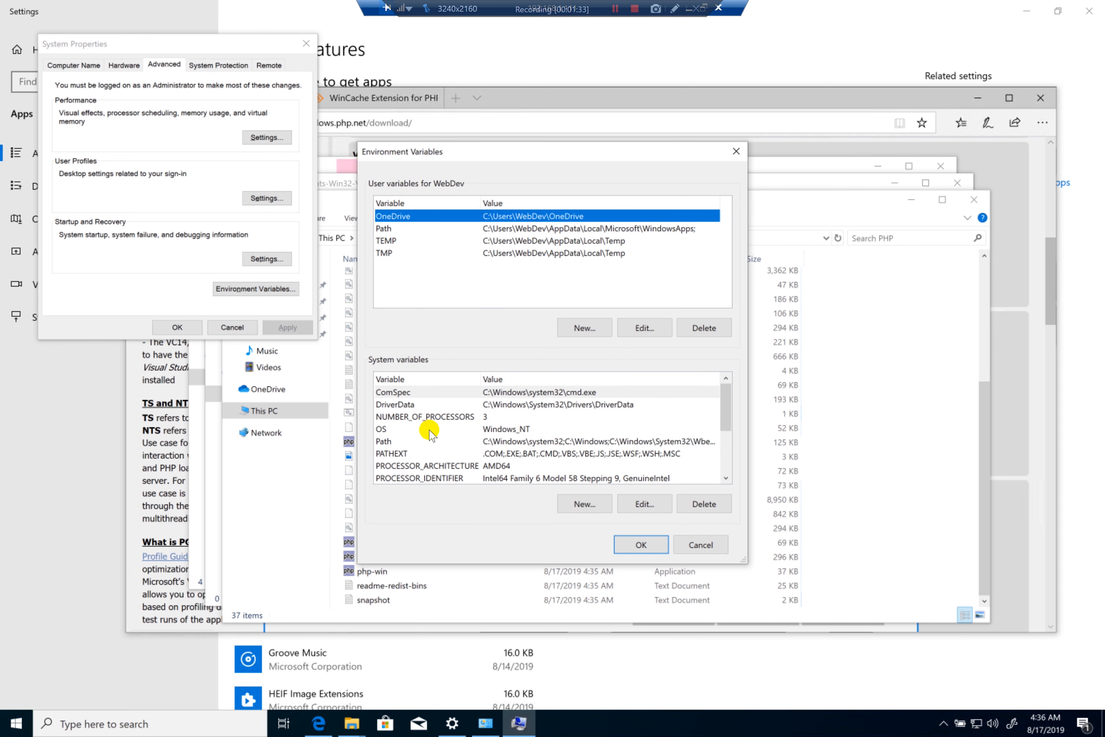
Step: Add a C:\PHP entry to the system Path variable
{"action": "left_click", "coordinate": [407, 442]}
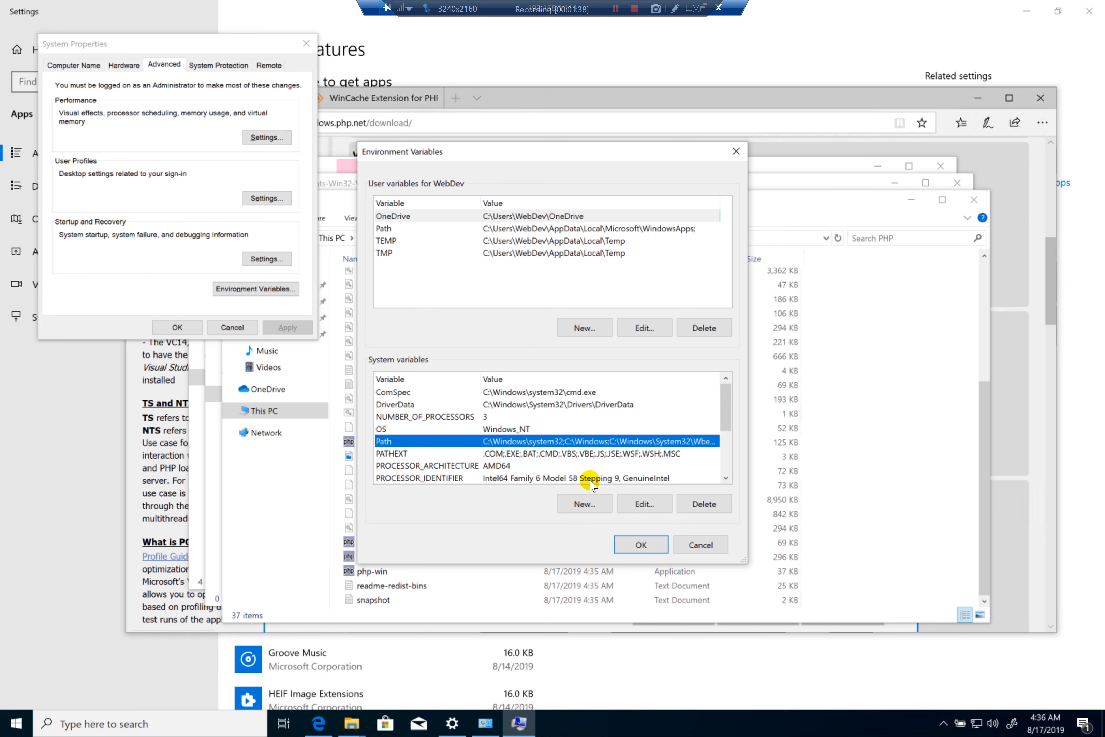
{"action": "left_click", "coordinate": [633, 504]}
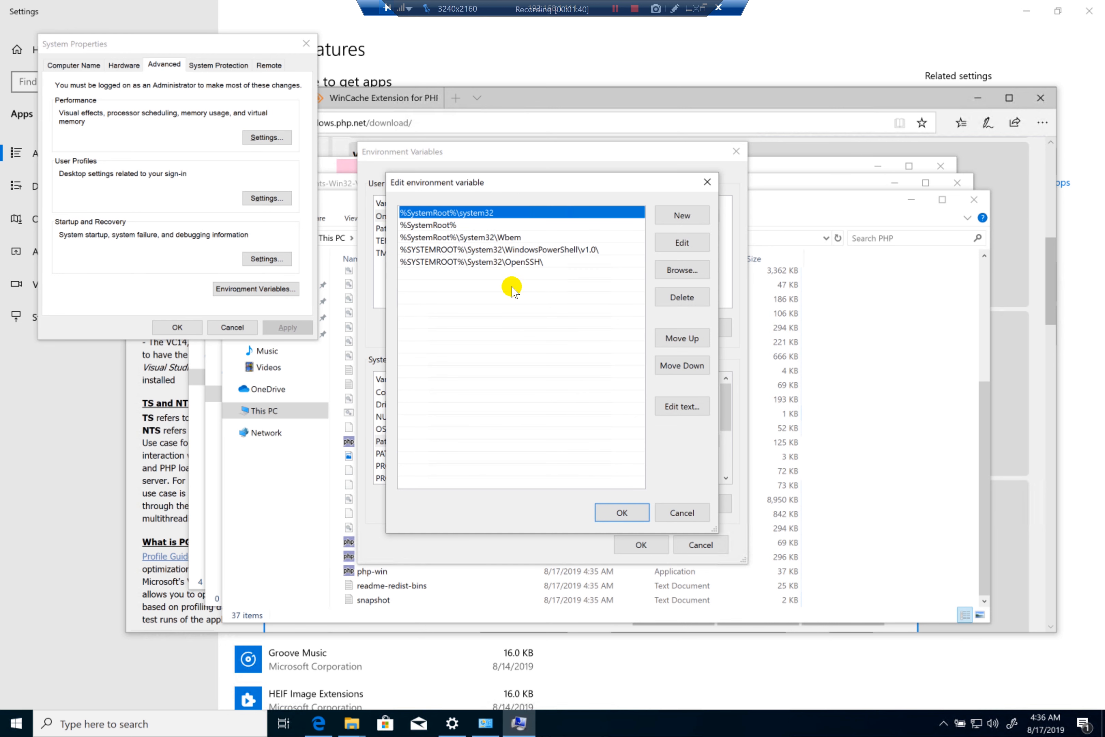
{"action": "double_click", "coordinate": [438, 273]}
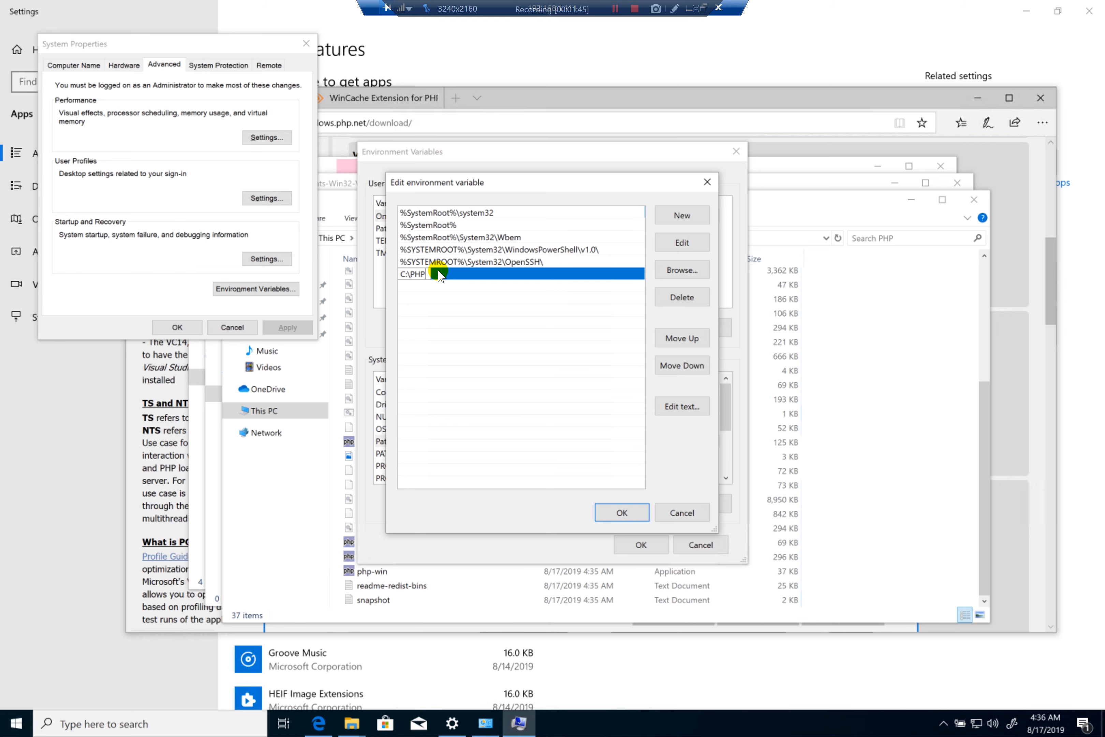
{"action": "left_click", "coordinate": [617, 509]}
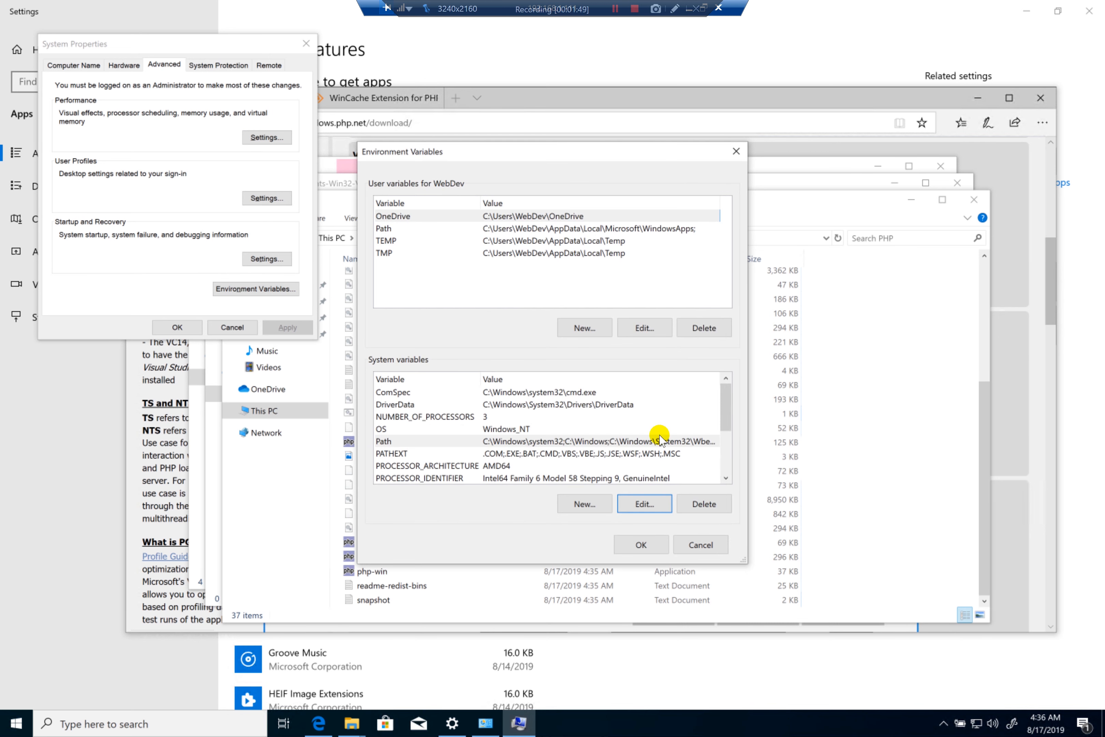
Step: Recheck the entries of the system Path variable, then save the environment variables and close System Properties
{"action": "left_click", "coordinate": [636, 506]}
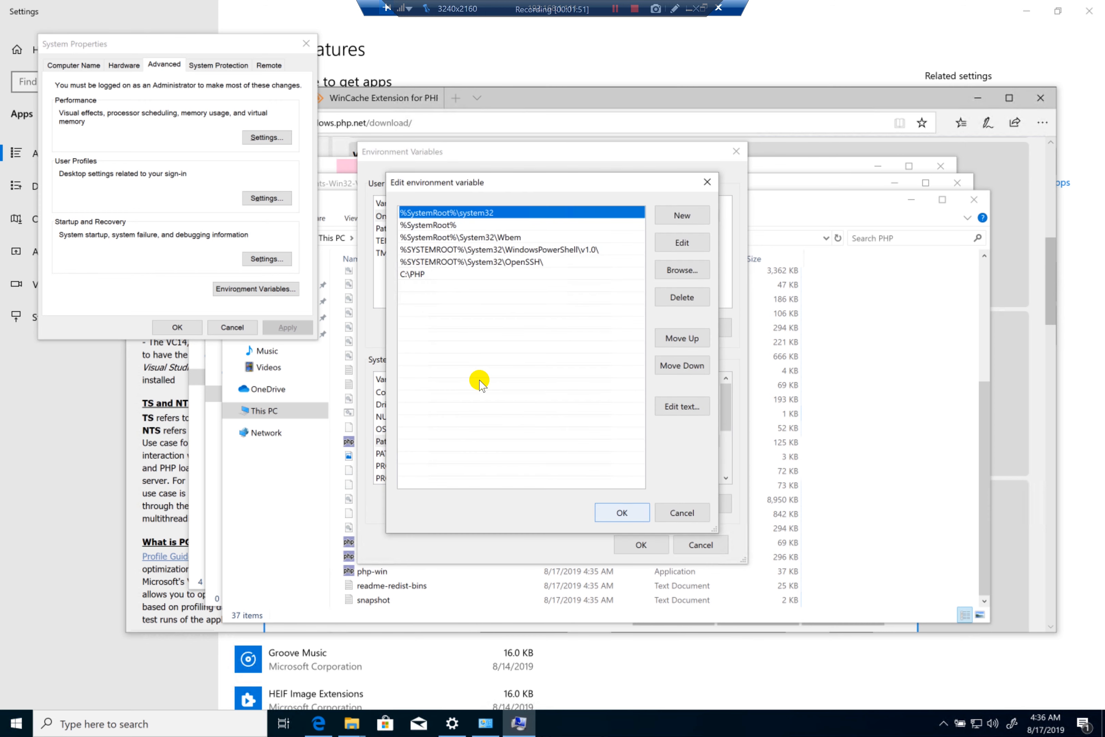
{"action": "left_click", "coordinate": [631, 510]}
{"action": "left_click", "coordinate": [640, 545]}
{"action": "scroll", "coordinate": [468, 382], "scroll_direction": "up", "scroll_amount": 5}
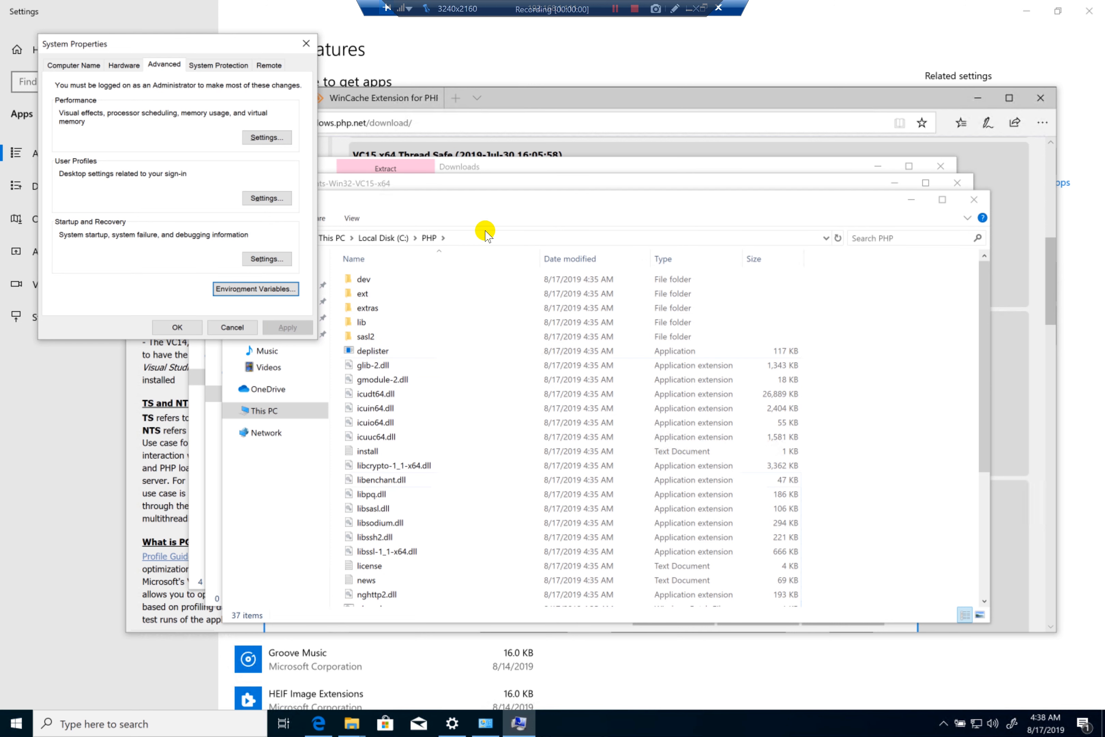
{"action": "left_click", "coordinate": [227, 327]}
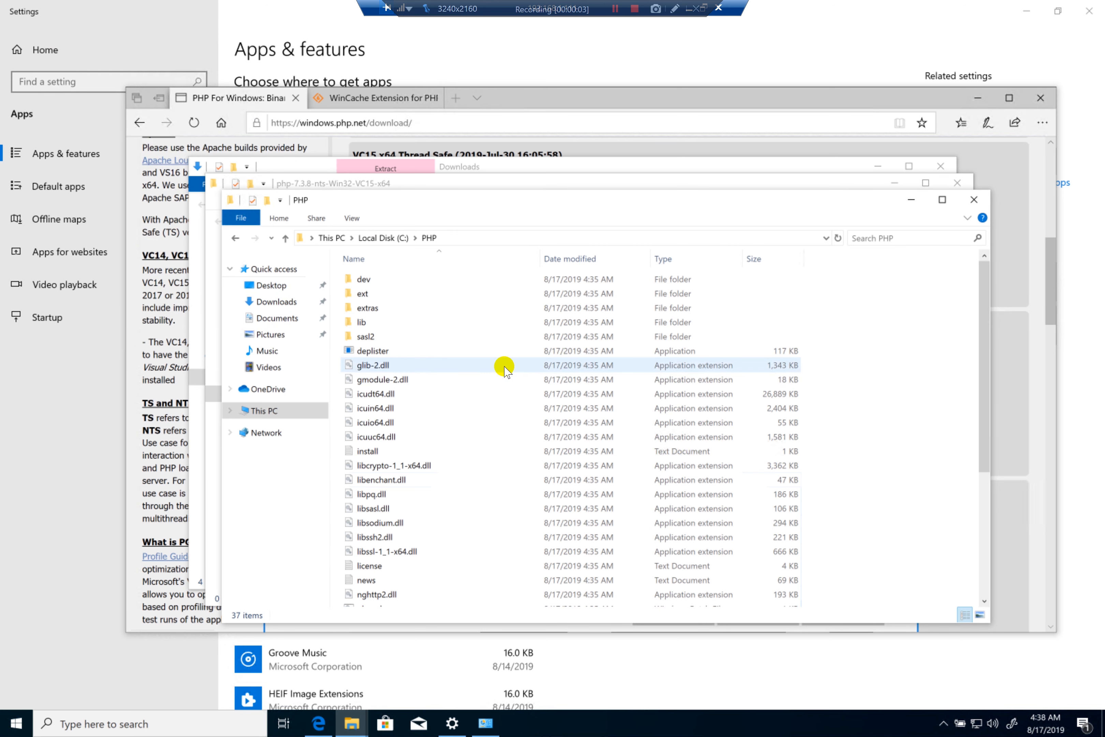
Step: Search Windows for "iis" and open Internet Information Services (IIS) Manager
{"action": "mouse_move", "coordinate": [505, 368]}
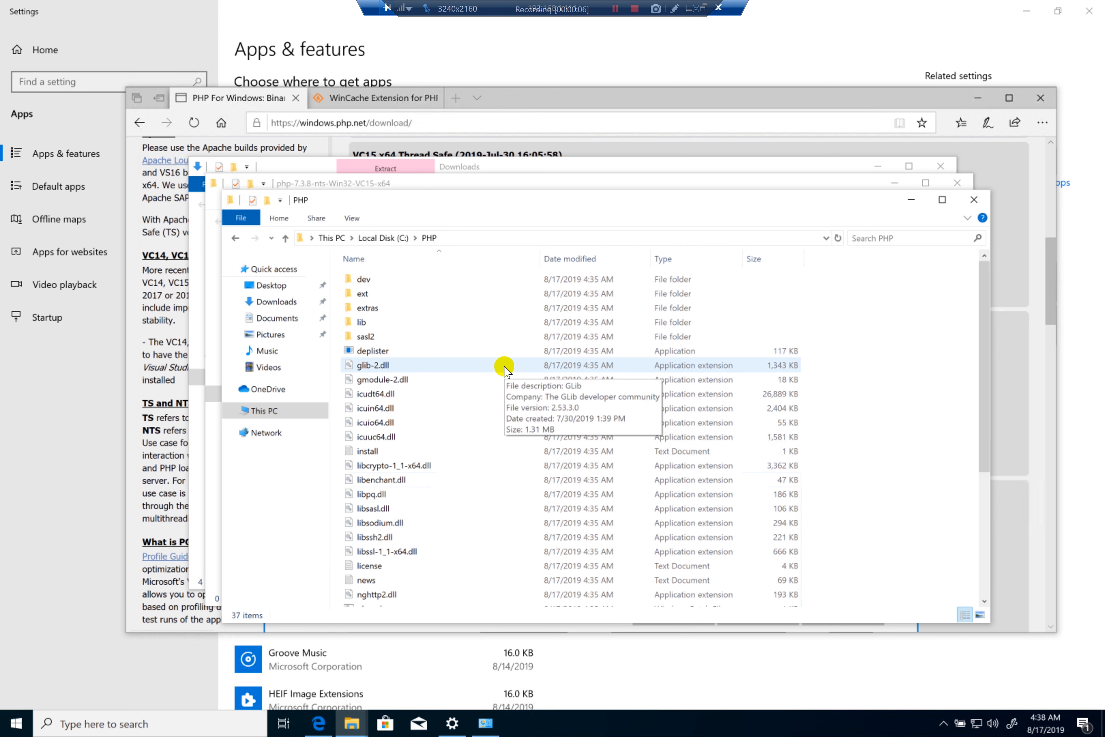
{"action": "left_click", "coordinate": [71, 724]}
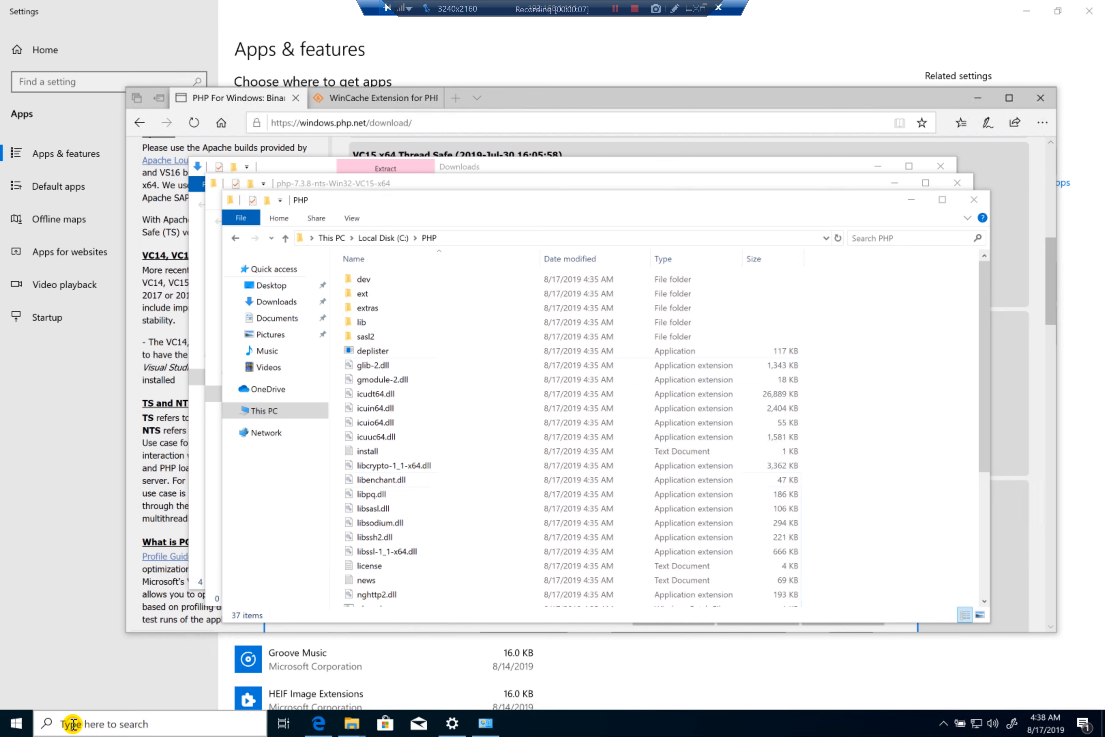
{"action": "type", "text": "iis"}
{"action": "key", "text": "BackSpace"}
{"action": "key", "text": "BackSpace"}
{"action": "key", "text": "BackSpace"}
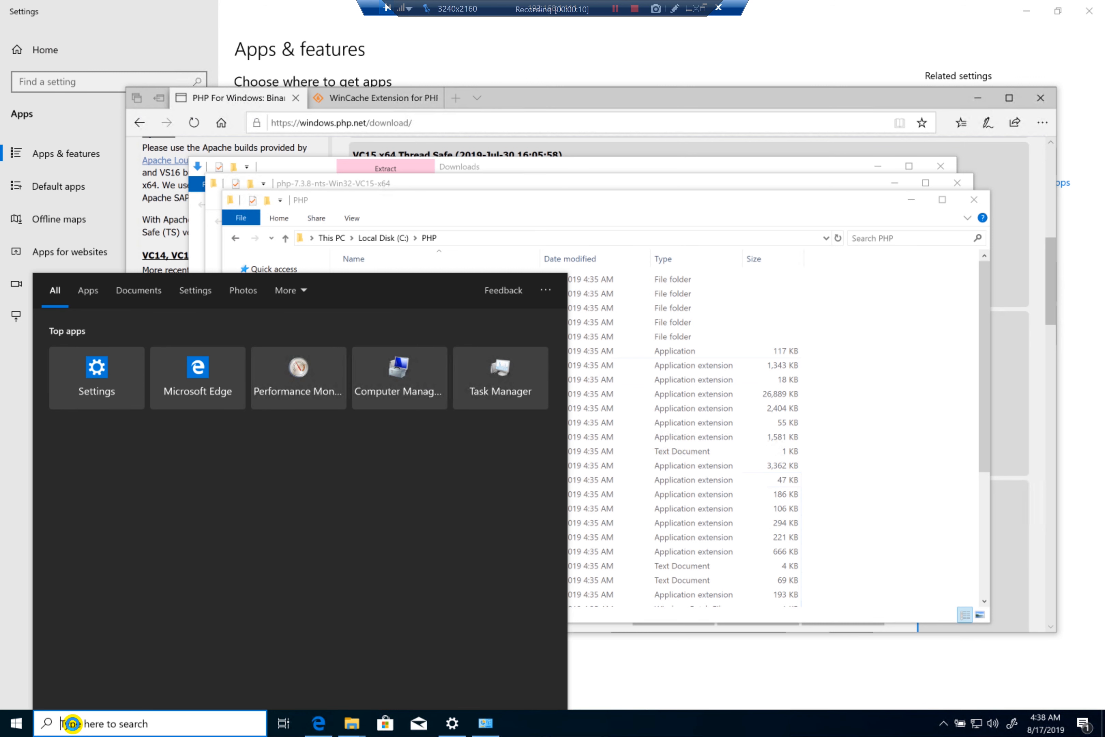
{"action": "type", "text": "iis"}
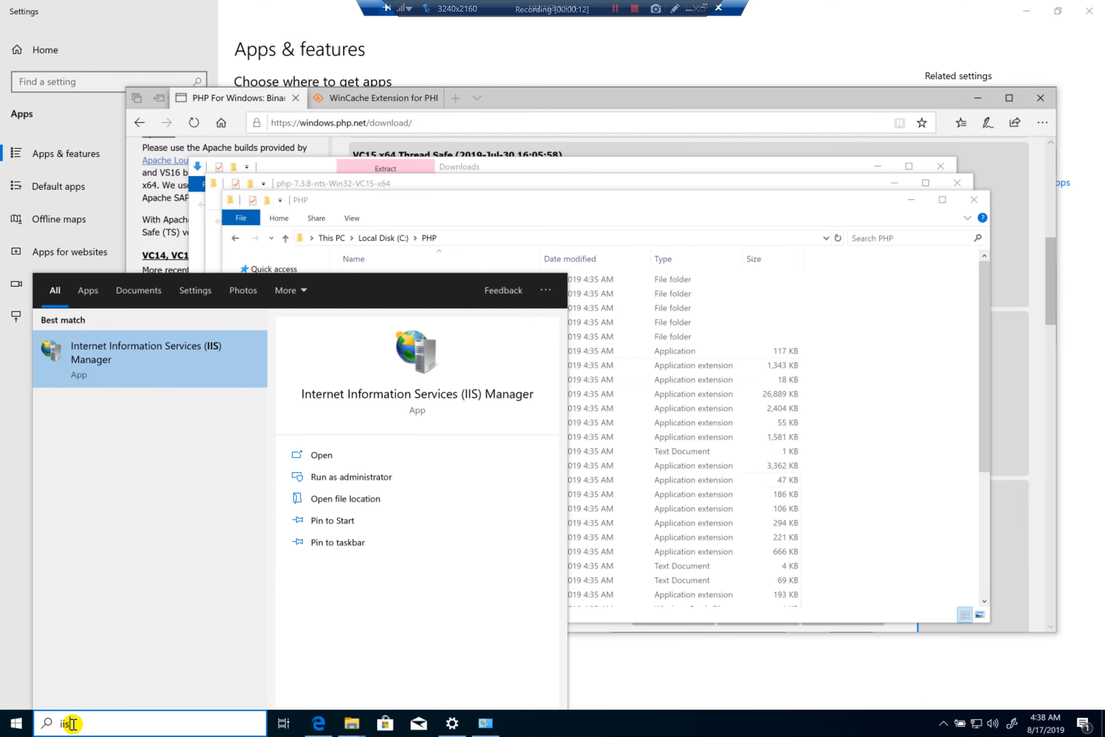
{"action": "key", "text": "Return"}
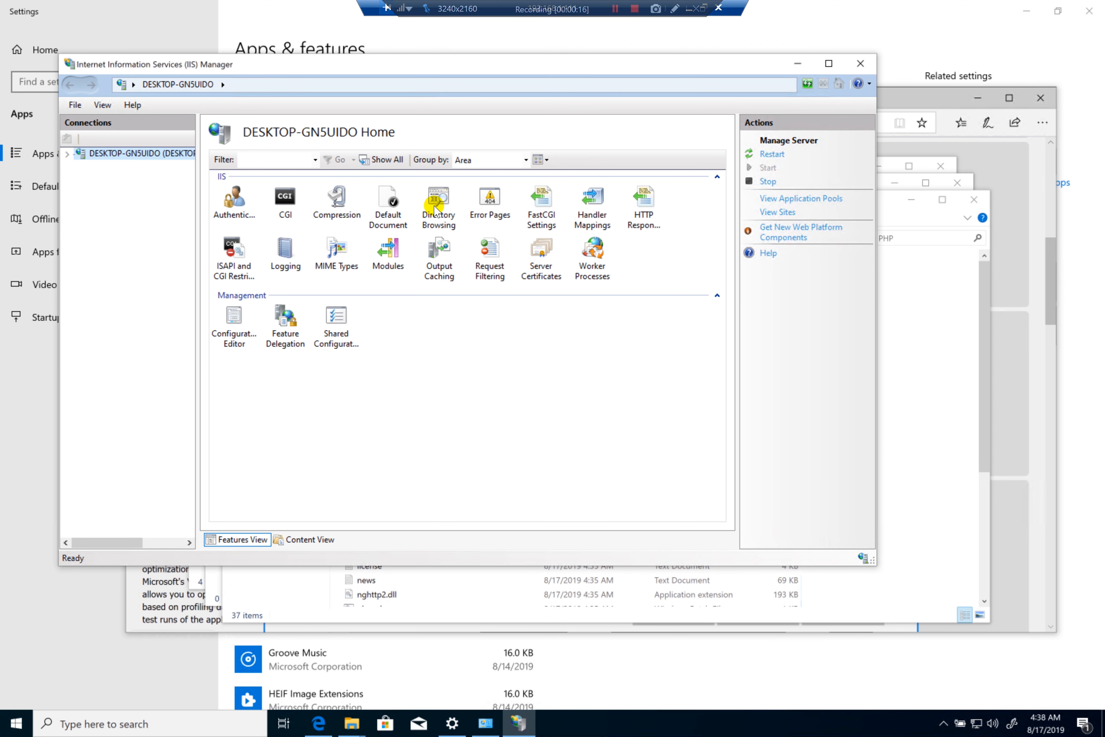
Step: In the server's Handler Mappings, start a module mapping with request path *.php and module FastCgiModule
{"action": "left_click", "coordinate": [589, 215]}
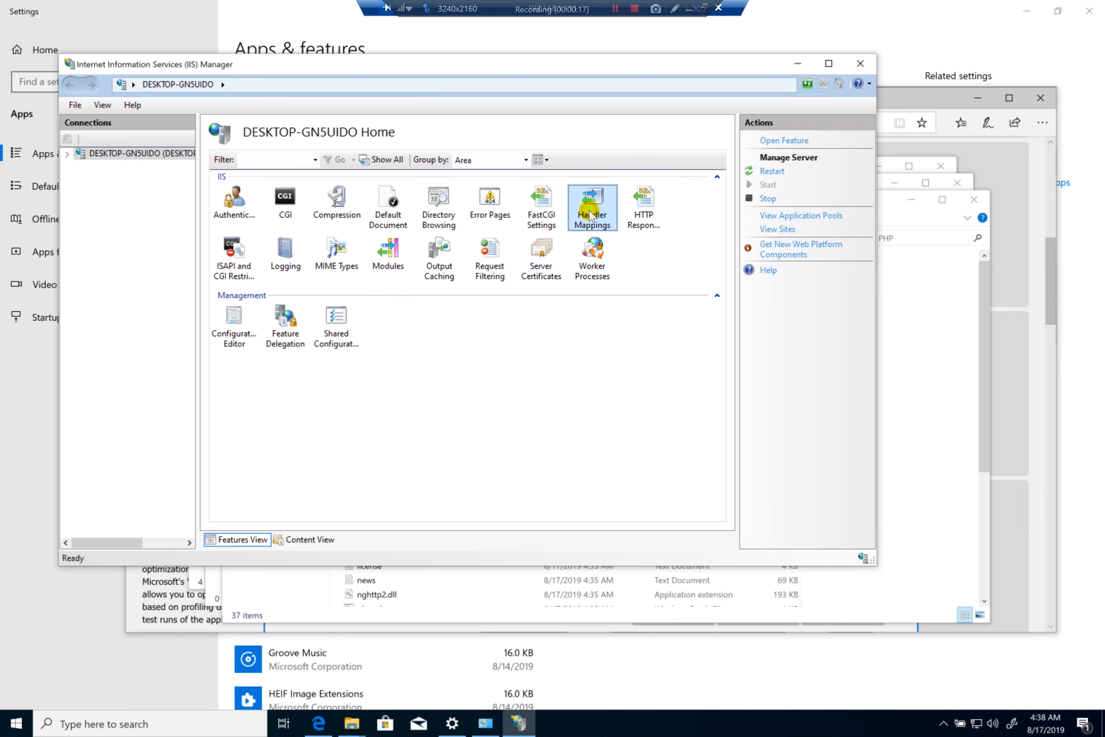
{"action": "double_click", "coordinate": [589, 215]}
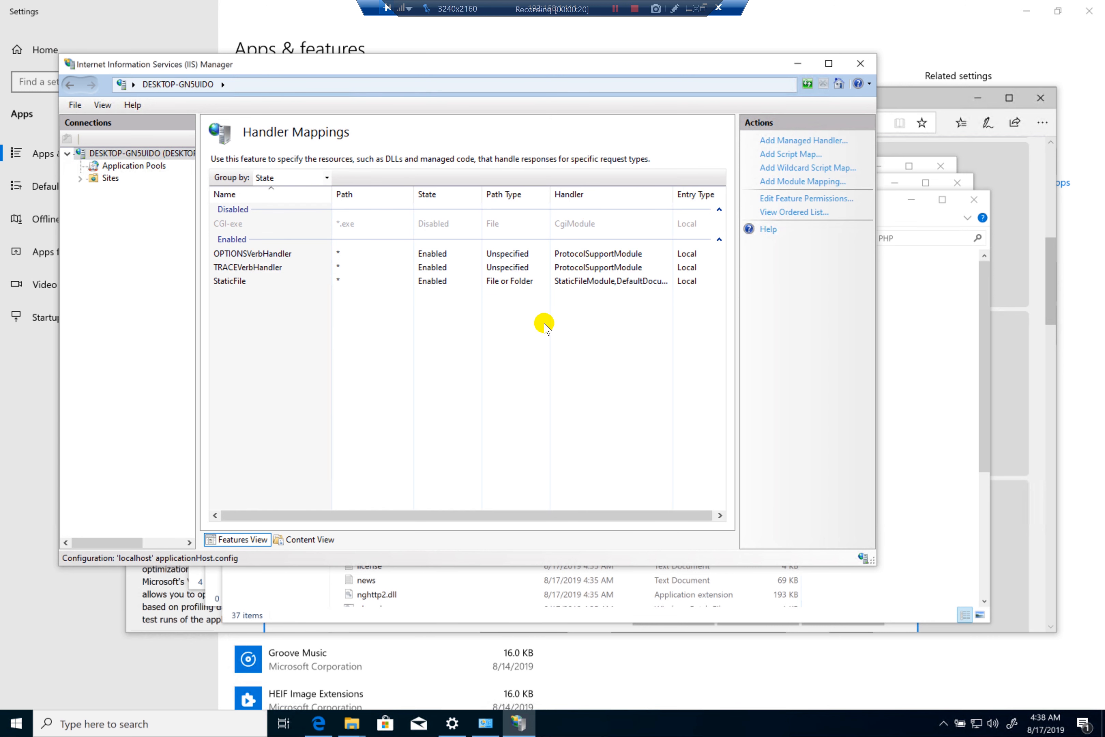
{"action": "left_click", "coordinate": [786, 182]}
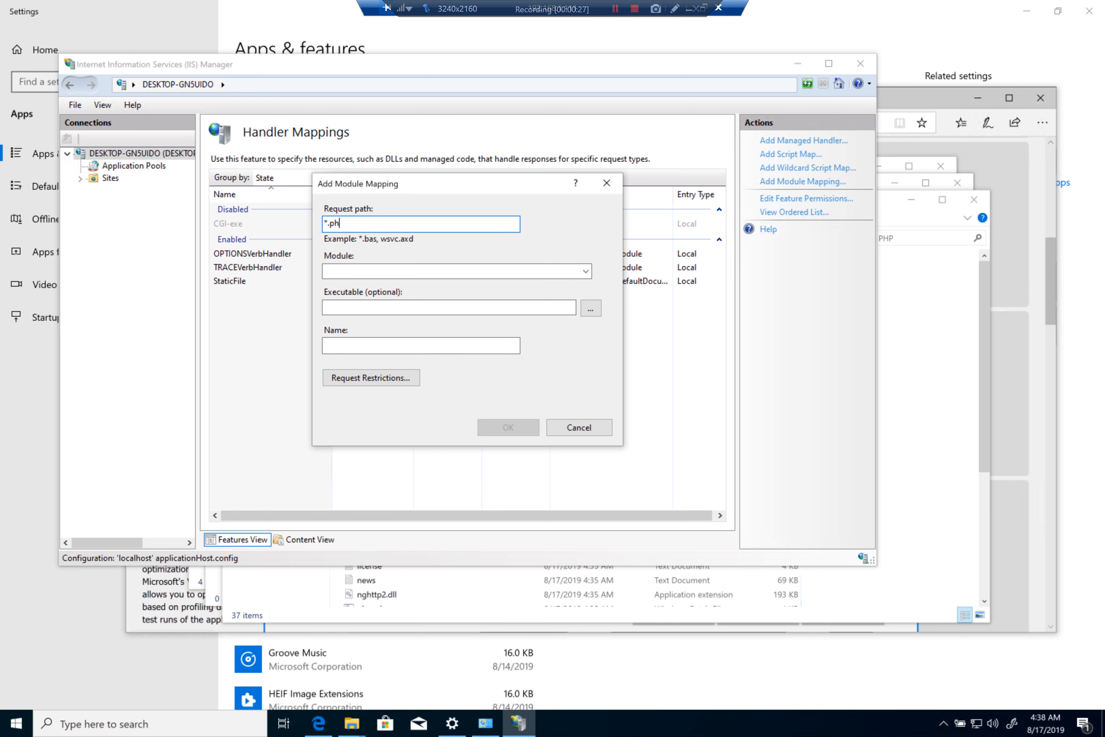
{"action": "left_click", "coordinate": [428, 270]}
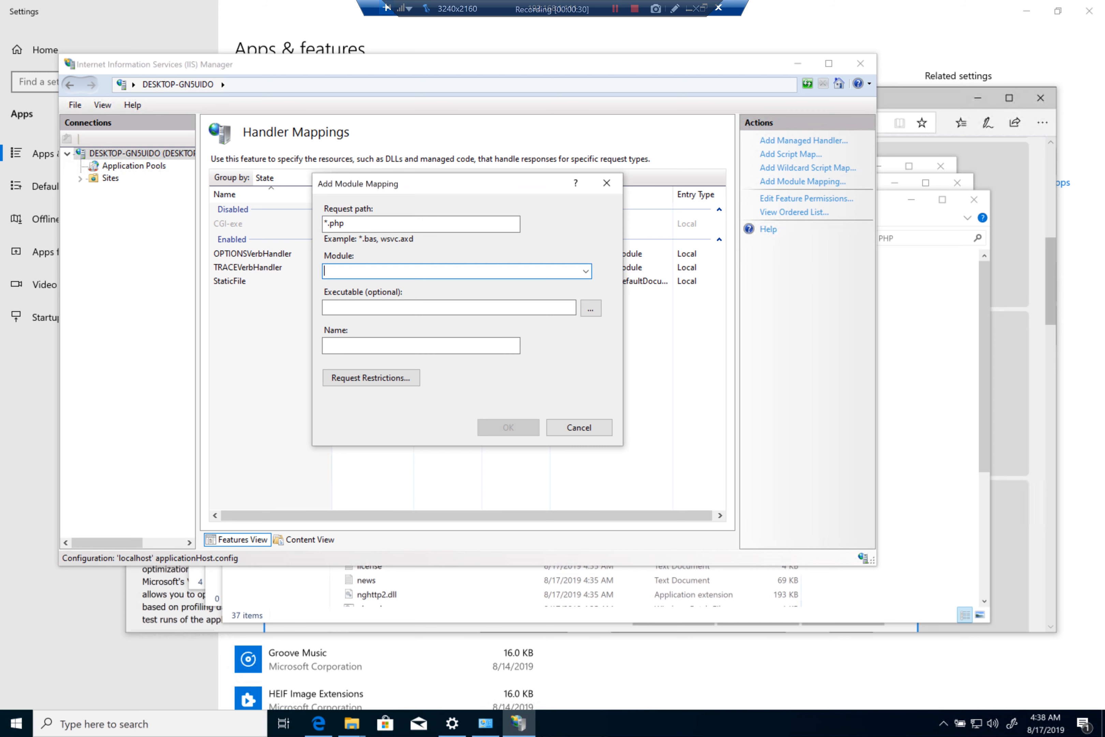
{"action": "type", "text": "FastCgiModule"}
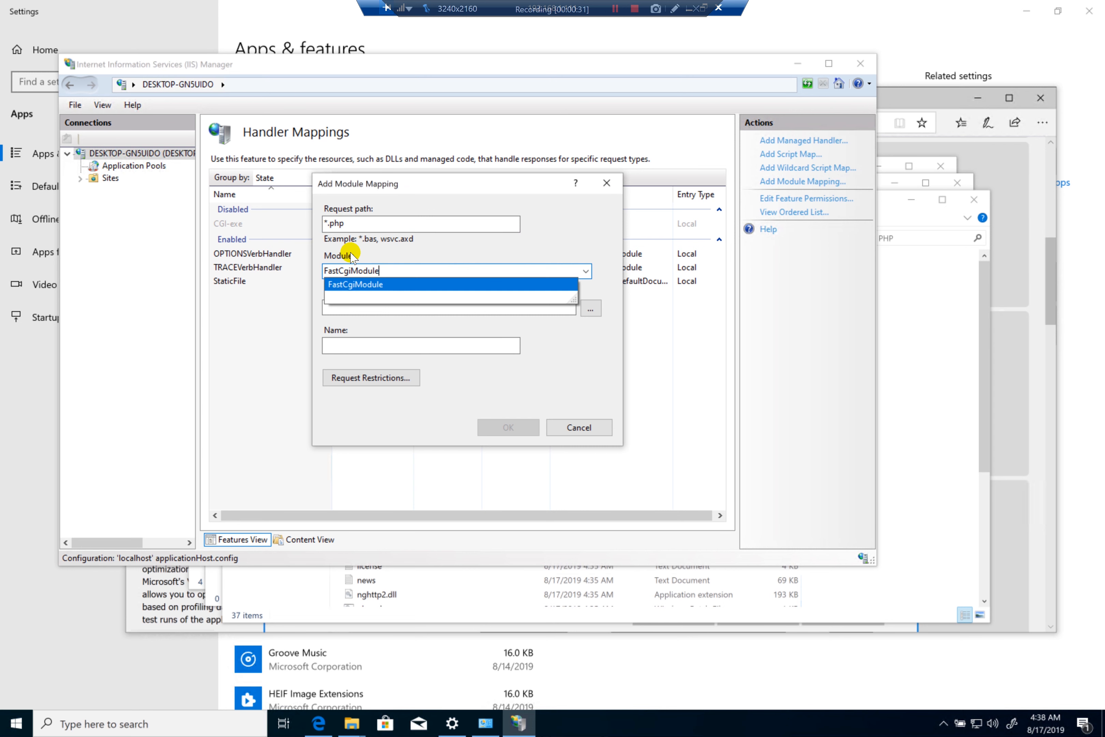
{"action": "key", "text": "Tab"}
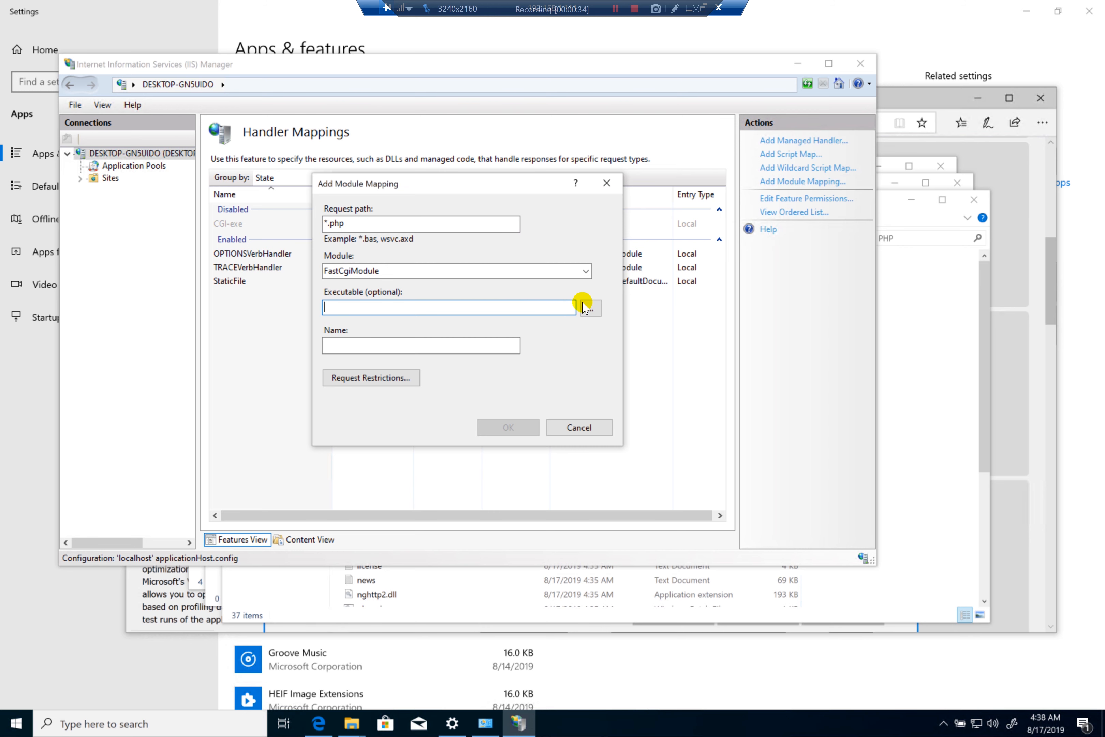
Step: Set the mapping's executable to C:\PHP\php-cgi.exe by browsing the PHP folder for .exe files
{"action": "left_click", "coordinate": [594, 307]}
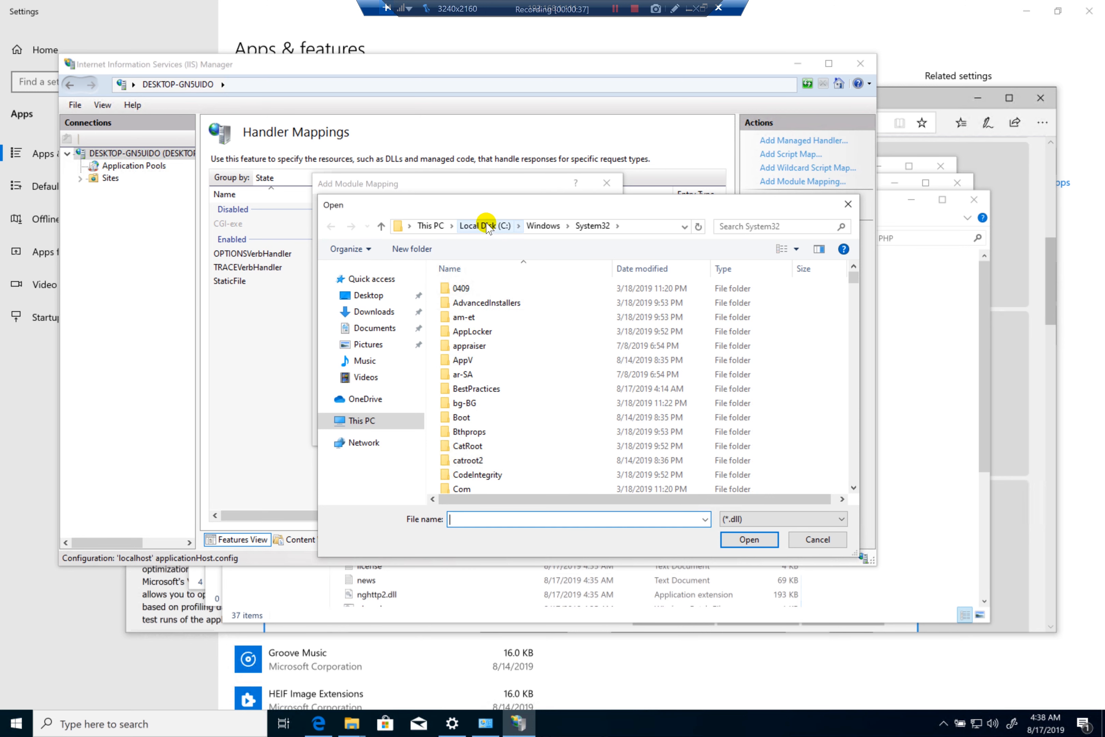
{"action": "left_click", "coordinate": [485, 226]}
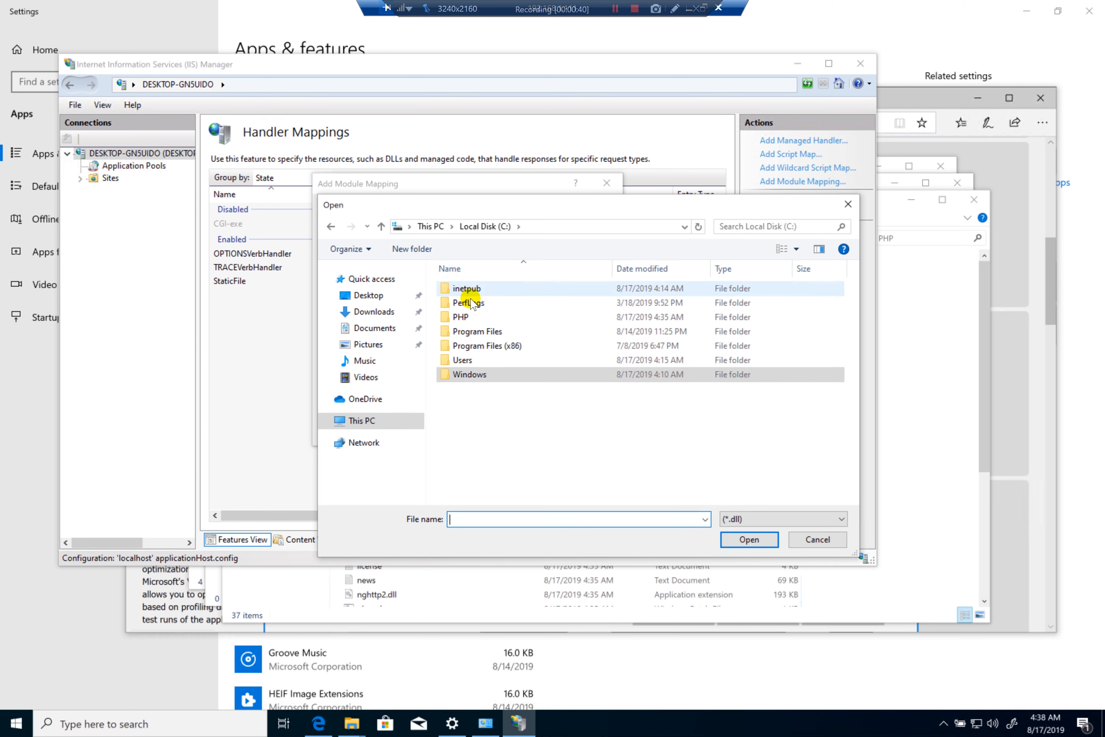
{"action": "double_click", "coordinate": [475, 315]}
{"action": "left_click", "coordinate": [470, 417]}
{"action": "left_click", "coordinate": [732, 518]}
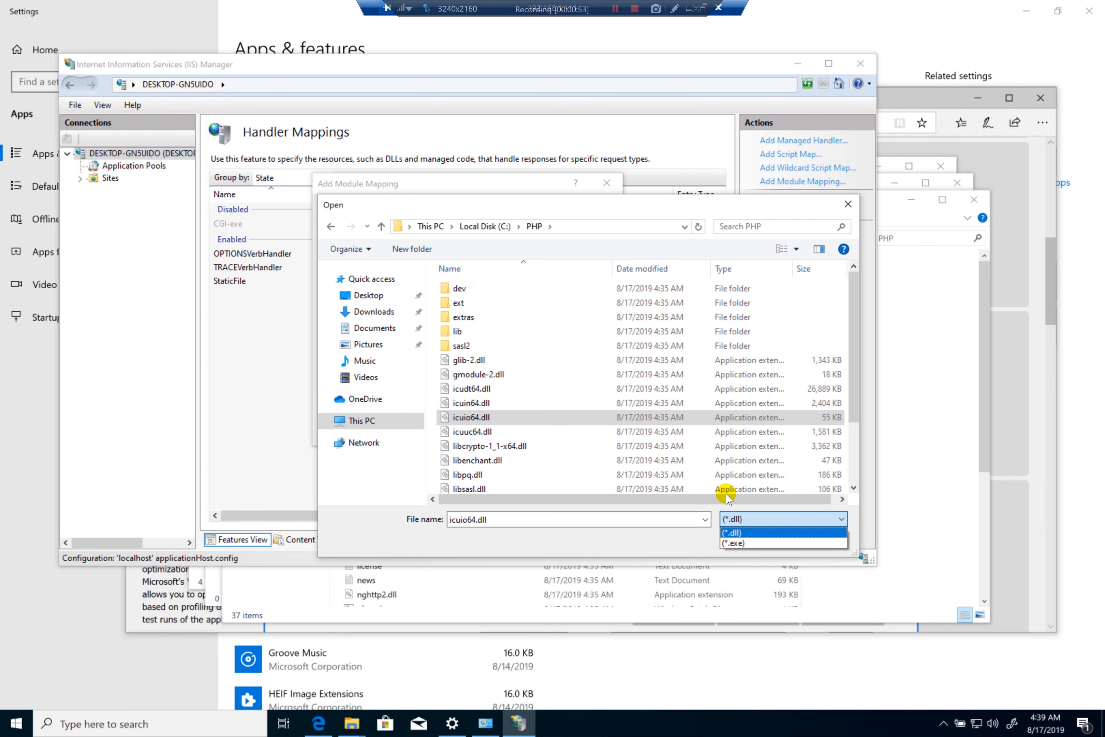
{"action": "left_click", "coordinate": [741, 543]}
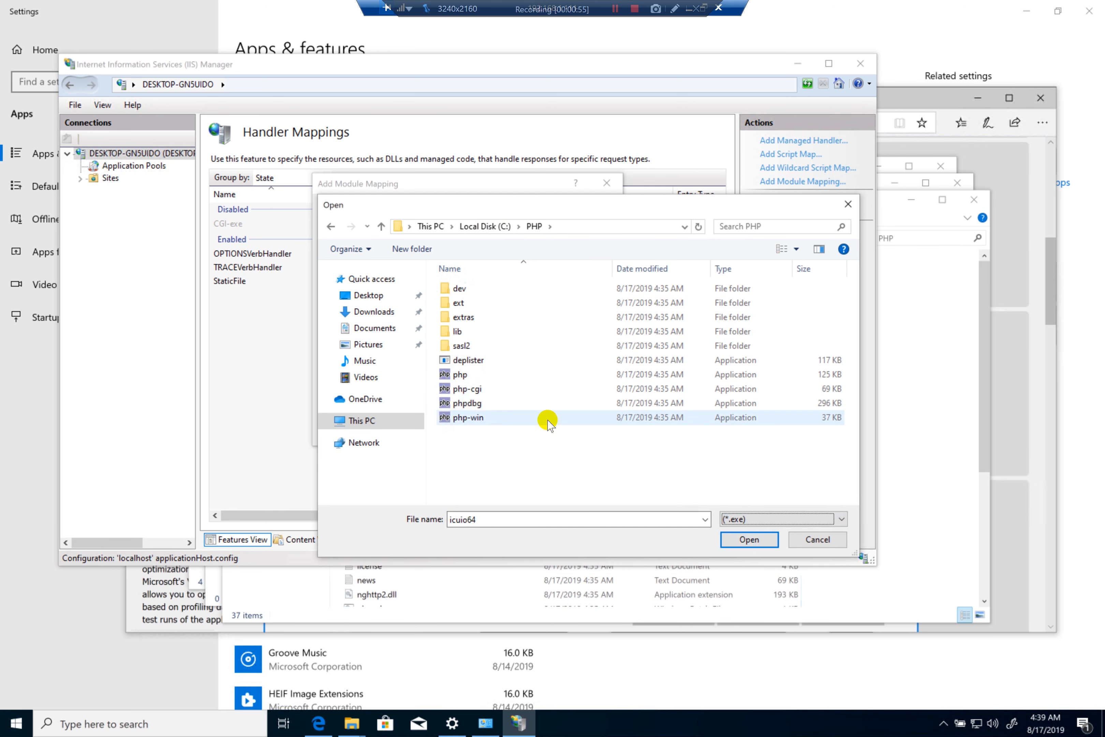
{"action": "double_click", "coordinate": [471, 389]}
Step: Name the module mapping PHPFASTCGI and save it, agreeing to create a FastCGI application for the executable
{"action": "left_click", "coordinate": [386, 346]}
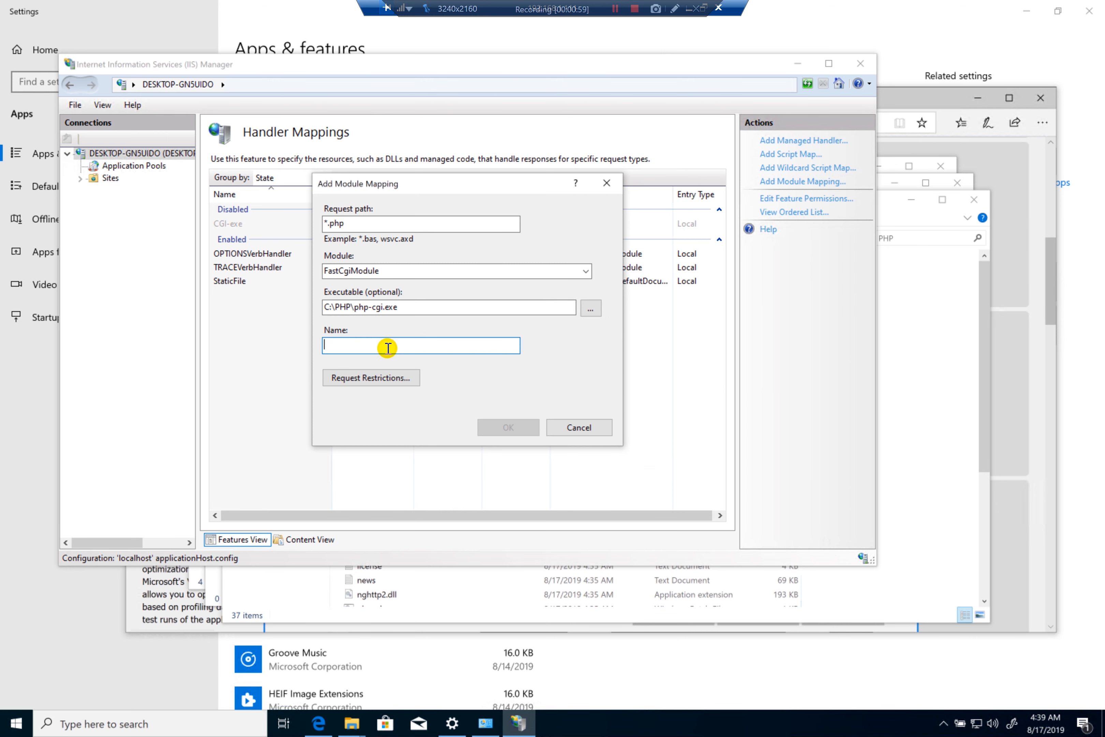
{"action": "type", "text": "PHPFASTCGI"}
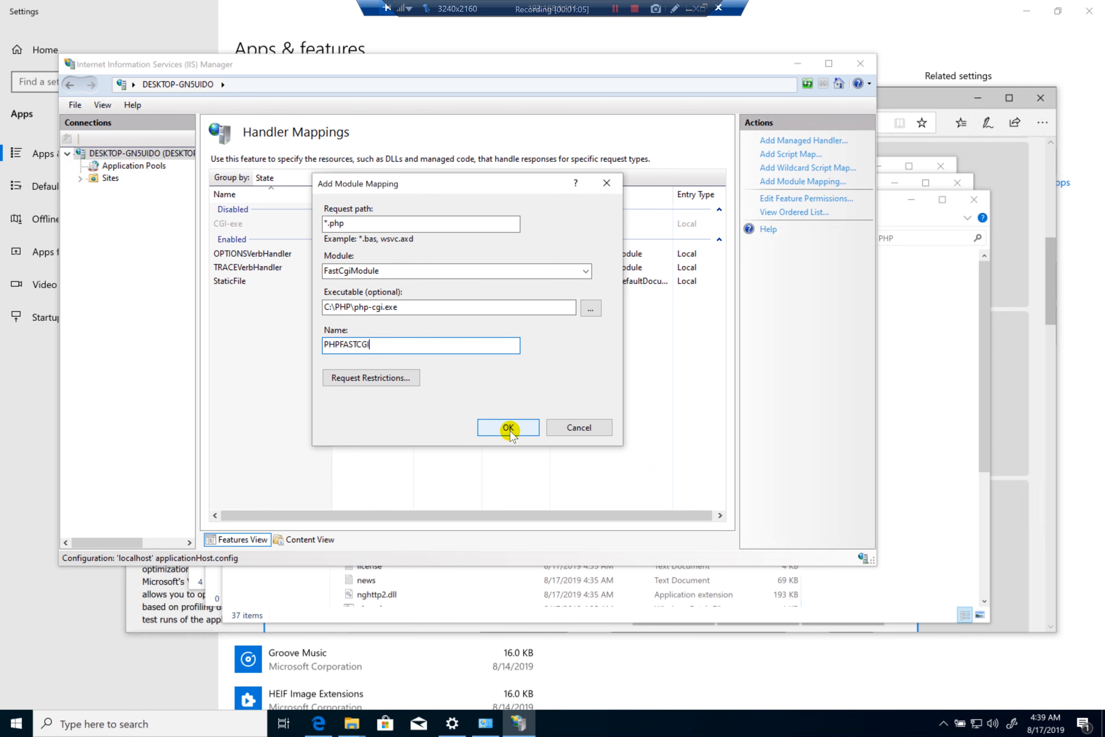
{"action": "left_click", "coordinate": [509, 429]}
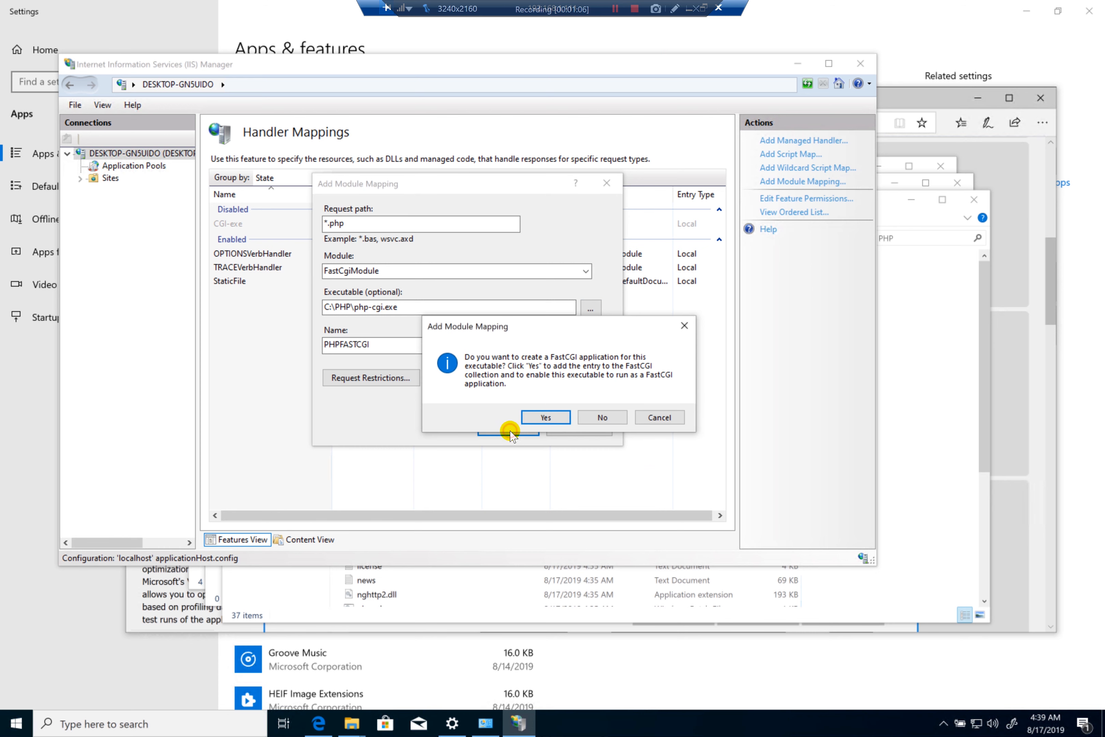
{"action": "left_click", "coordinate": [543, 417]}
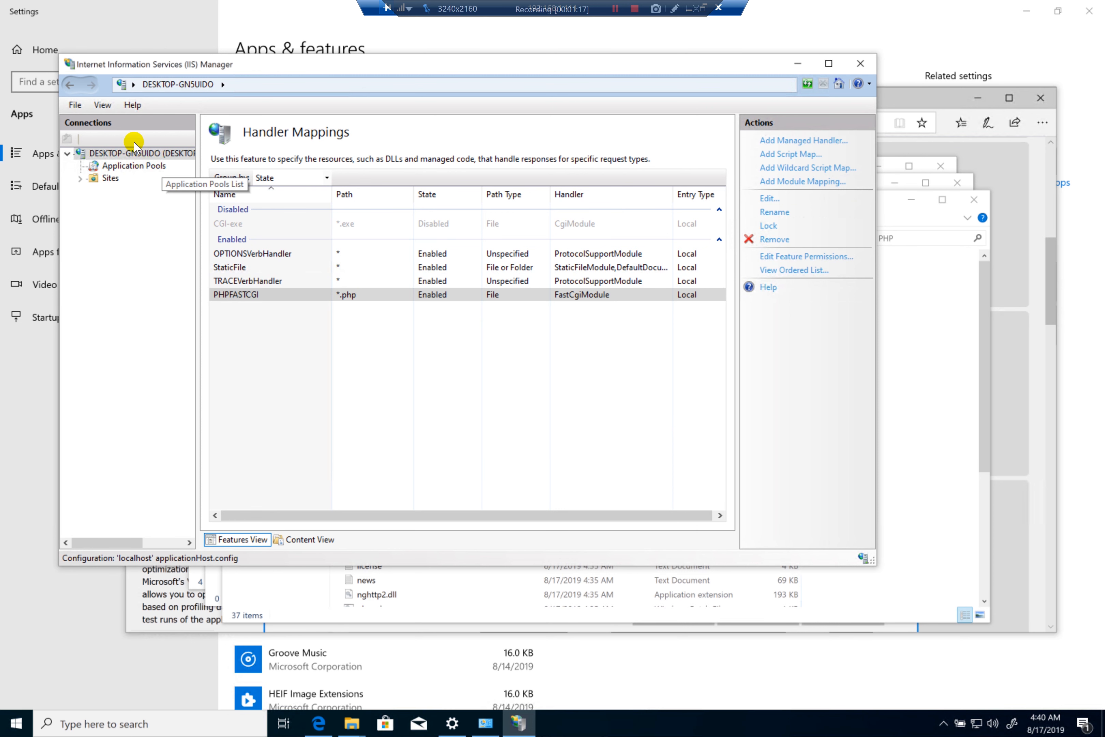
Step: Add index.php to the server's Default Document list
{"action": "left_click", "coordinate": [113, 155]}
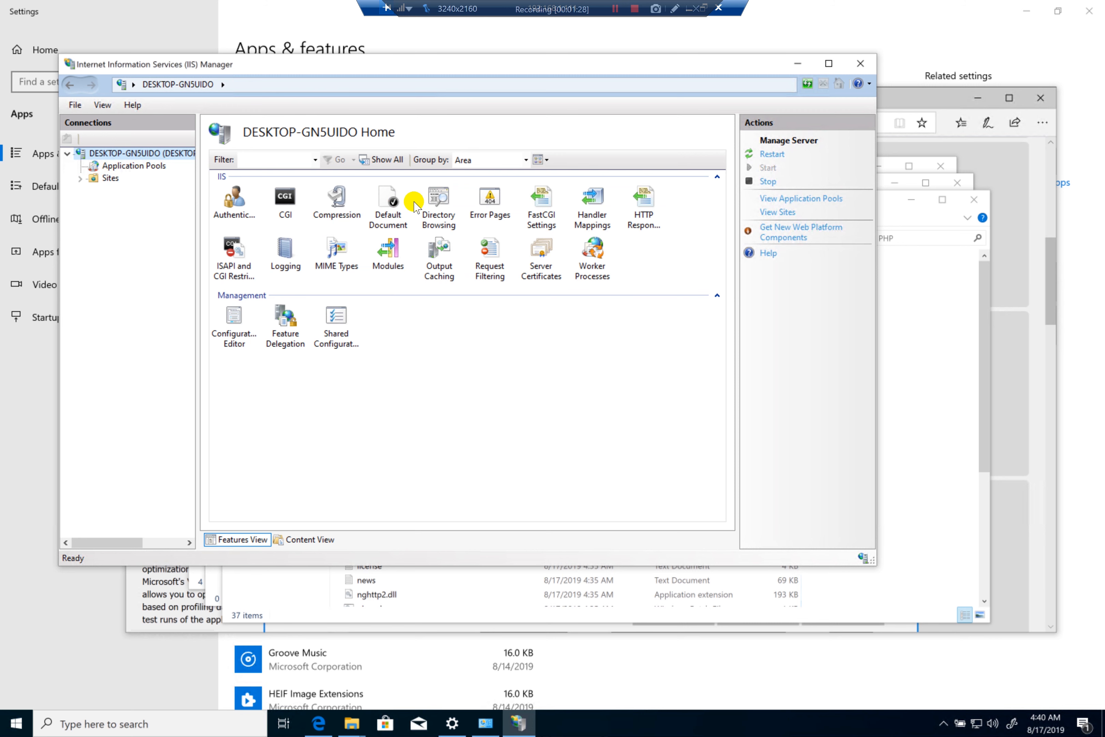
{"action": "double_click", "coordinate": [388, 203]}
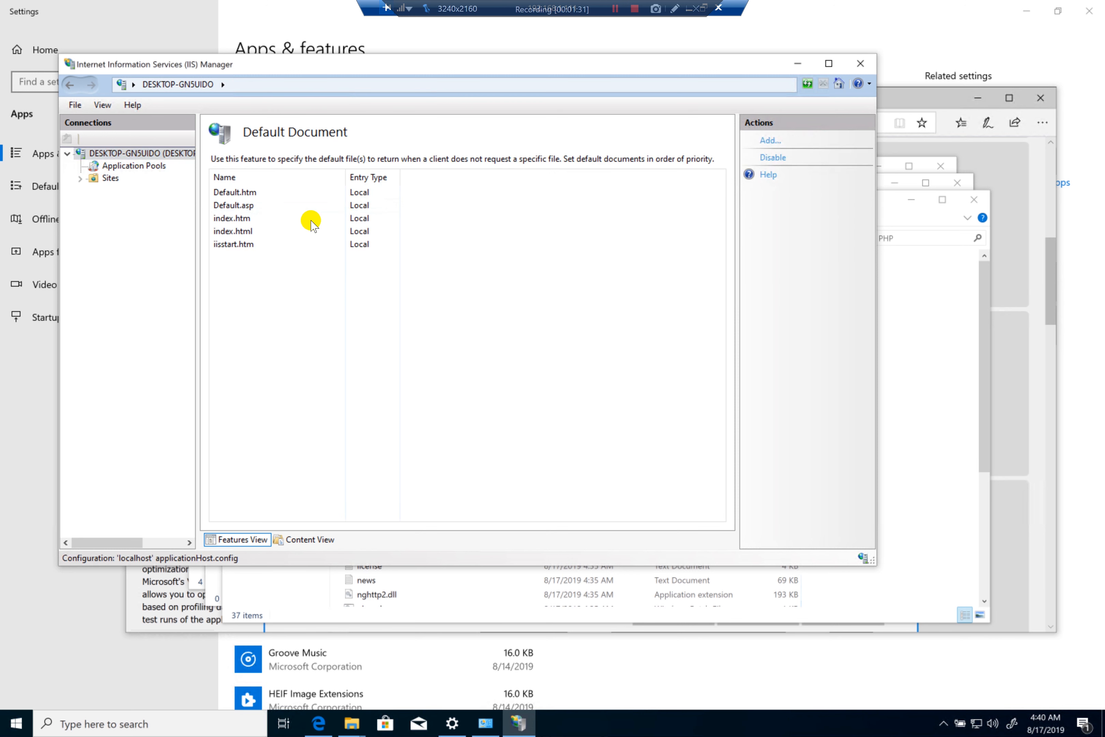
{"action": "left_click", "coordinate": [769, 140]}
{"action": "type", "text": "index.php"}
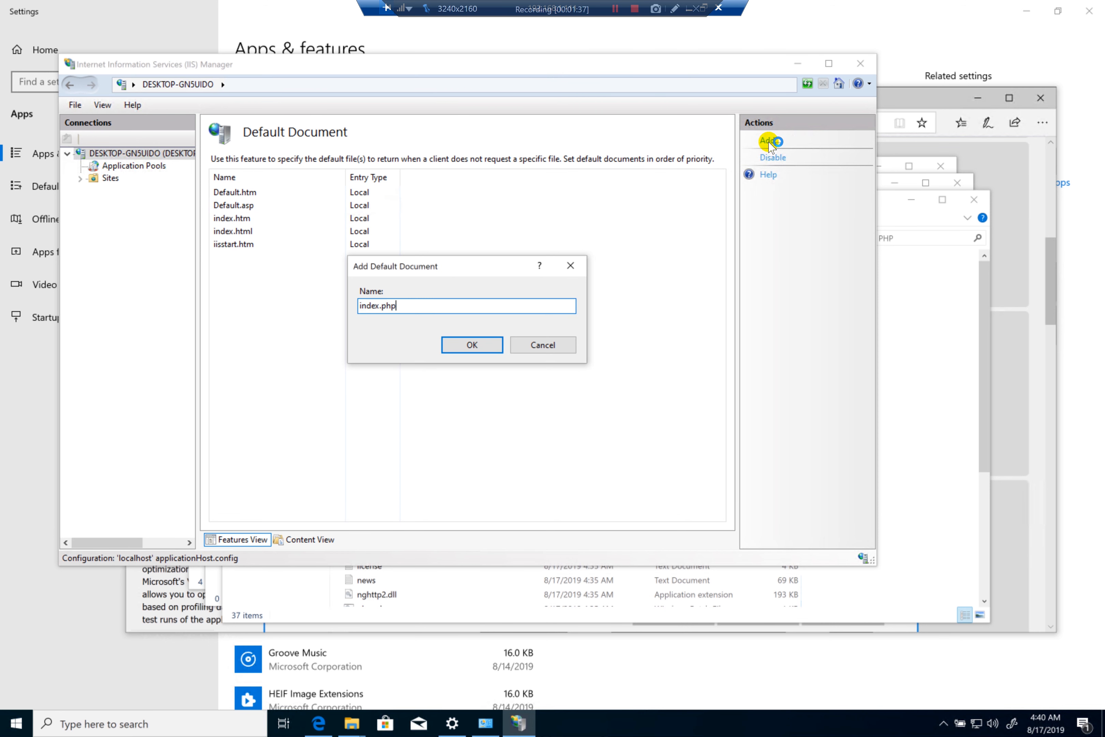
{"action": "key", "text": "Return"}
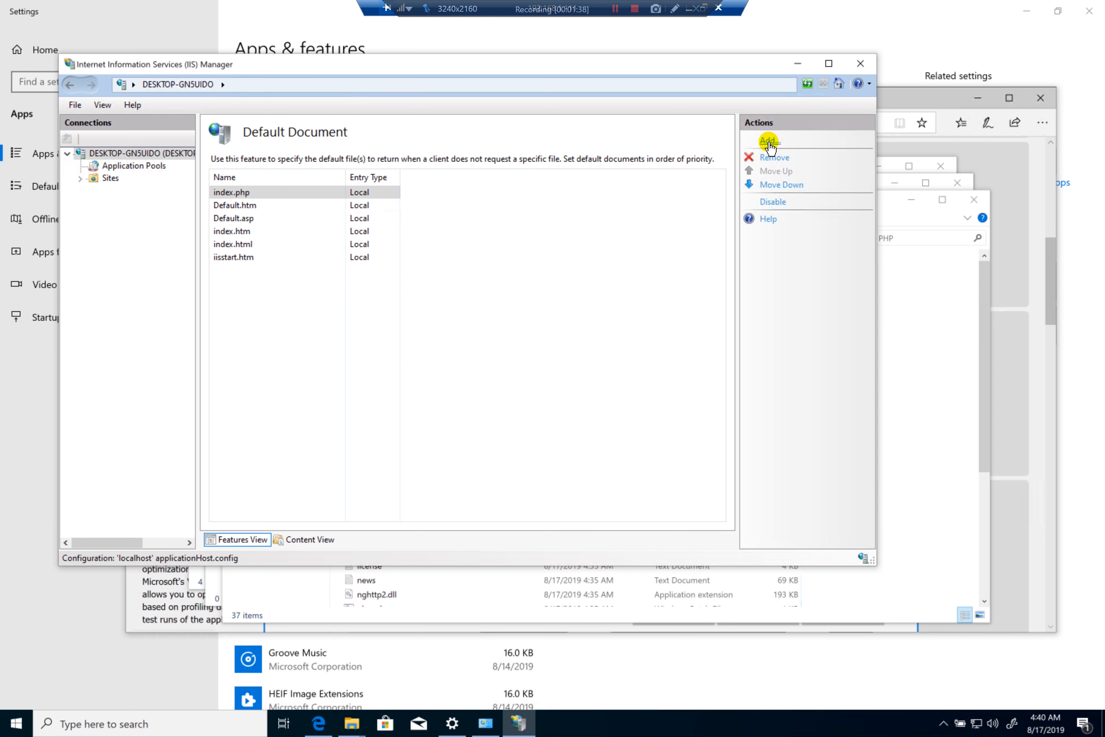
{"action": "left_click", "coordinate": [797, 63]}
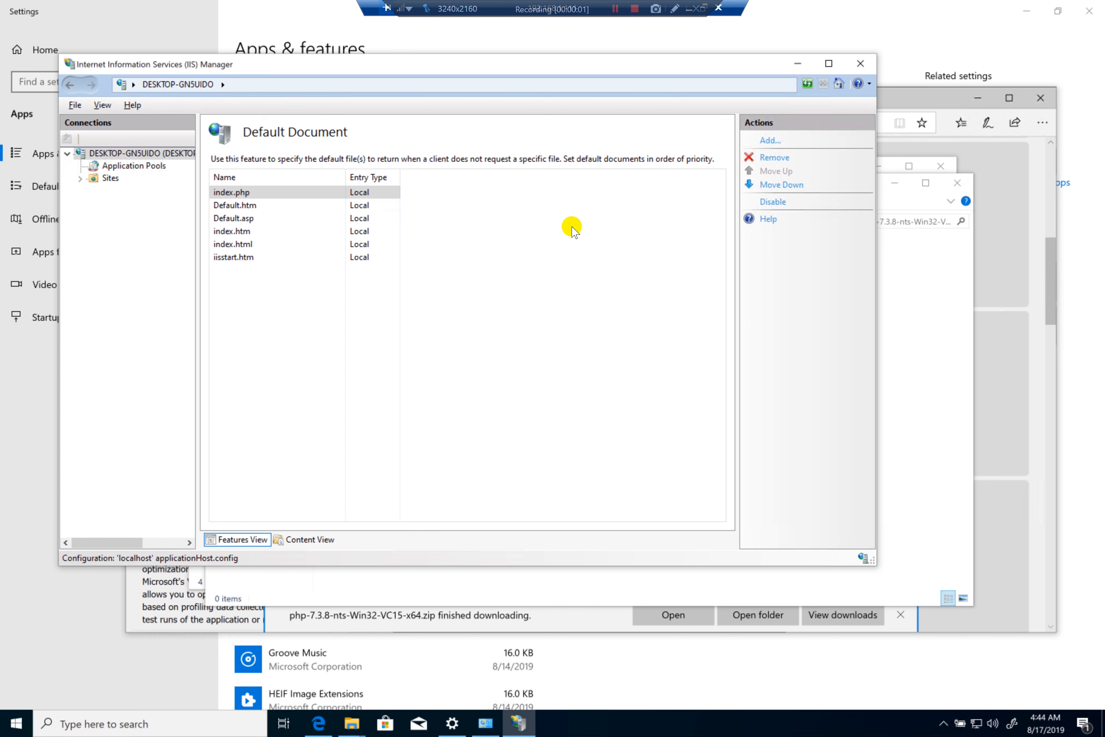
Step: Open the C:\inetpub\wwwroot folder in a new File Explorer window
{"action": "key", "text": "alt+Tab"}
{"action": "key", "text": "super+e"}
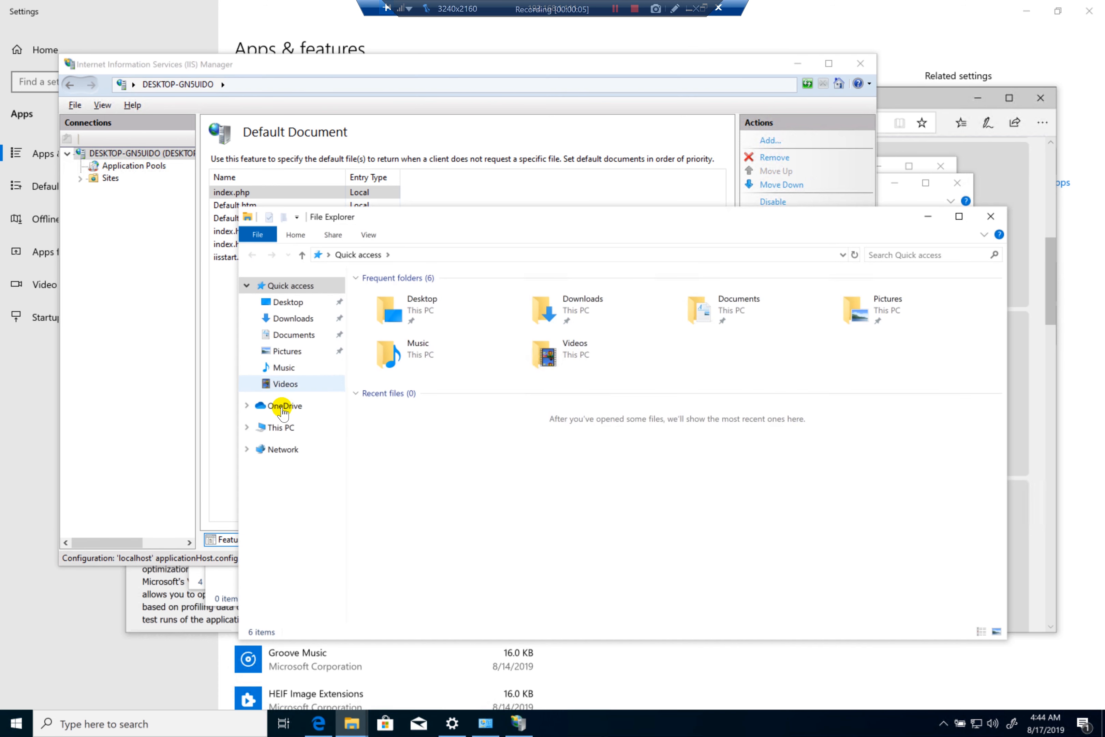
{"action": "left_click", "coordinate": [280, 427]}
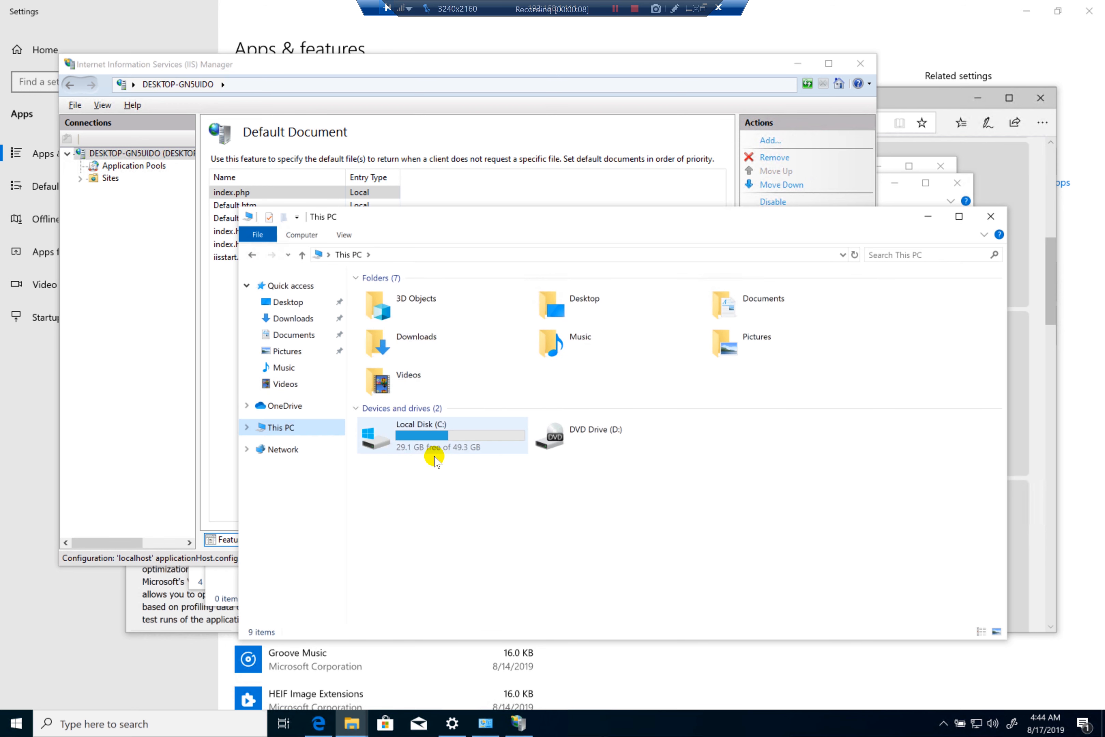
{"action": "double_click", "coordinate": [428, 438]}
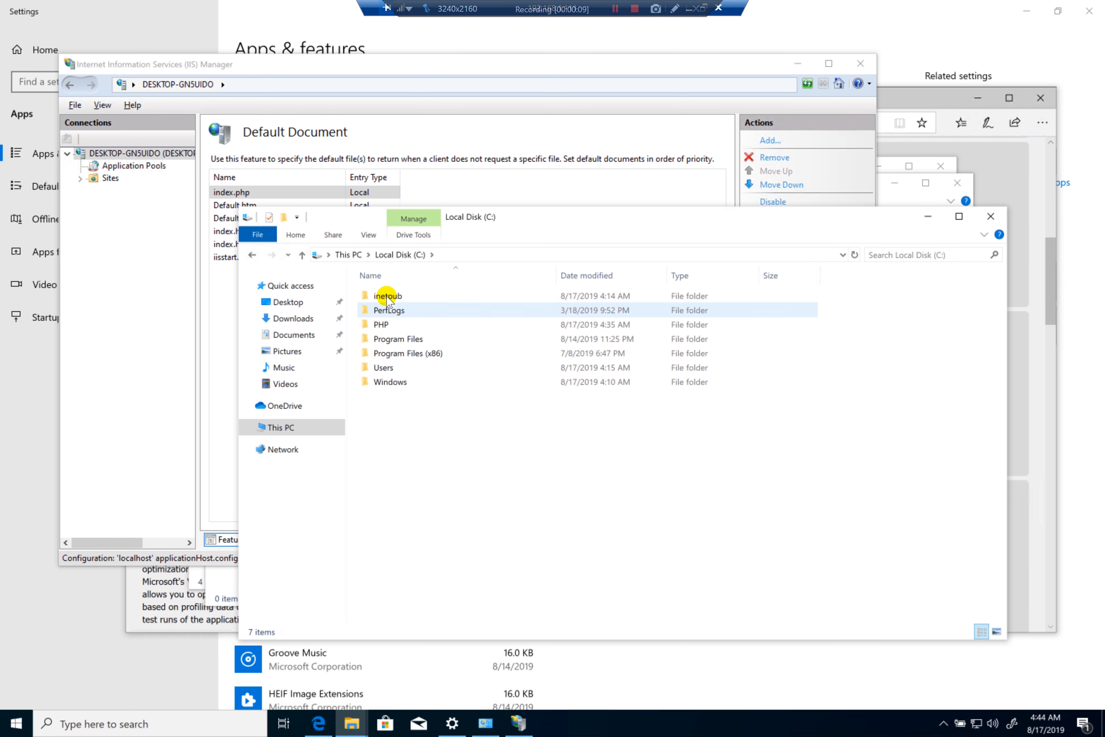
{"action": "double_click", "coordinate": [387, 296]}
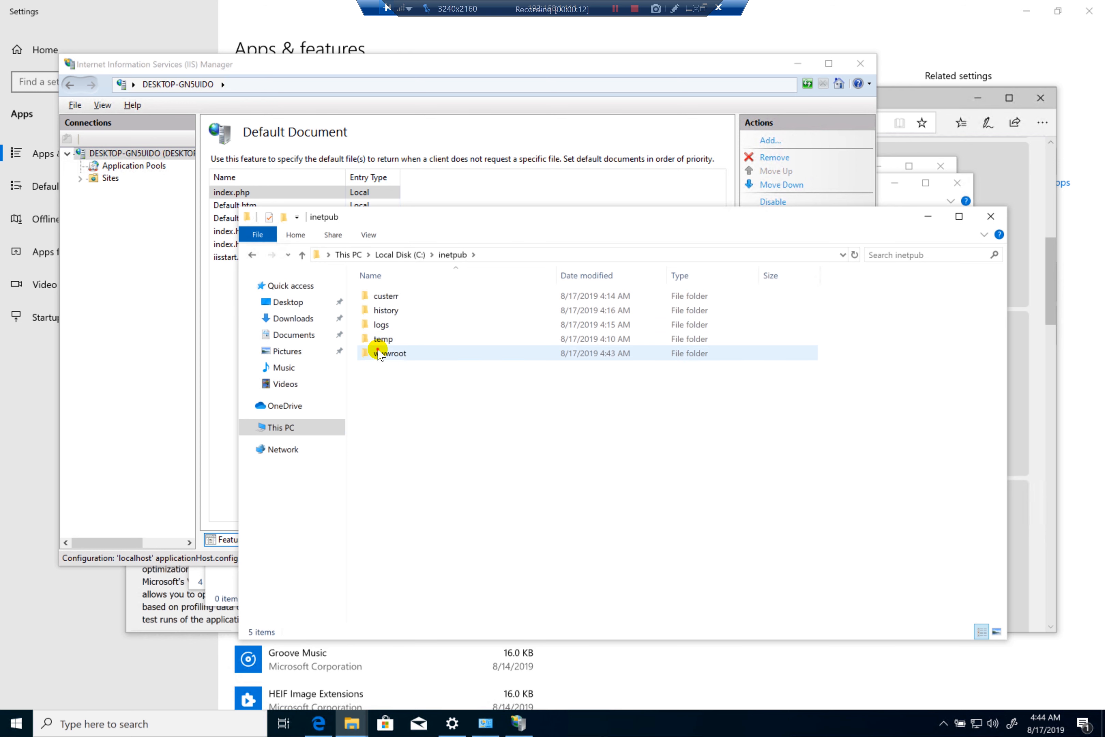
{"action": "double_click", "coordinate": [379, 354]}
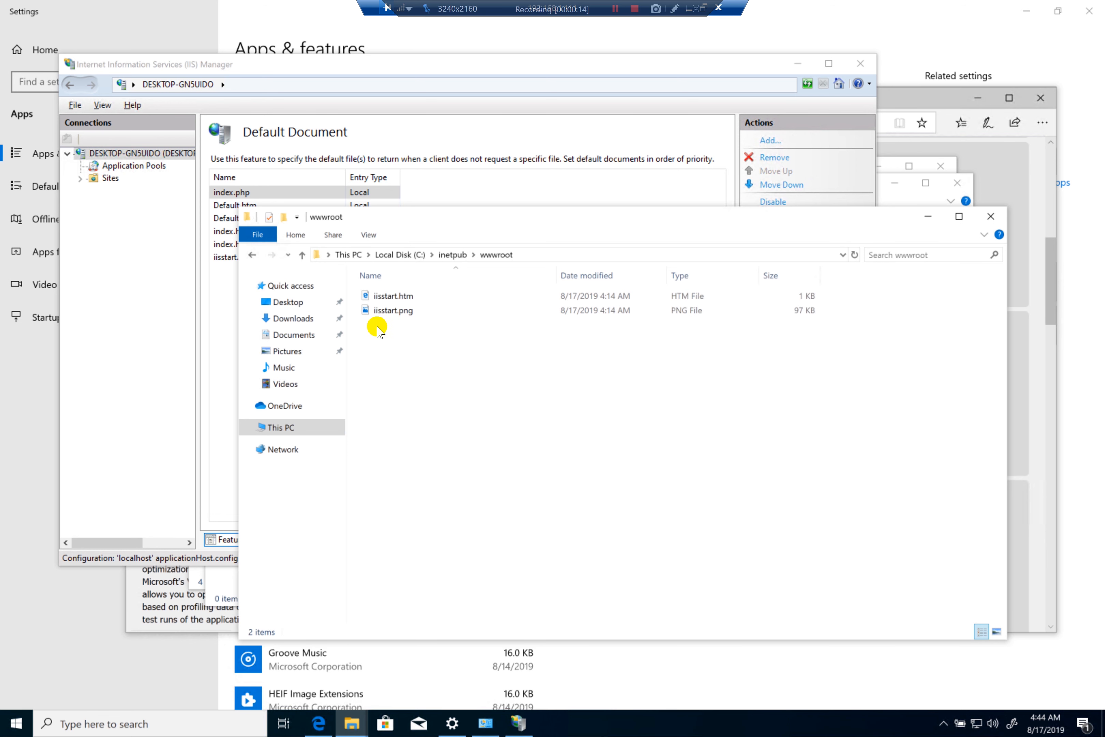
Step: Duplicate iisstart.htm in the wwwroot folder and rename the copy info.php
{"action": "left_click", "coordinate": [387, 298]}
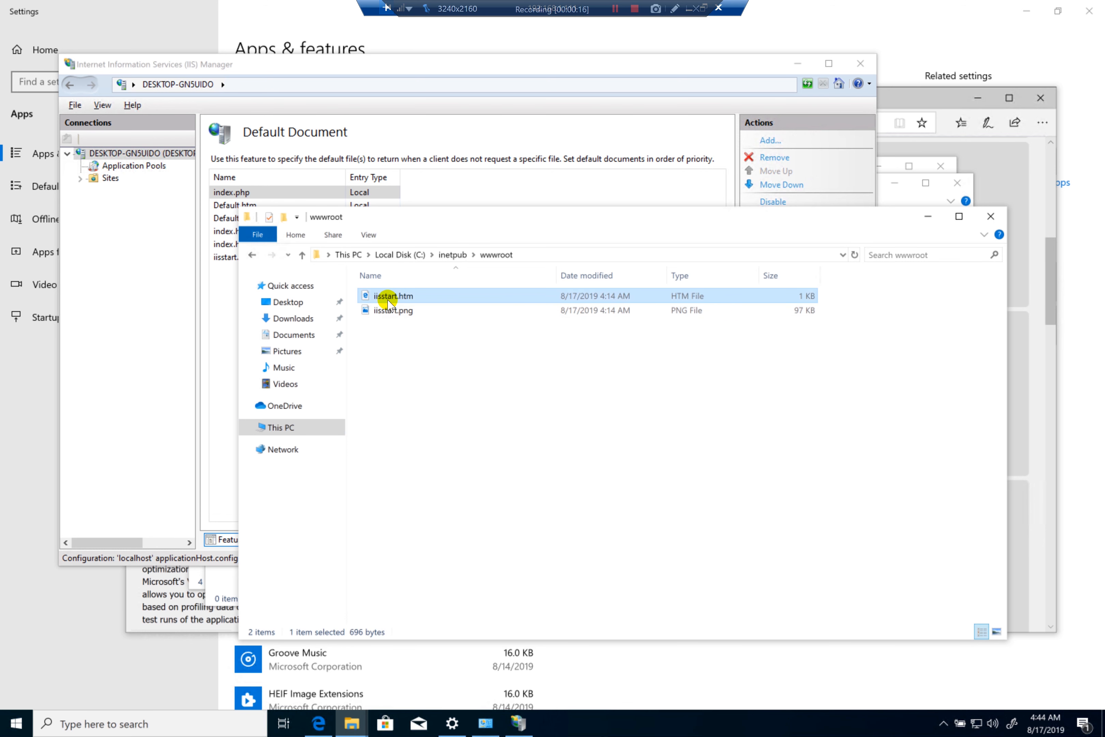
{"action": "key", "text": "ctrl+v"}
{"action": "key", "text": "Return"}
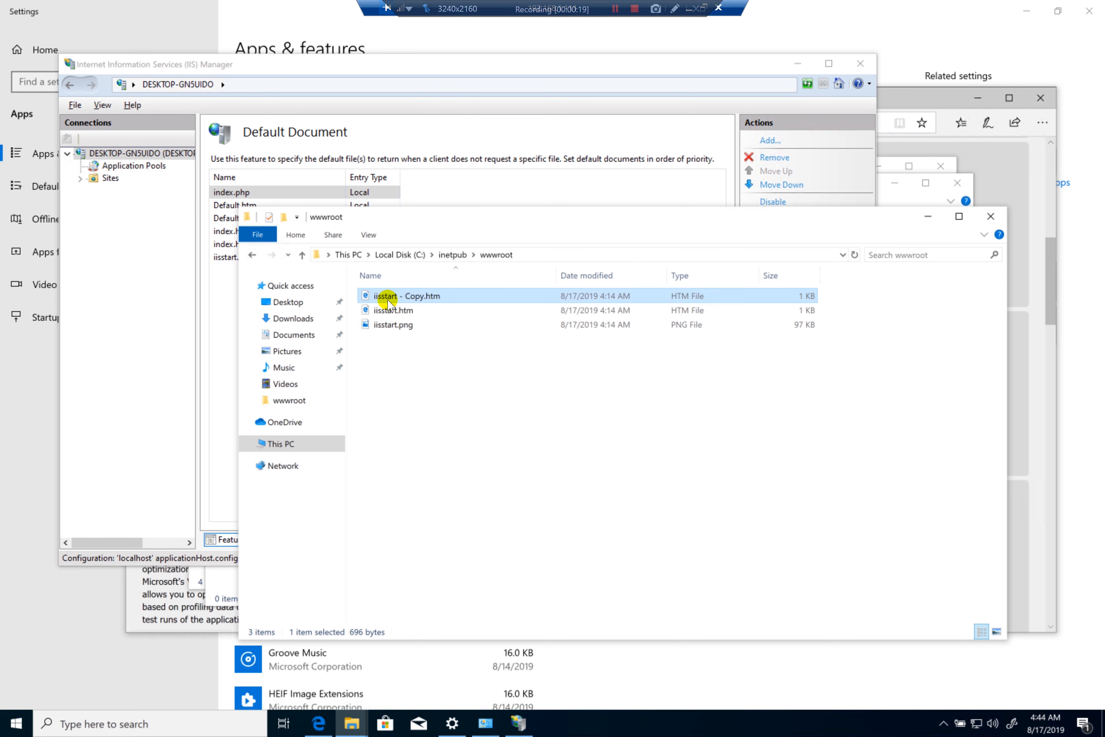
{"action": "key", "text": "F2"}
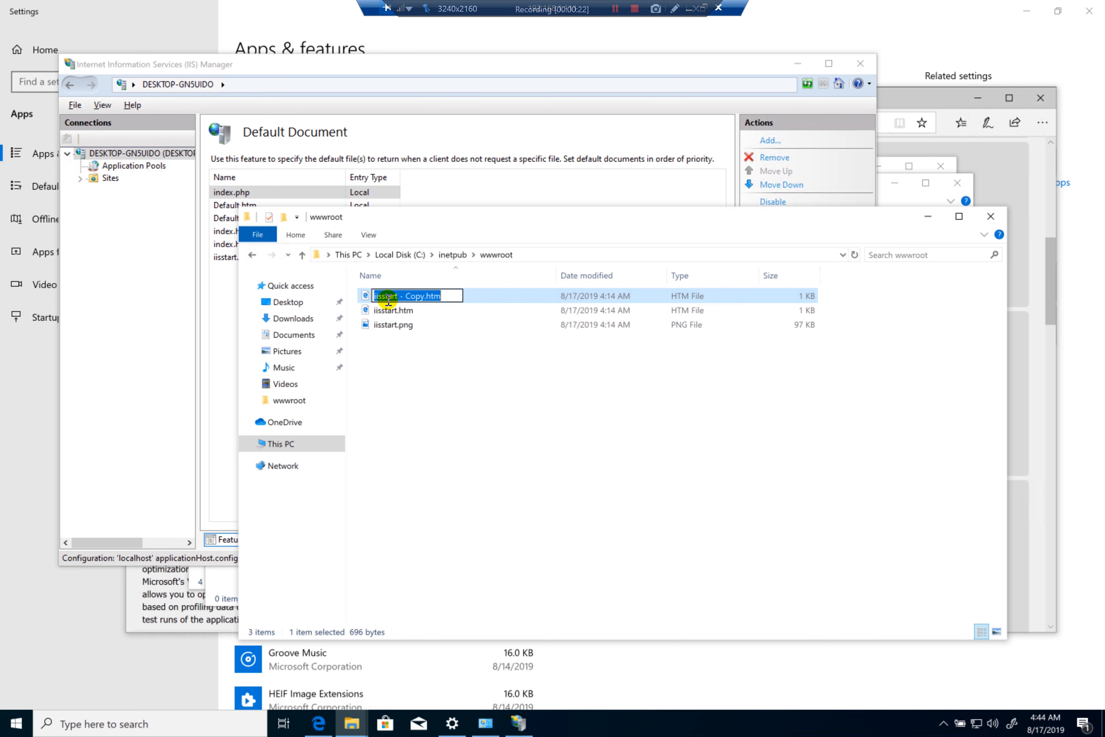
{"action": "type", "text": "info.php"}
{"action": "key", "text": "Return"}
Step: Launch Notepad and open info.php from the wwwroot folder in it
{"action": "left_click", "coordinate": [646, 419]}
{"action": "key", "text": "super+r"}
{"action": "type", "text": "notepad"}
{"action": "key", "text": "Return"}
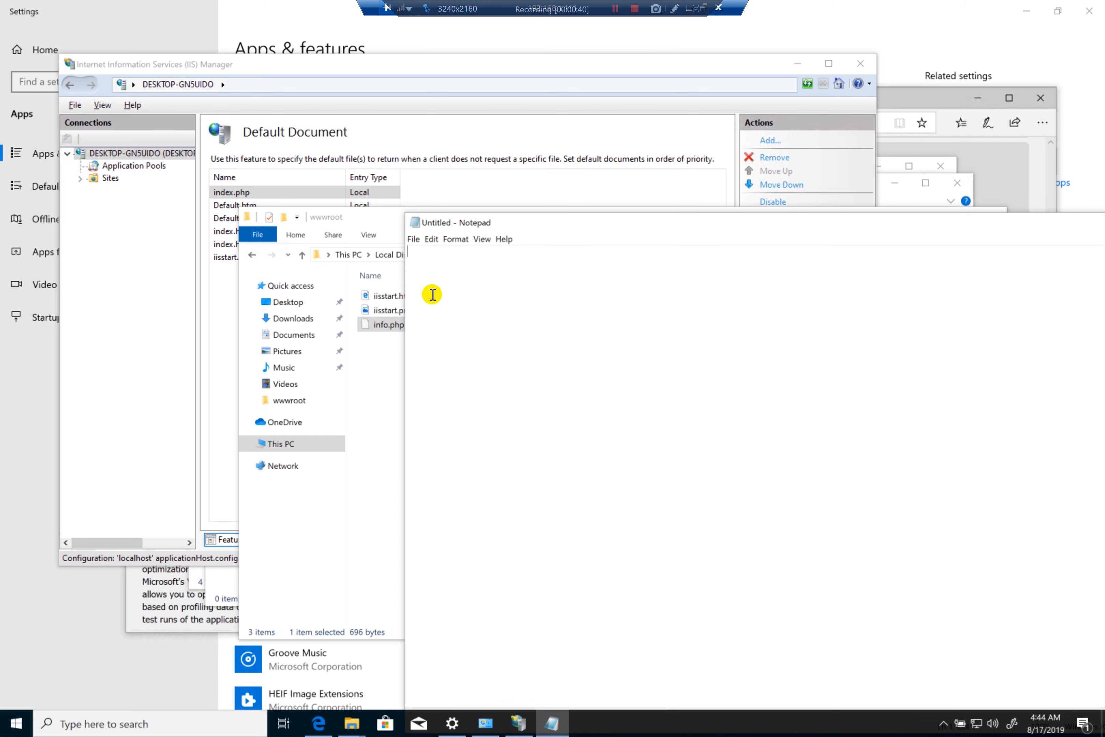
{"action": "left_click_drag", "start_coordinate": [387, 324], "coordinate": [545, 390]}
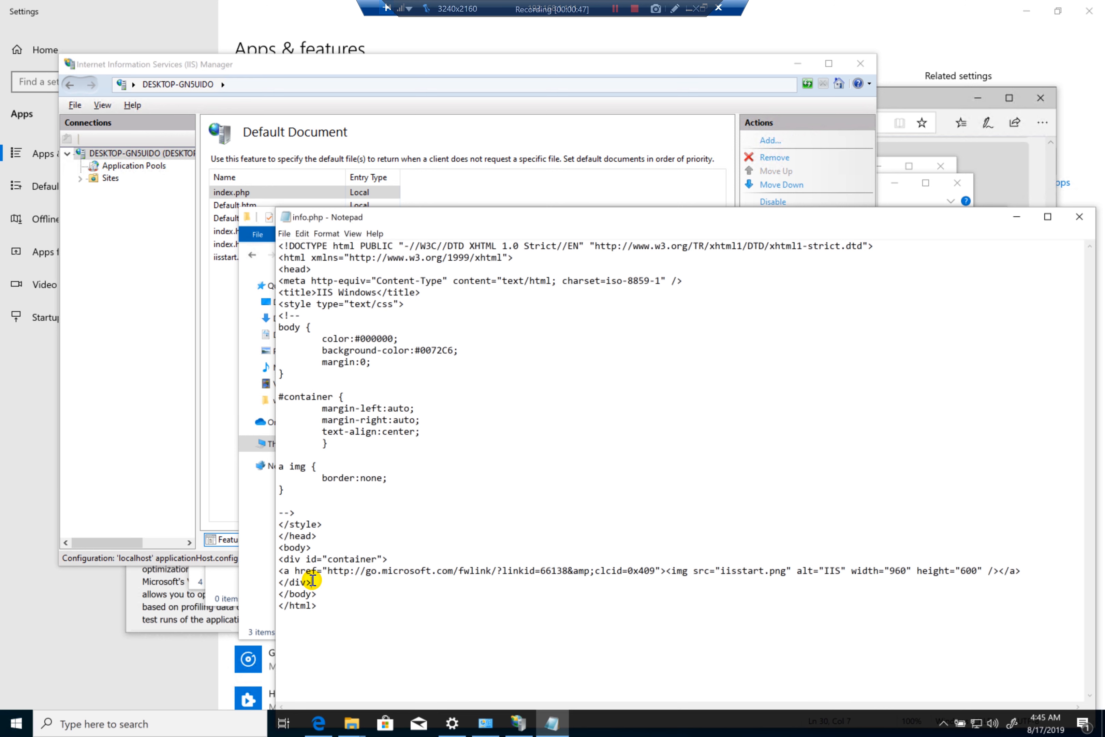
Step: Delete the container div with its image link from the body of info.php
{"action": "key", "text": "shift+Up"}
{"action": "key", "text": "shift+Up"}
{"action": "key", "text": "shift+Home"}
{"action": "key", "text": "Delete"}
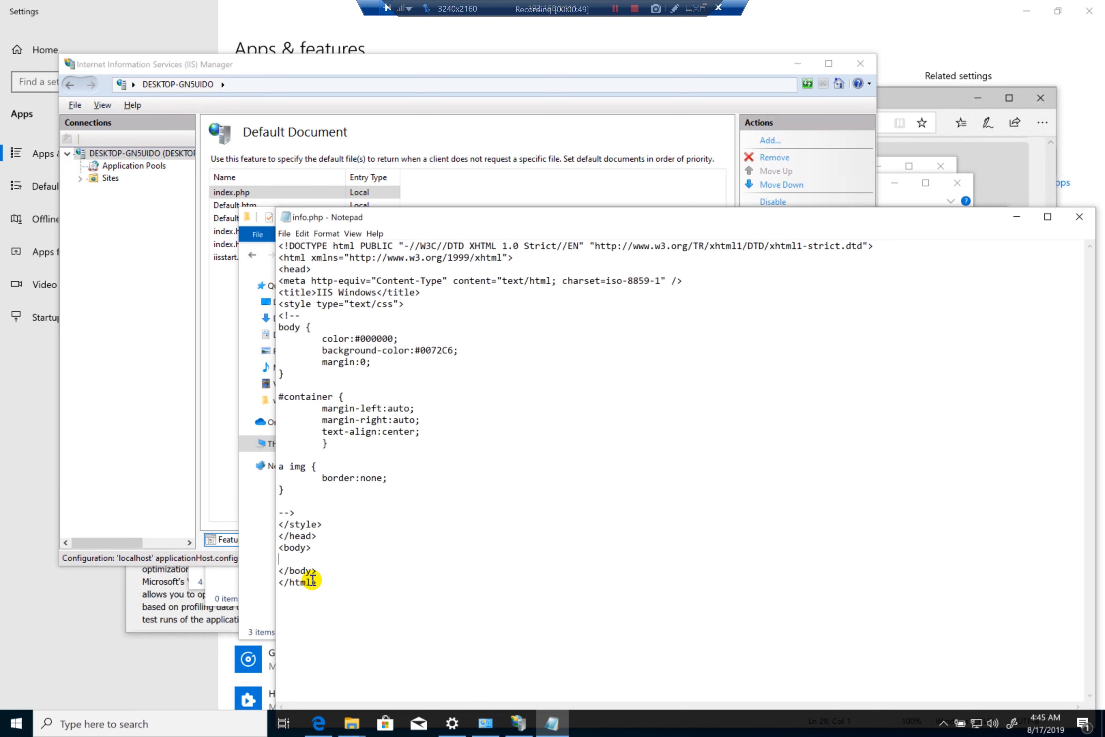
Step: Insert <?php phpinfo(); ?> into the body of info.php, save the file and close Notepad
{"action": "type", "text": "<?php"}
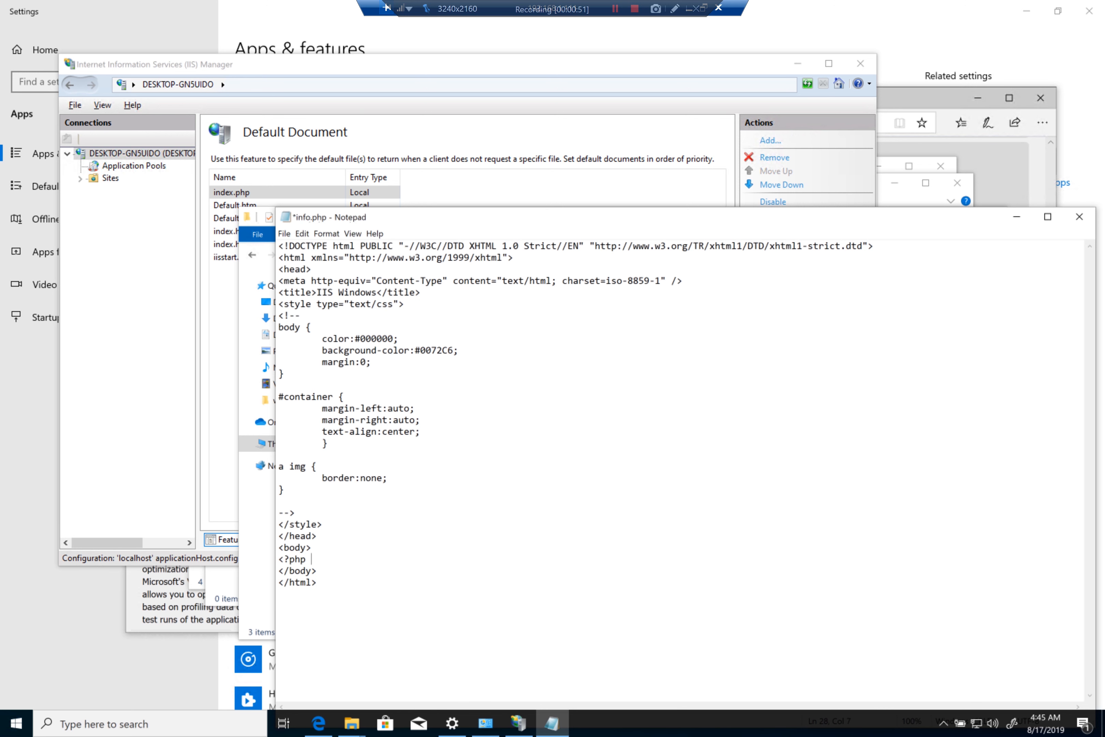
{"action": "type", "text": " ?> phpimfo()"}
{"action": "key", "text": "Left"}
{"action": "key", "text": "Left"}
{"action": "key", "text": "Left"}
{"action": "left_click", "coordinate": [354, 558]}
{"action": "key", "text": "Right"}
{"action": "type", "text": ";"}
{"action": "key", "text": "ctrl+s"}
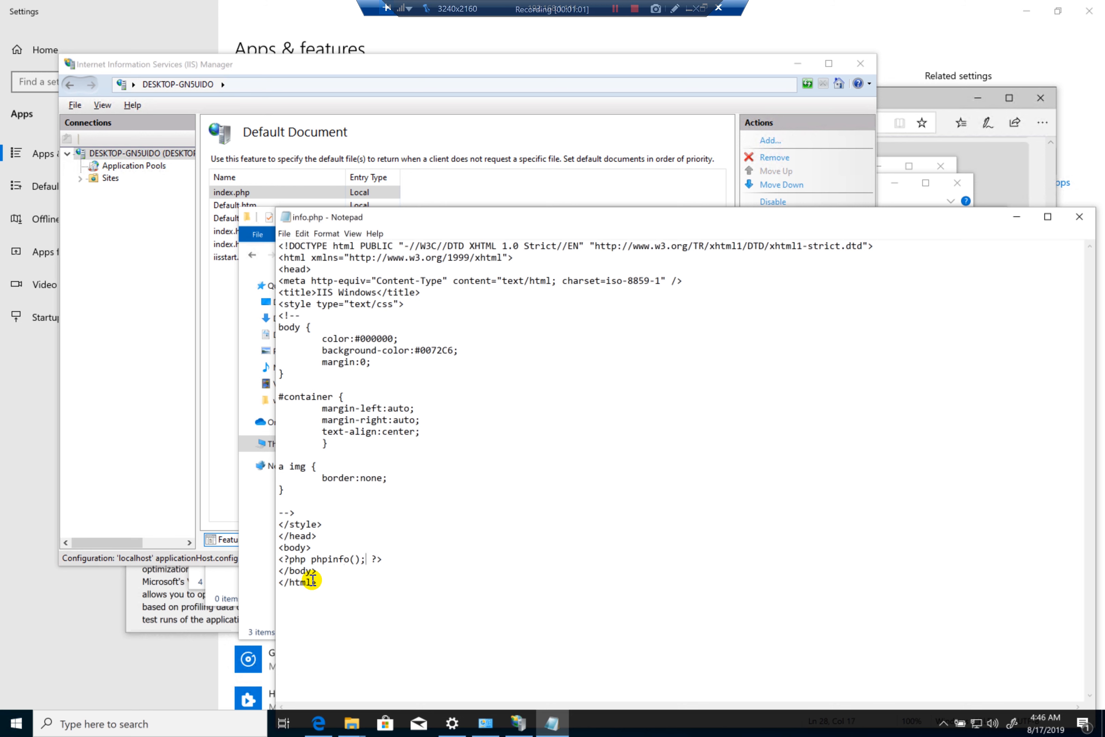
{"action": "left_click", "coordinate": [1078, 220]}
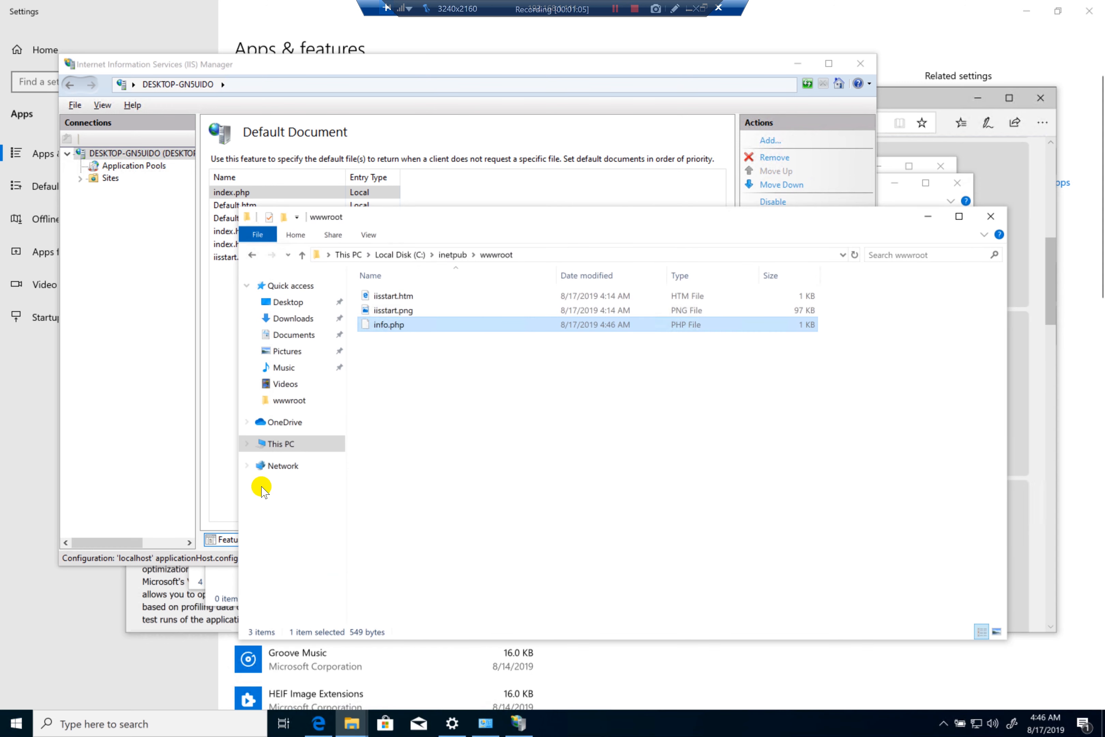
Step: Load localhost/info.php in a new Edge tab and look through the PHP information page
{"action": "left_click", "coordinate": [318, 723]}
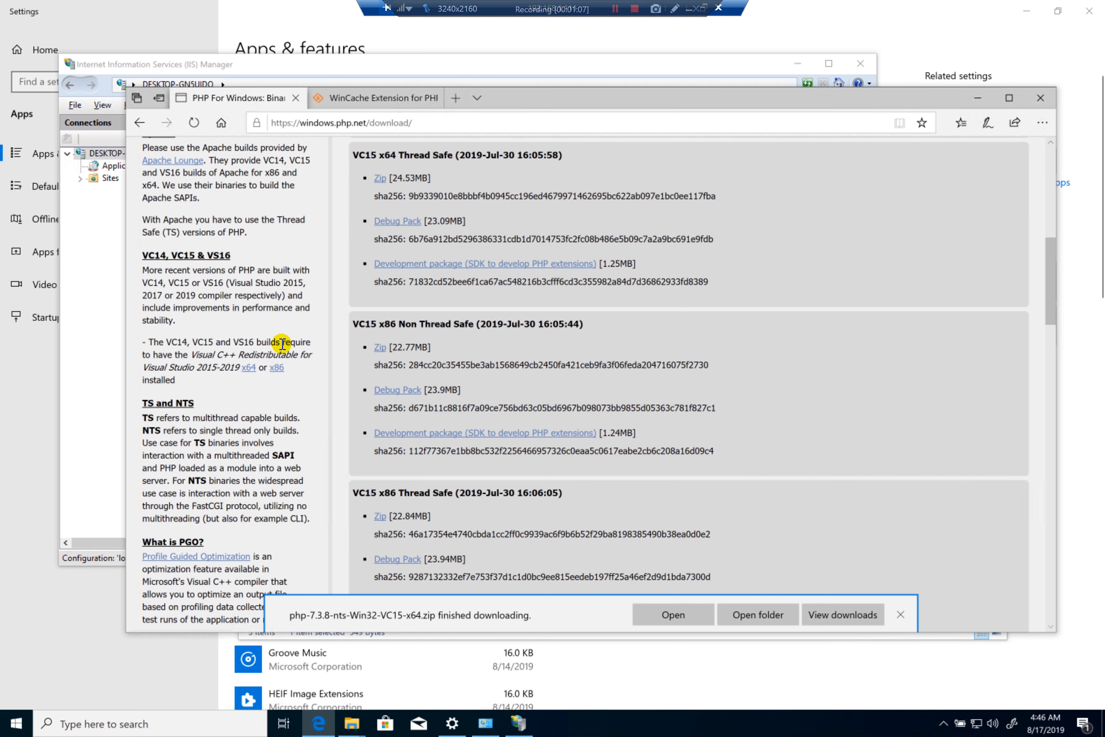
{"action": "left_click", "coordinate": [455, 98]}
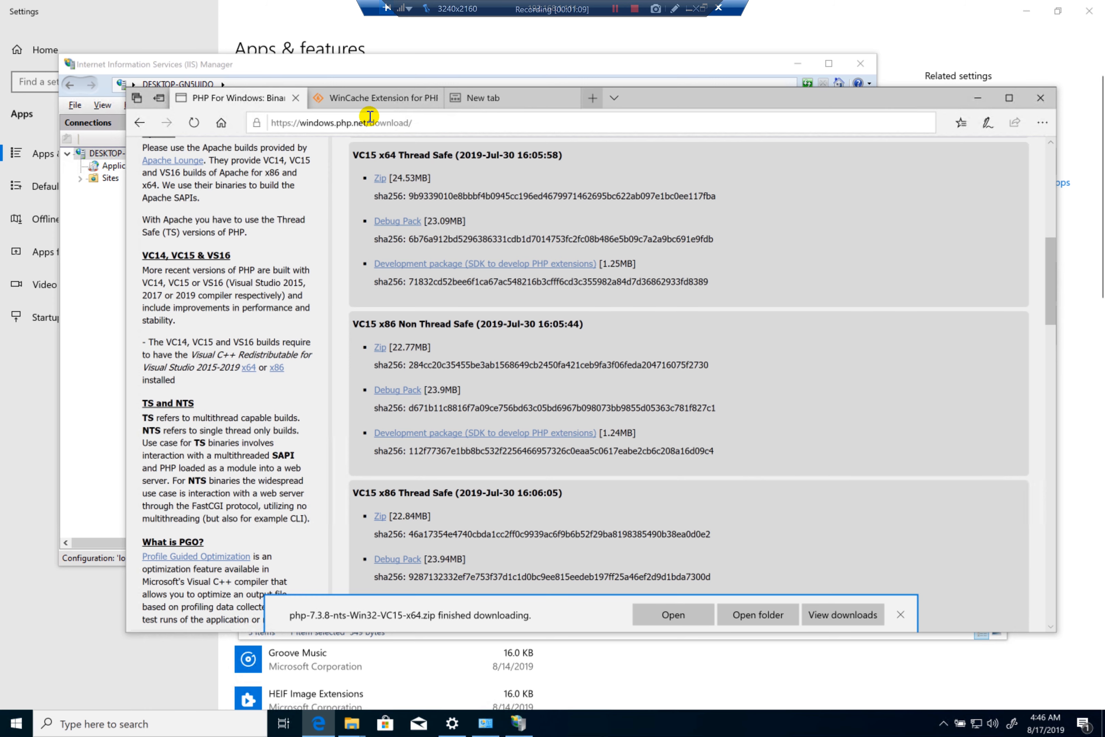
{"action": "type", "text": "l"}
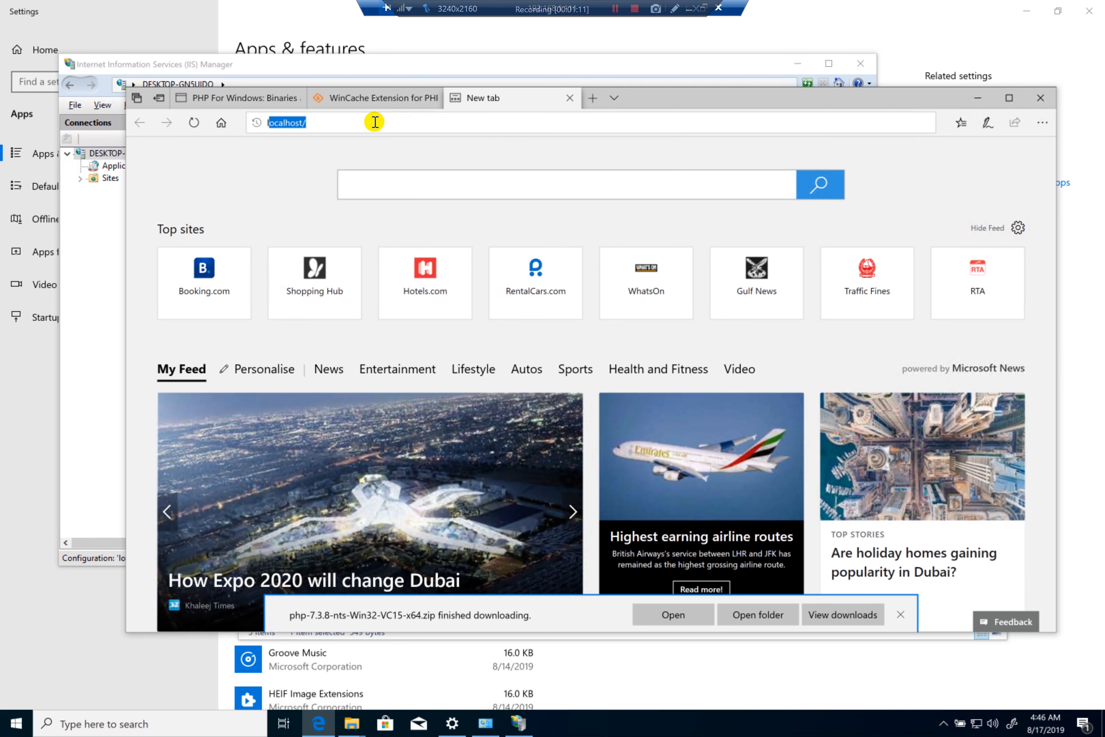
{"action": "type", "text": "ocal"}
{"action": "key", "text": "Right"}
{"action": "type", "text": "i"}
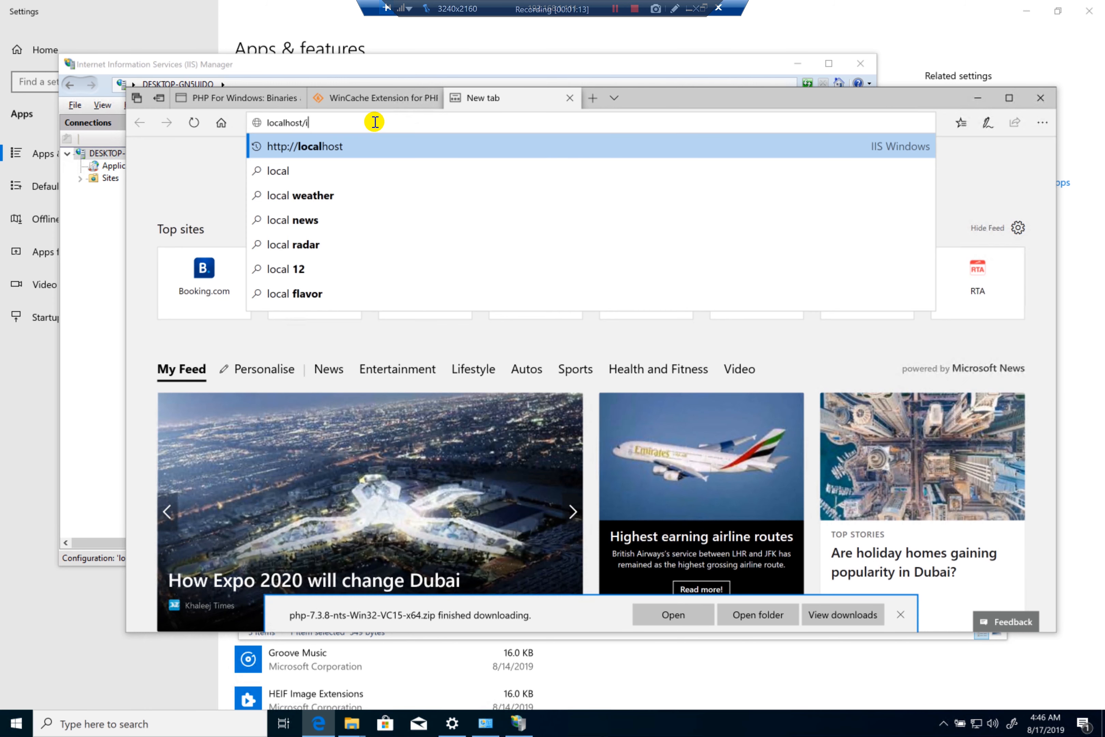
{"action": "type", "text": "nfo.php"}
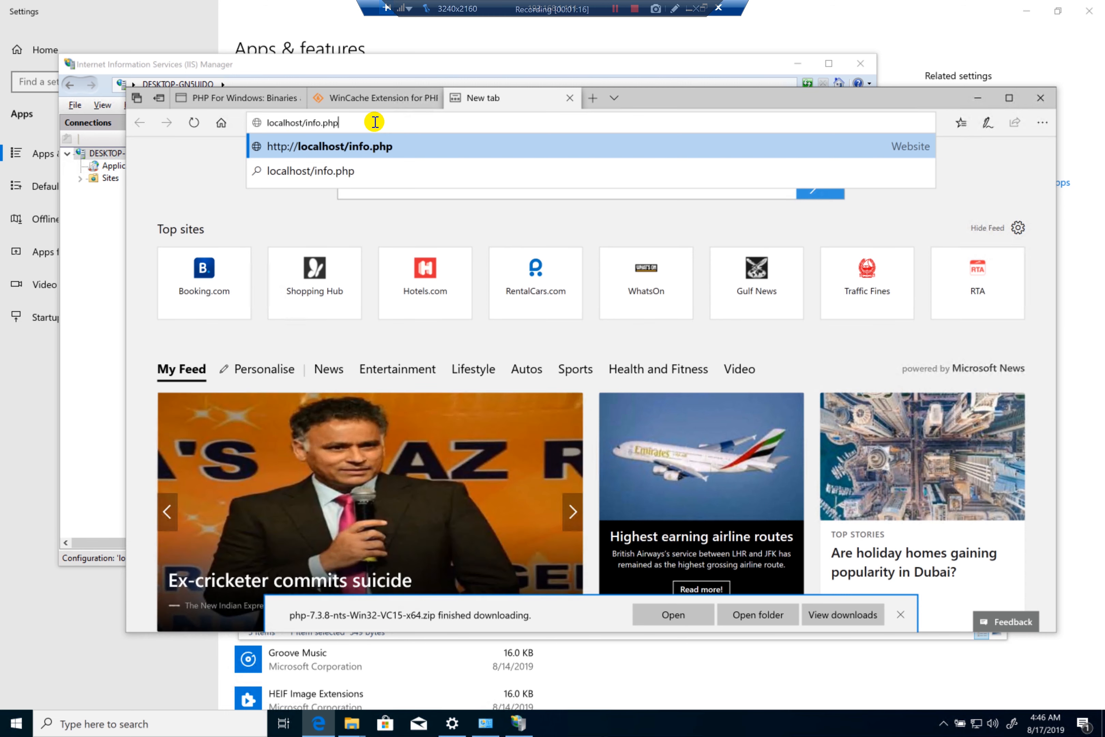
{"action": "key", "text": "Return"}
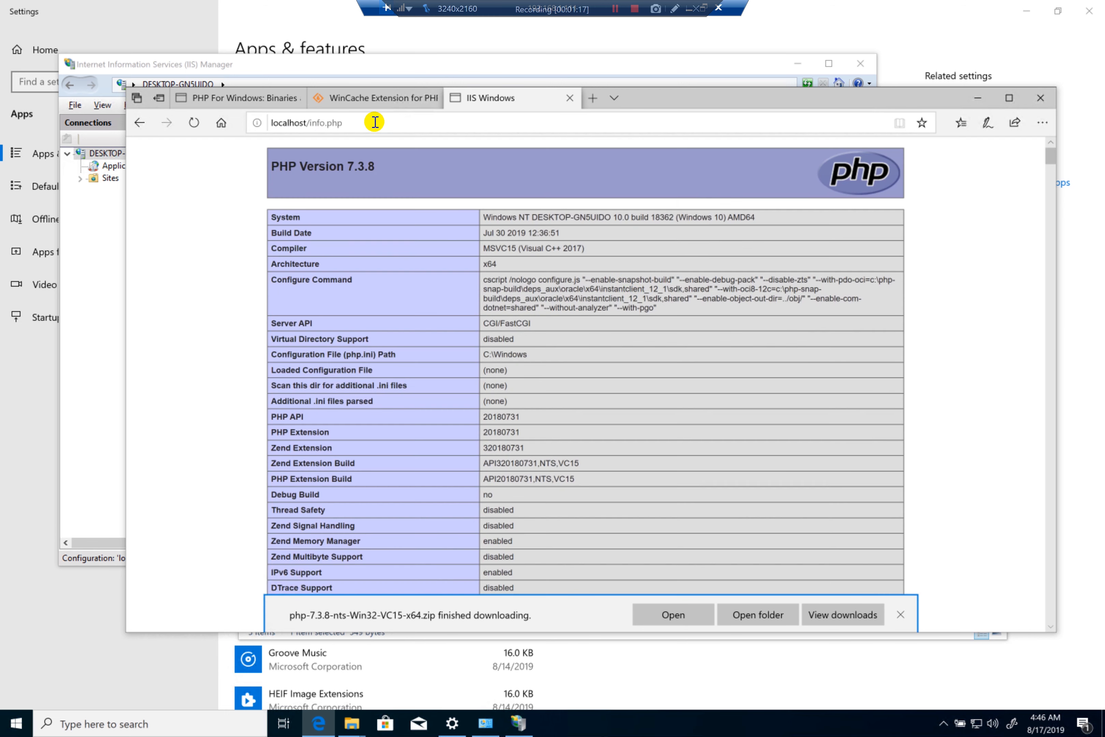
{"action": "scroll", "coordinate": [632, 280], "scroll_direction": "down", "scroll_amount": 5}
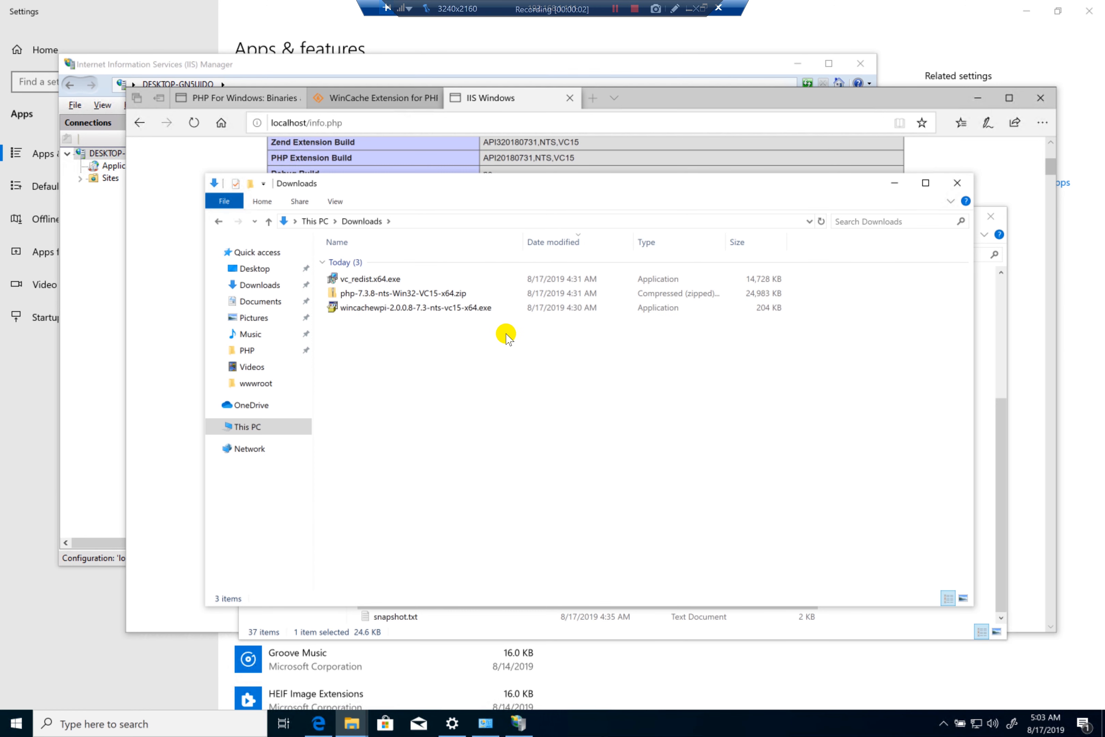
Step: Run wincachewpi-2.0.0.8-7.3-nts-vc15-x64.exe from Downloads and extract its files to C:\Users\WebDev\Downloads\wincache
{"action": "left_click", "coordinate": [391, 311]}
{"action": "double_click", "coordinate": [390, 309]}
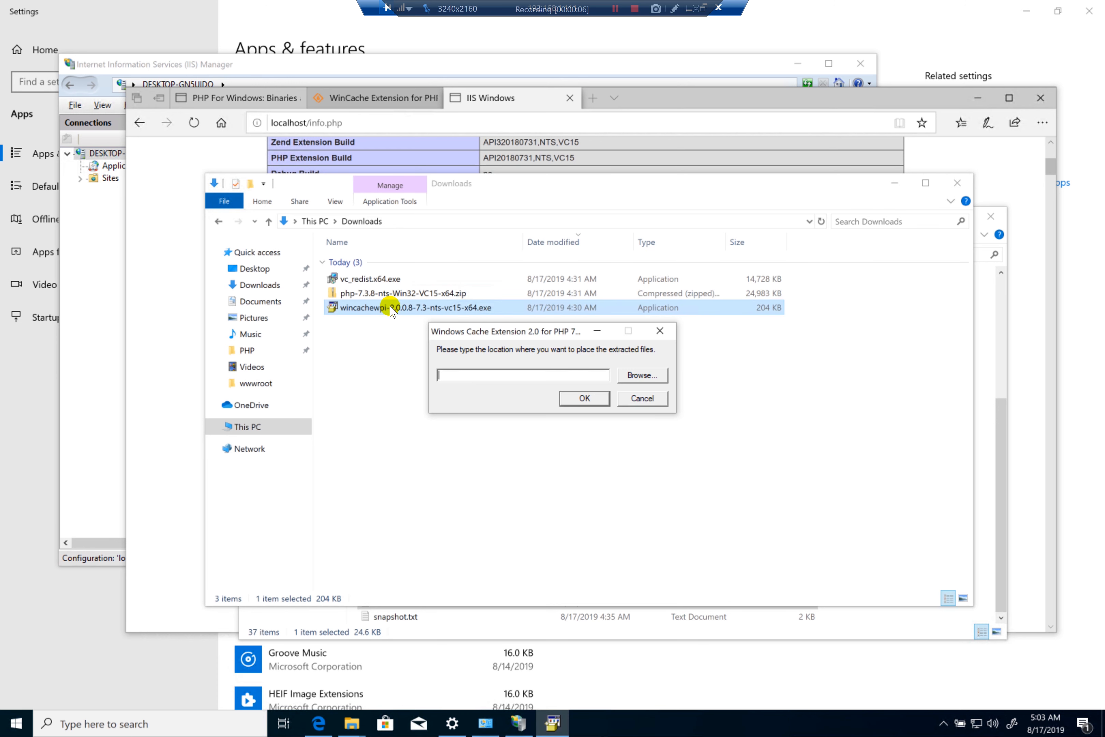
{"action": "left_click", "coordinate": [652, 376]}
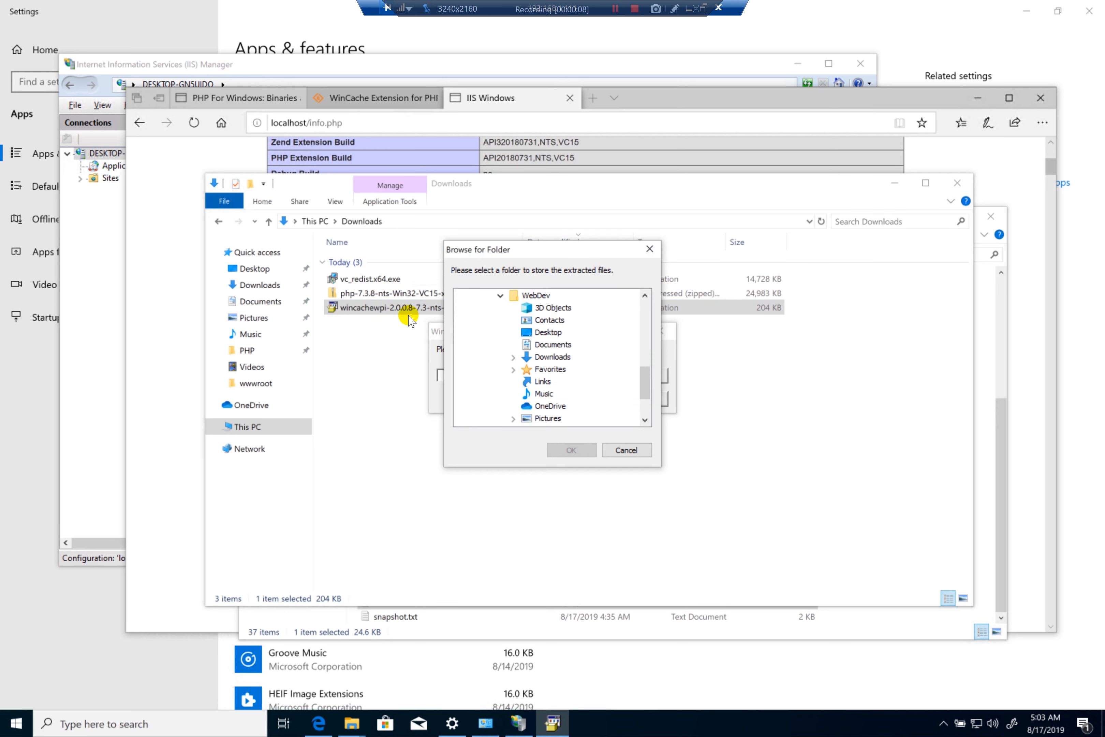
{"action": "left_click", "coordinate": [544, 359]}
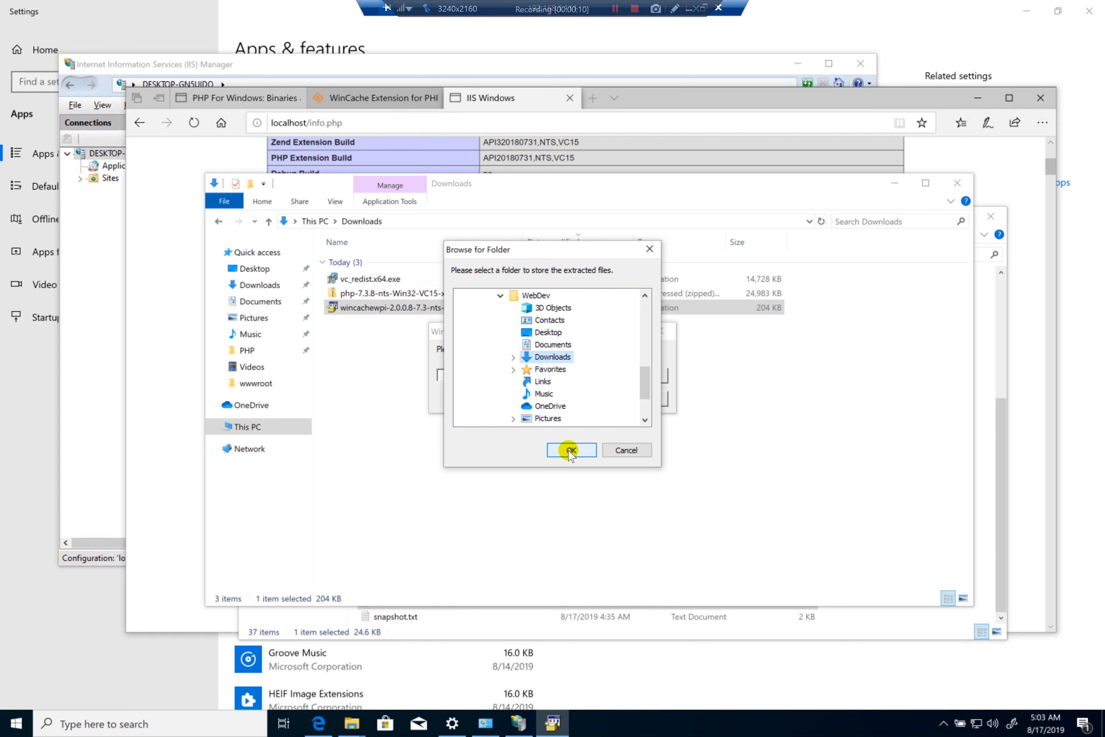
{"action": "left_click", "coordinate": [571, 450]}
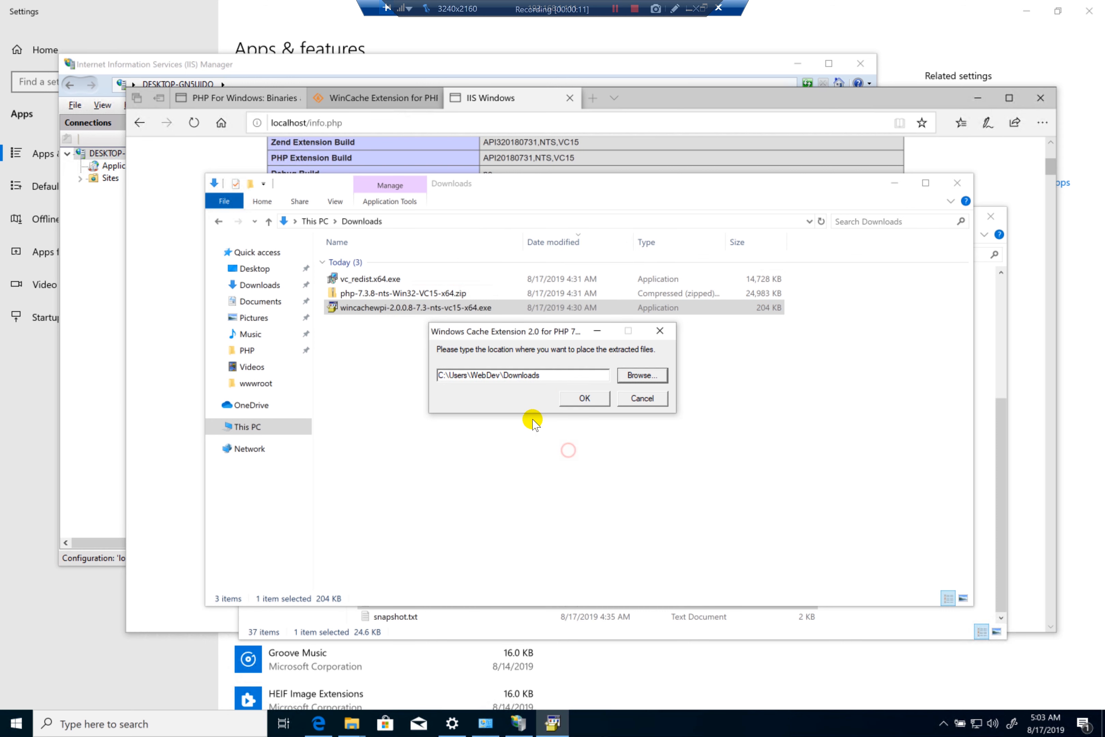
{"action": "left_click", "coordinate": [564, 377]}
{"action": "type", "text": "\\wincache"}
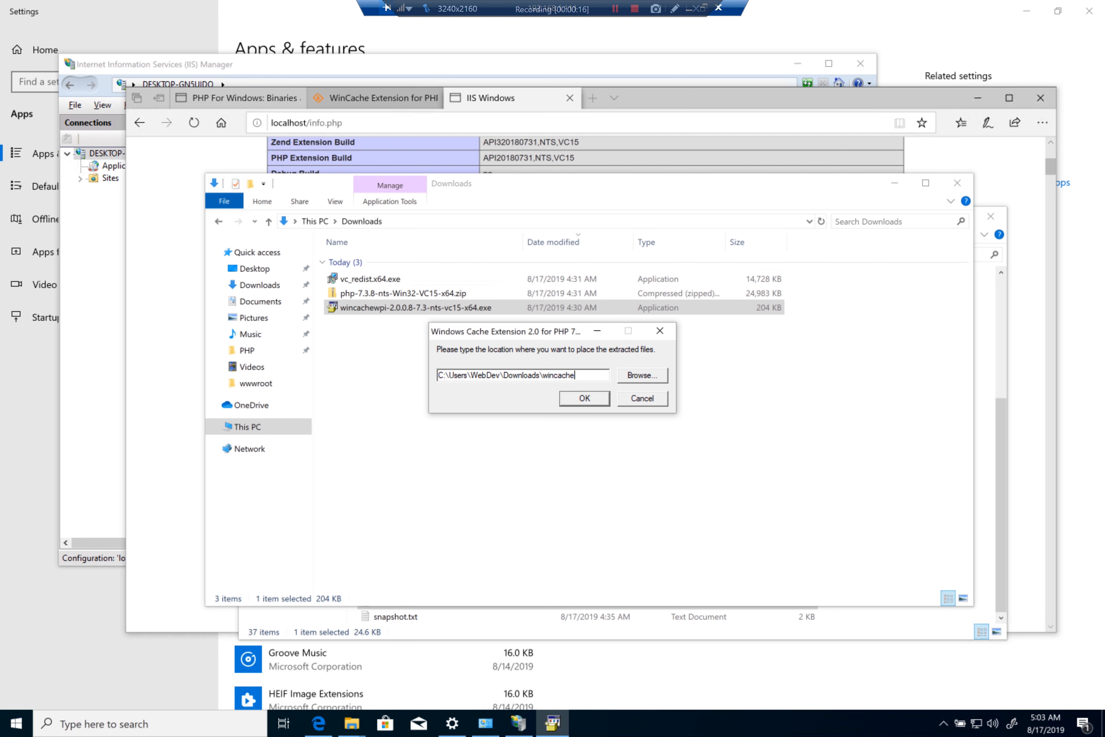
{"action": "key", "text": "Return"}
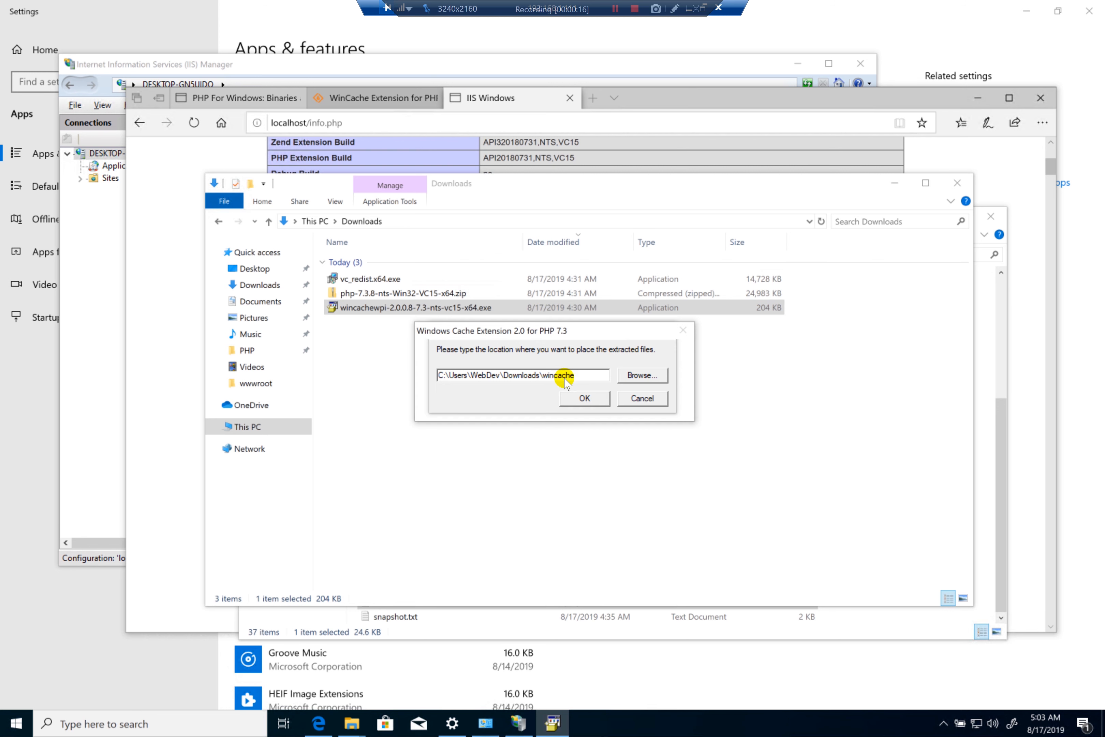
{"action": "key", "text": "Return"}
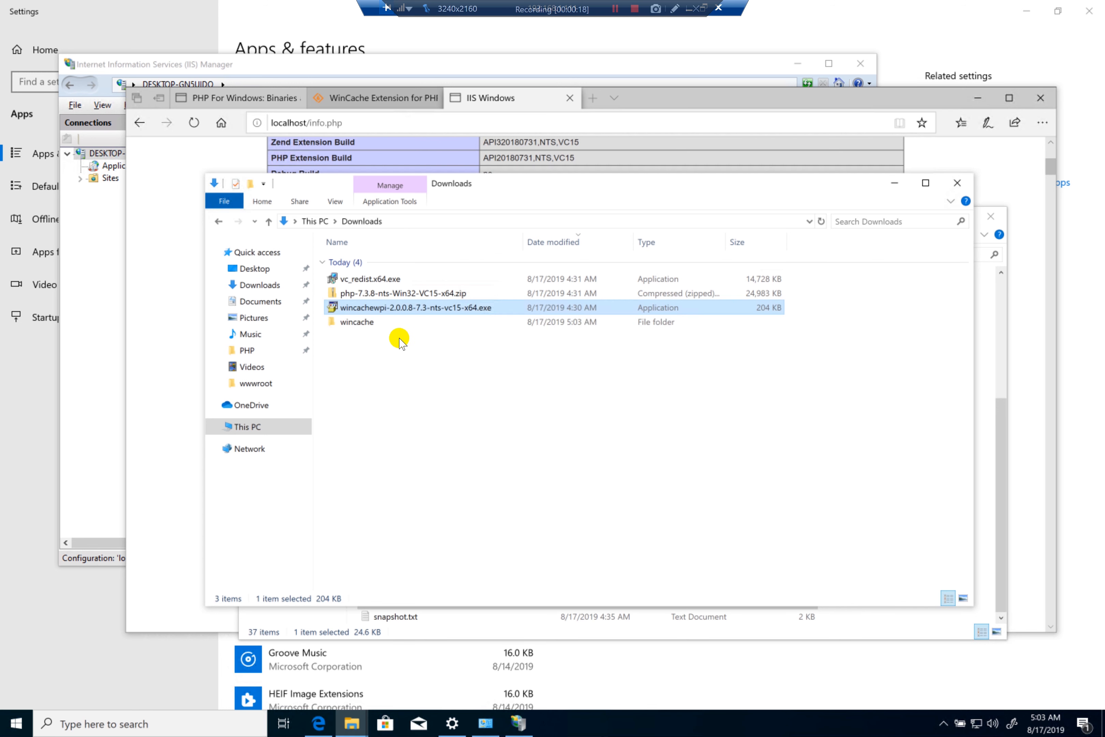
Step: Try to install WinCache by running wincache73x64wpi.msi directly from the extracted wincache folder
{"action": "double_click", "coordinate": [356, 322]}
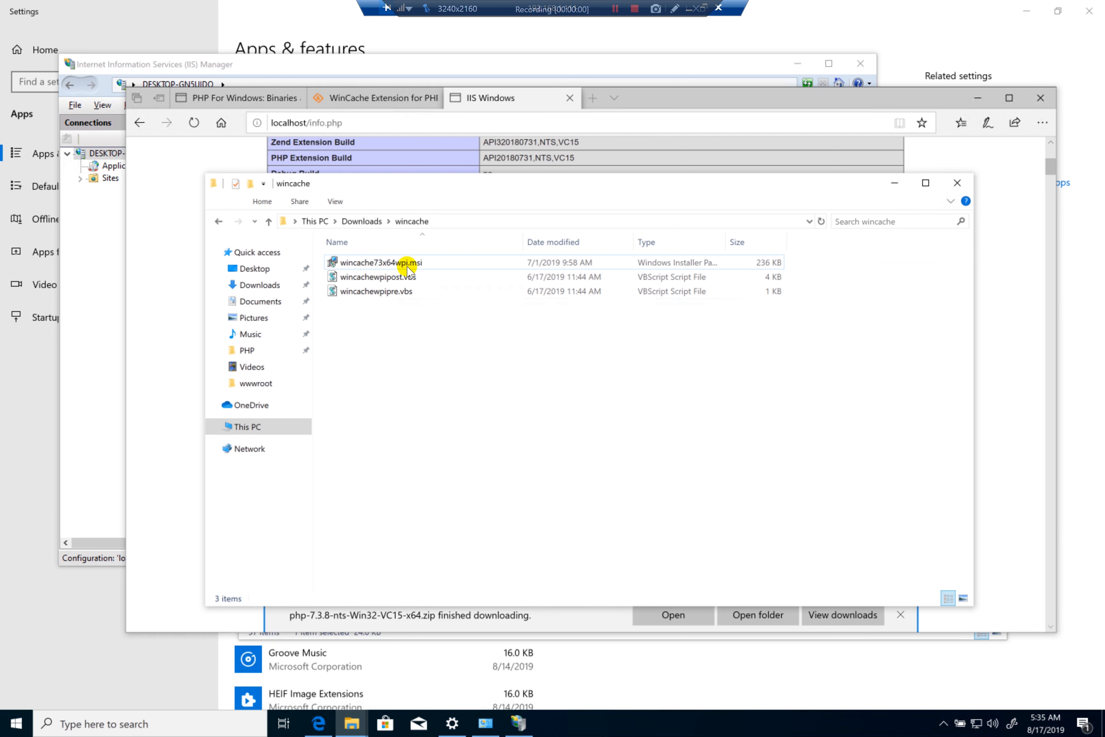
{"action": "double_click", "coordinate": [408, 263]}
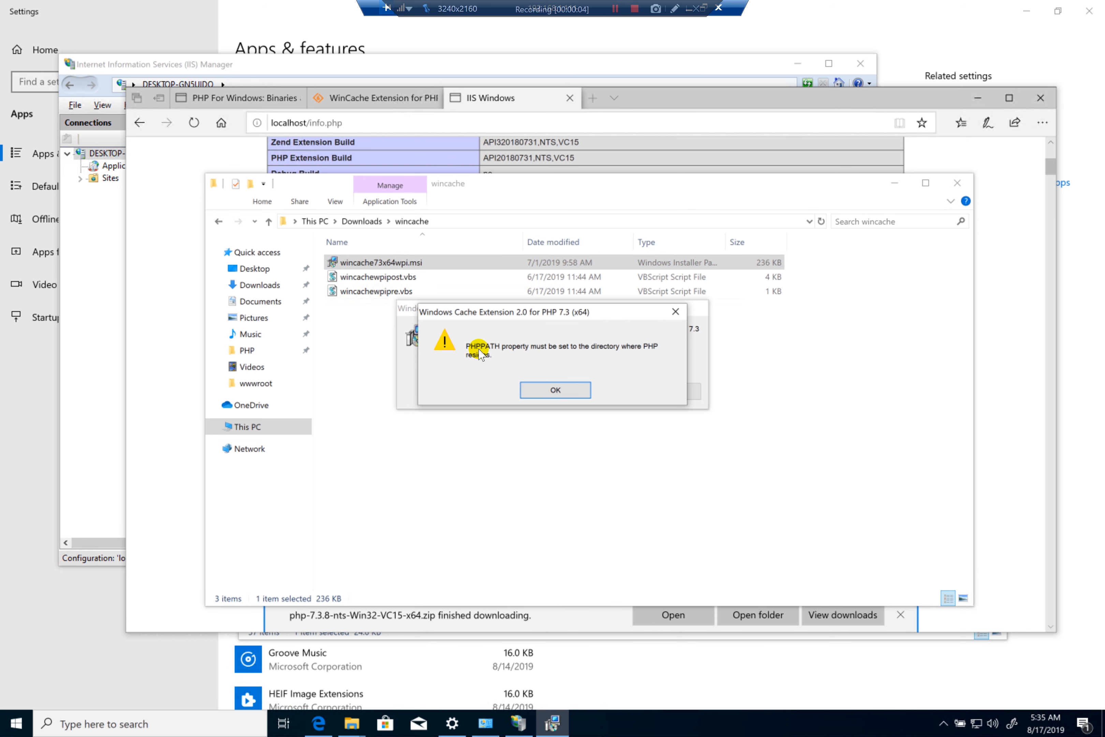
{"action": "left_click", "coordinate": [542, 391]}
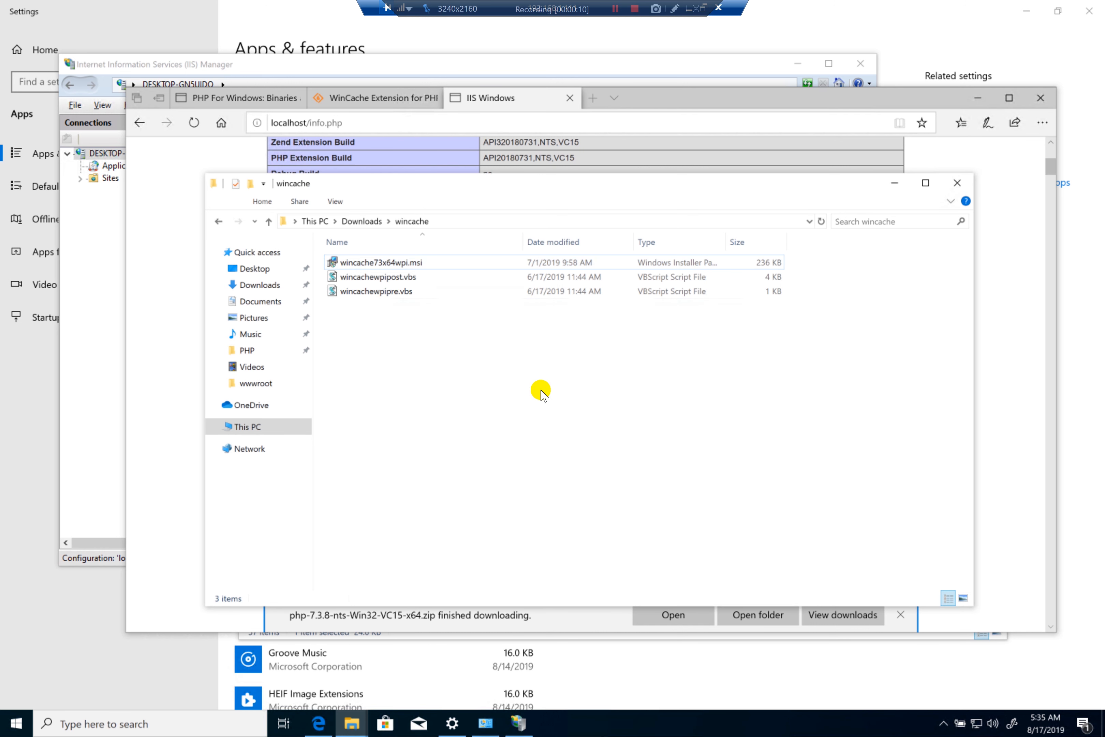
Step: Launch Command Prompt (cmd) as administrator and approve the User Account Control request
{"action": "key", "text": "super"}
{"action": "type", "text": "cmd"}
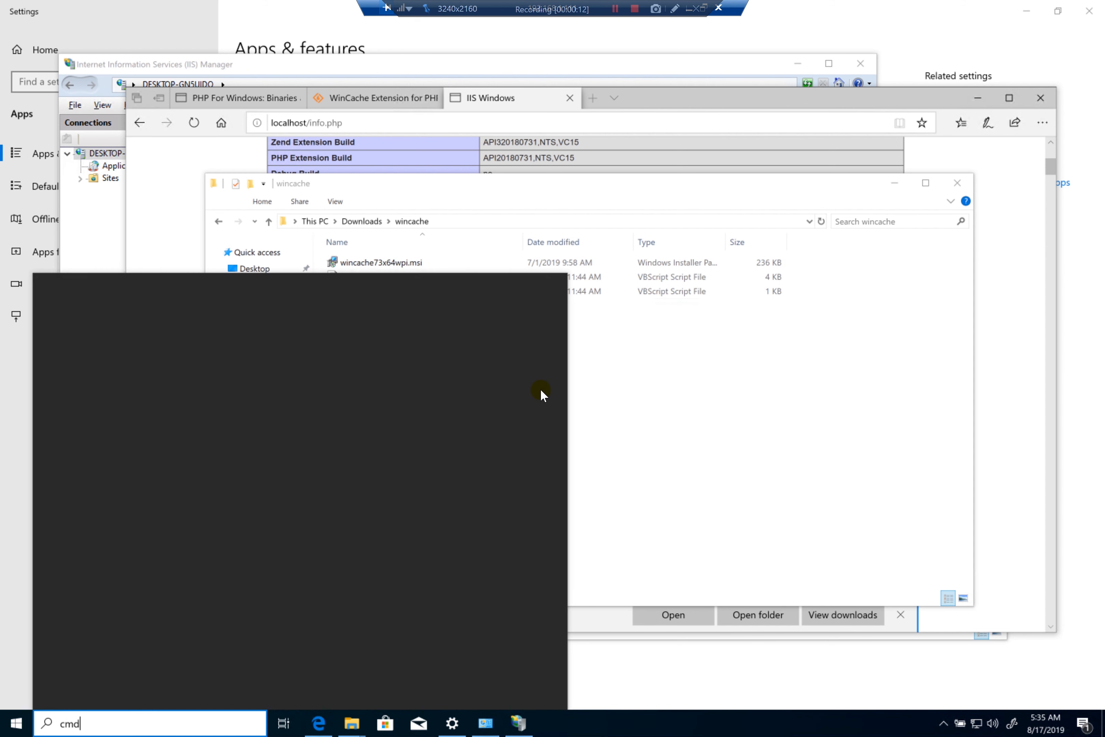
{"action": "key", "text": "ctrl+shift+Return"}
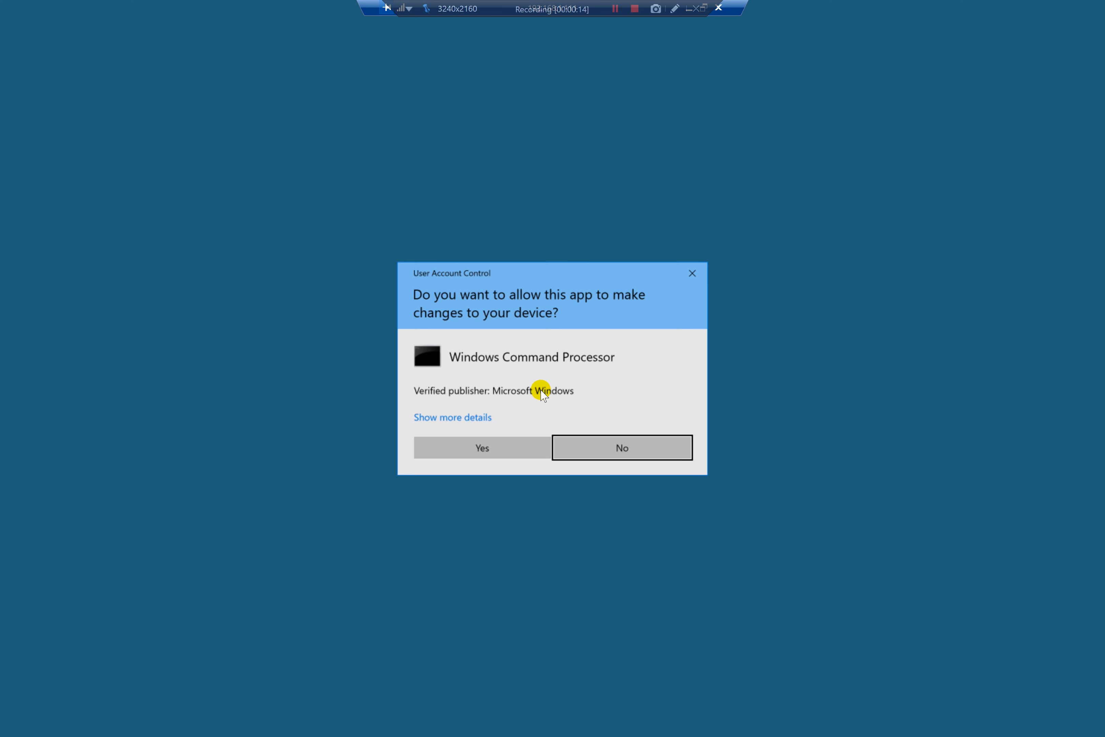
{"action": "key", "text": "Left"}
{"action": "key", "text": "Return"}
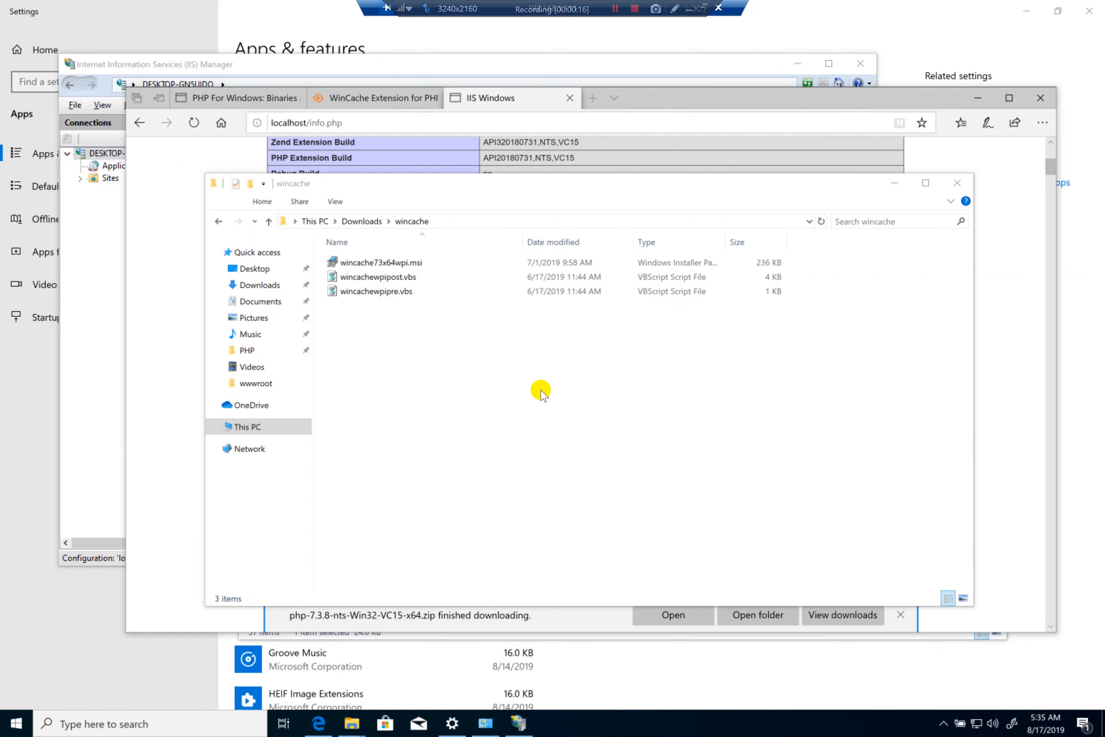
Step: Change the command prompt's directory to C:\Users\WebDev\Downloads\wincache, going up to the root of C: first
{"action": "type", "text": "cd "}
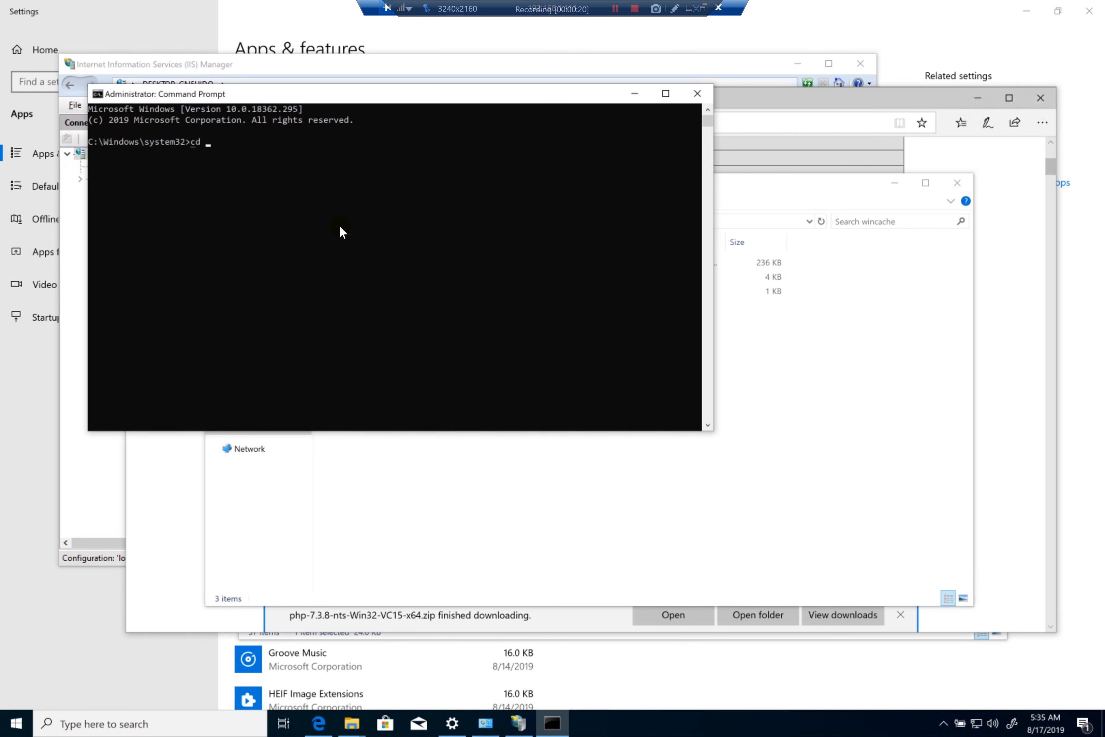
{"action": "type", "text": ".."}
{"action": "key", "text": "Return"}
{"action": "type", "text": "cd.."}
{"action": "key", "text": "Return"}
{"action": "type", "text": "cd Users"}
{"action": "type", "text": "\\"}
{"action": "type", "text": "Do"}
{"action": "key", "text": "BackSpace"}
{"action": "key", "text": "BackSpace"}
{"action": "type", "text": "WebDev\\"}
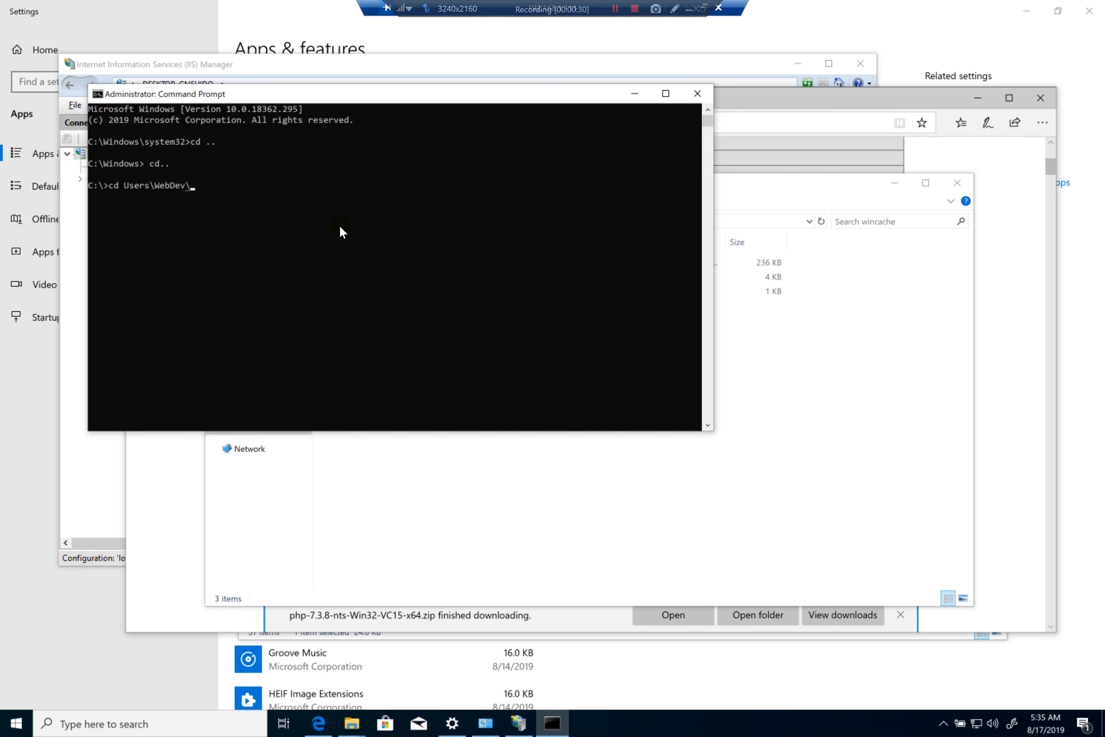
{"action": "type", "text": "Downloads"}
{"action": "key", "text": "Tab"}
{"action": "type", "text": "\\w"}
{"action": "key", "text": "Tab"}
{"action": "key", "text": "Return"}
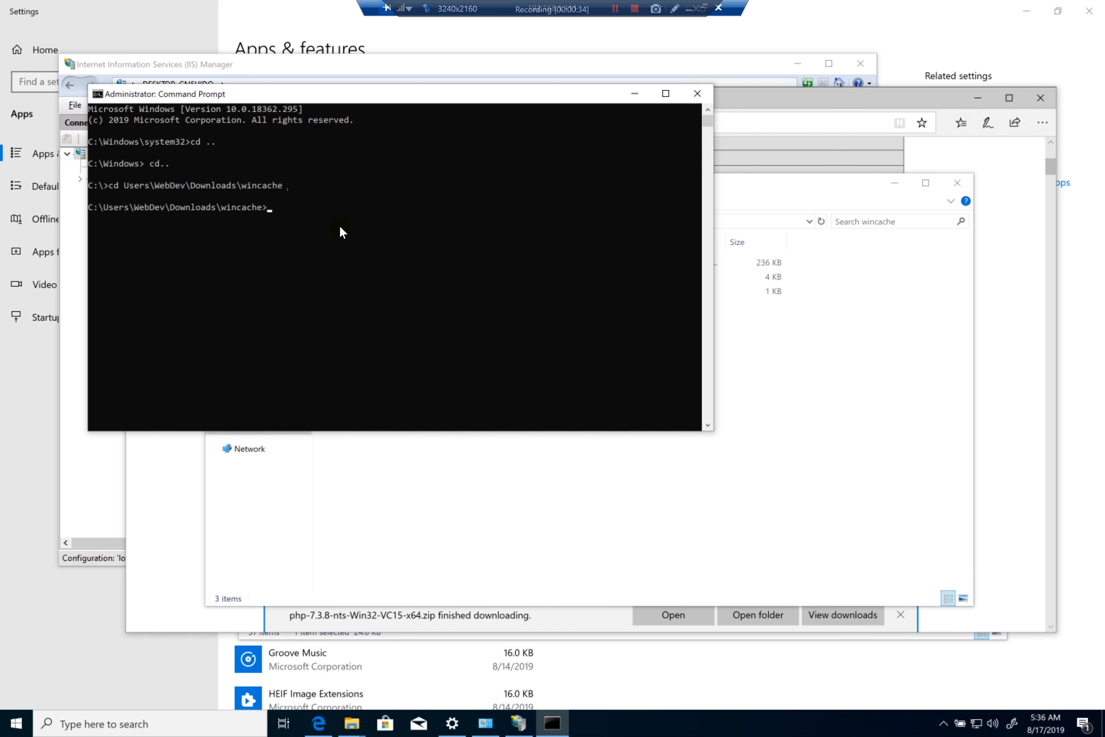
Step: Move the console clear of the file list and enter the command msiexec /i wincache73x64wpi.msi PHPPATH=C:\PHP\
{"action": "left_click_drag", "start_coordinate": [358, 94], "coordinate": [709, 205]}
{"action": "left_click", "coordinate": [705, 325]}
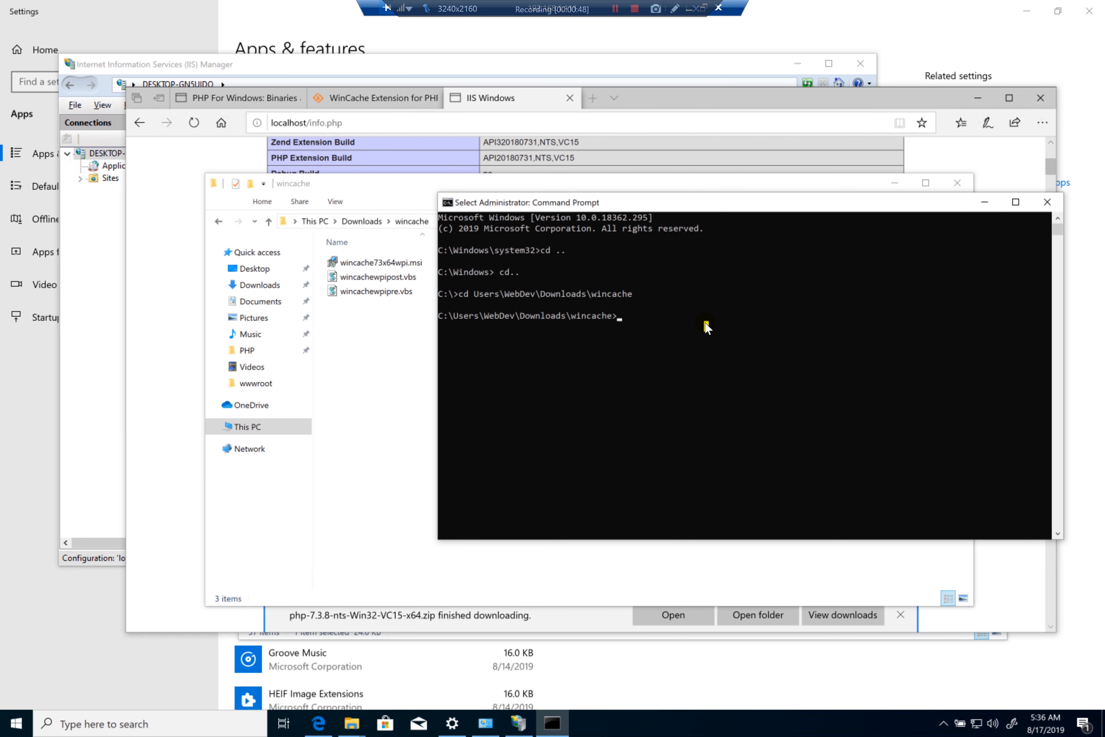
{"action": "type", "text": "msiex"}
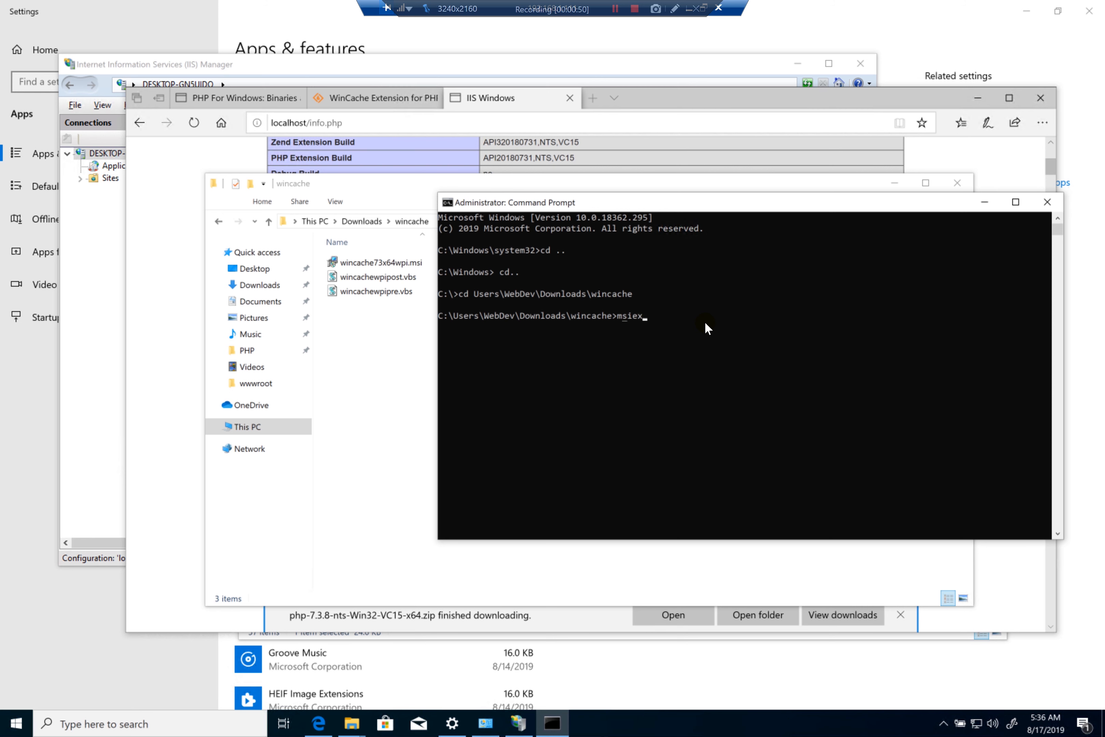
{"action": "type", "text": "ec /"}
{"action": "type", "text": "i wincache73x64wpi.msi"}
{"action": "key", "text": "Tab"}
{"action": "type", "text": "PHPPATH="}
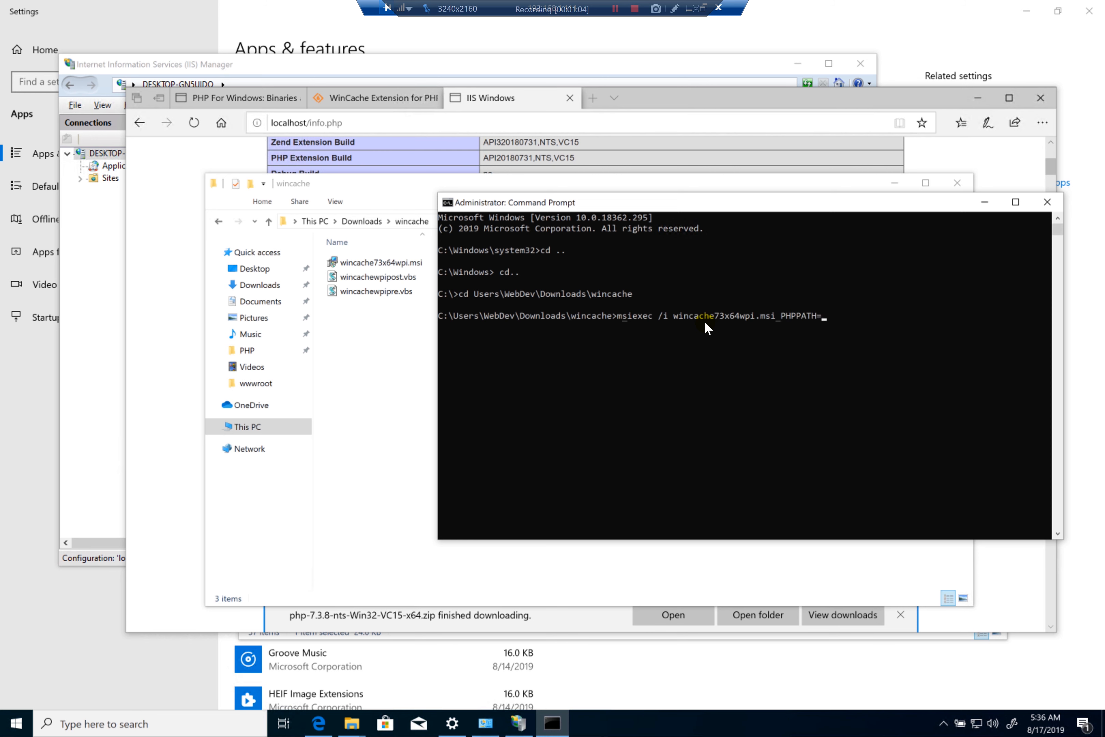
{"action": "type", "text": "C:\\PHP\\"}
{"action": "key", "text": "BackSpace"}
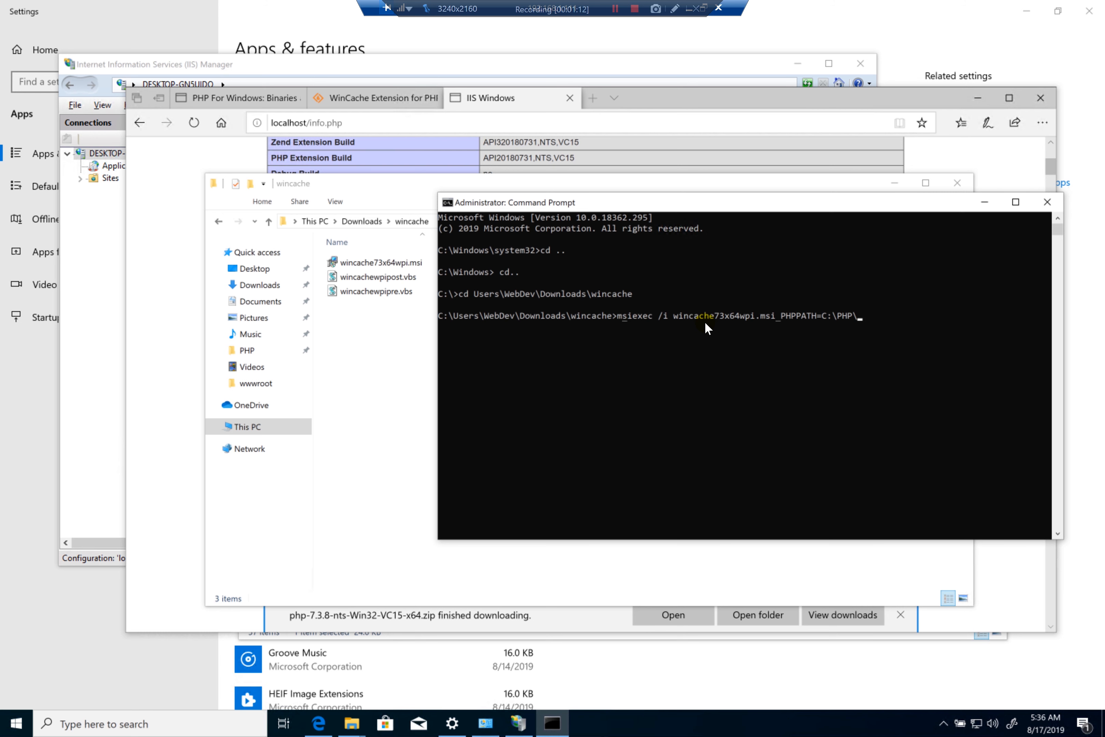